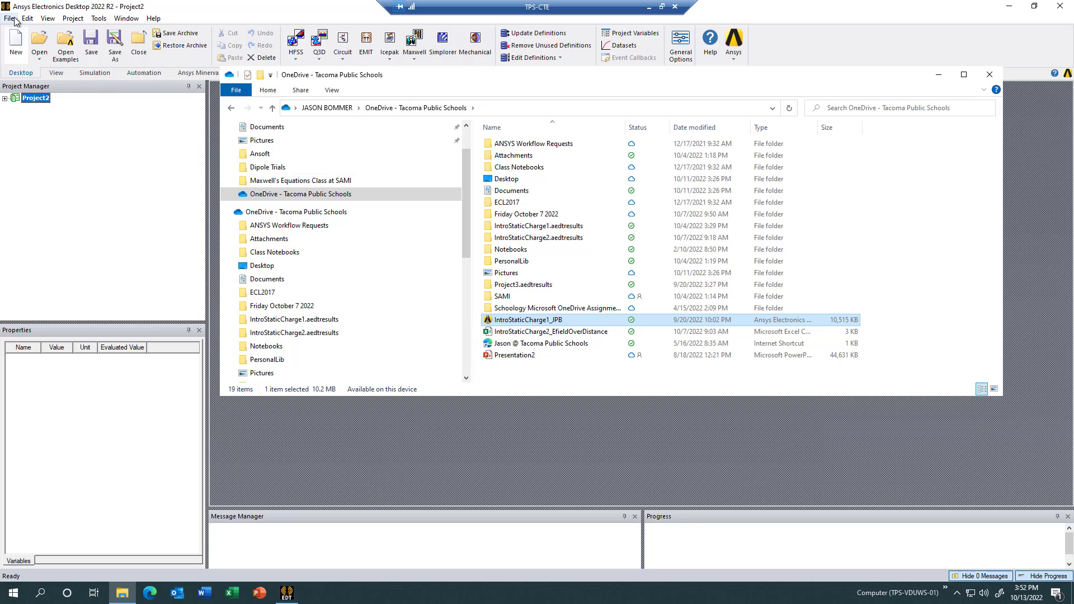
Step: Move the OneDrive file window out of the way and close it to return to the open project
left_click_drag(484, 78, 557, 124)
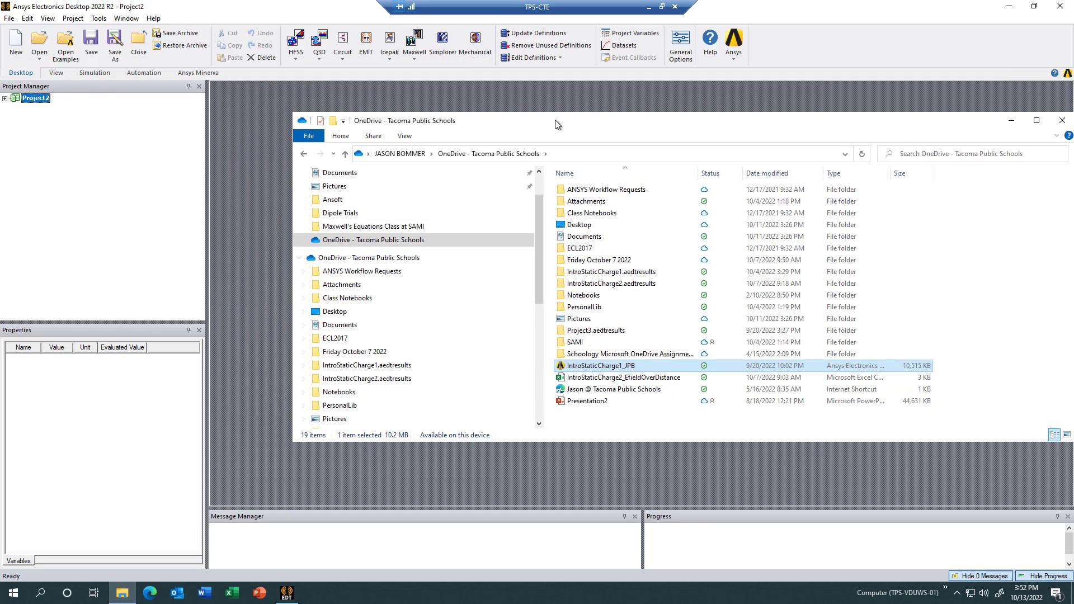
left_click_drag(643, 131, 452, 139)
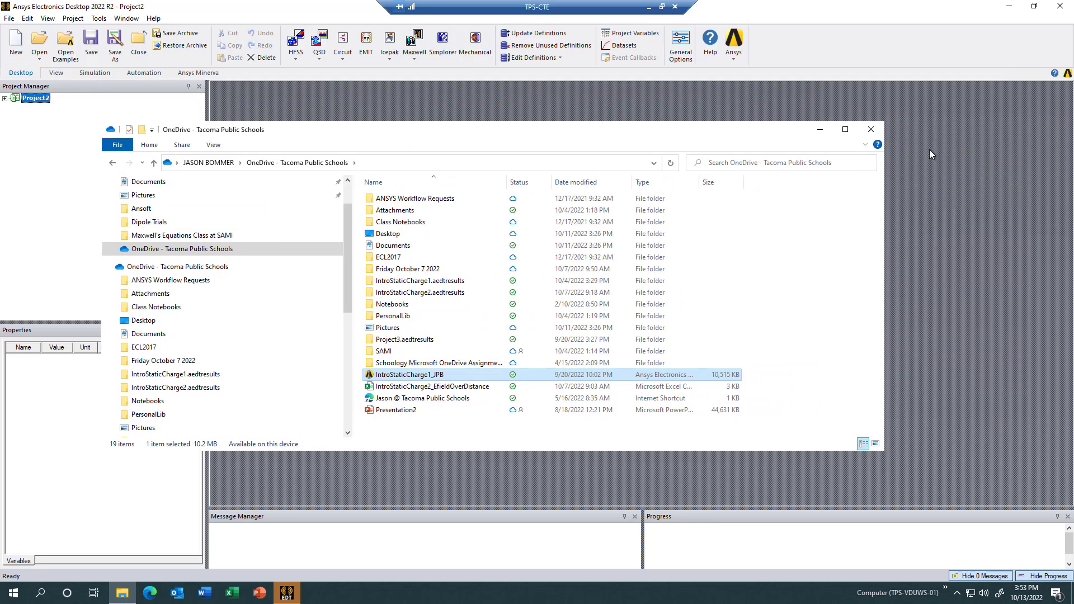
left_click(870, 128)
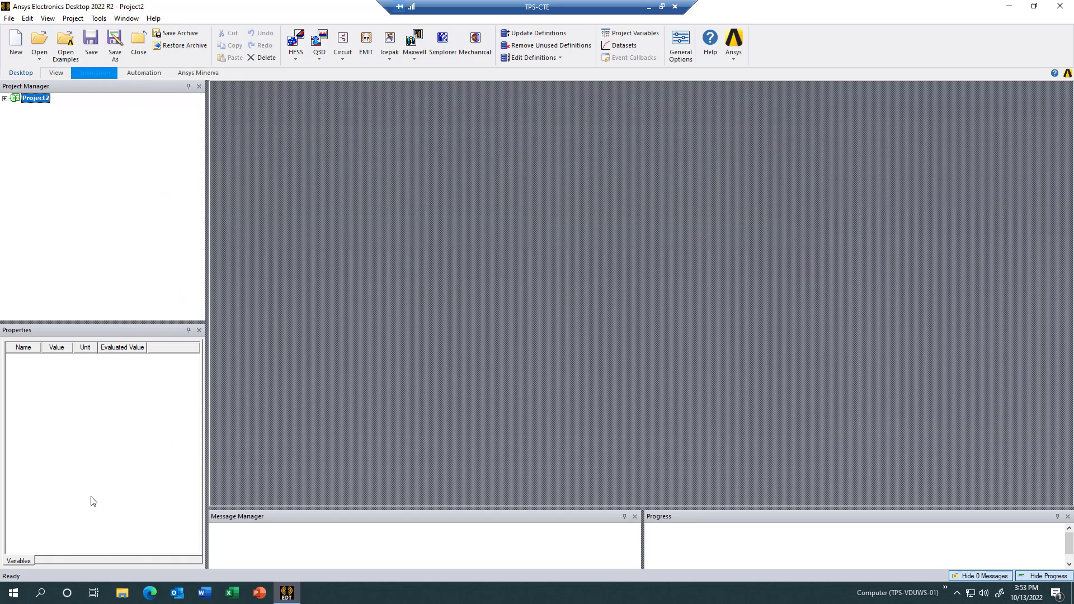
Step: Choose the archive IntroStaticCharge1_JPB in the OneDrive folder as the archive to restore
left_click(10, 18)
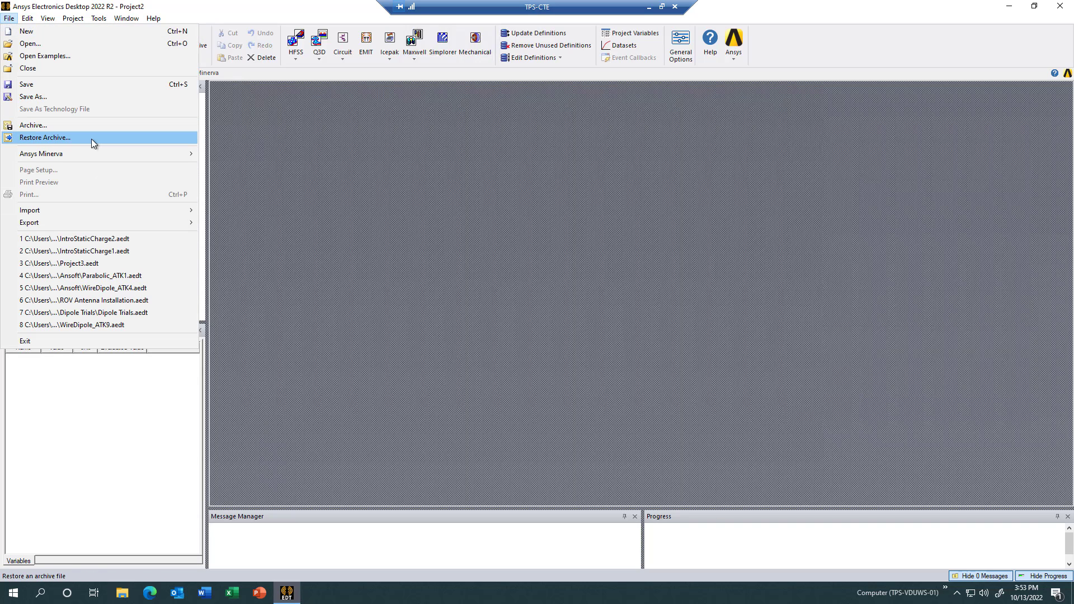
left_click(92, 138)
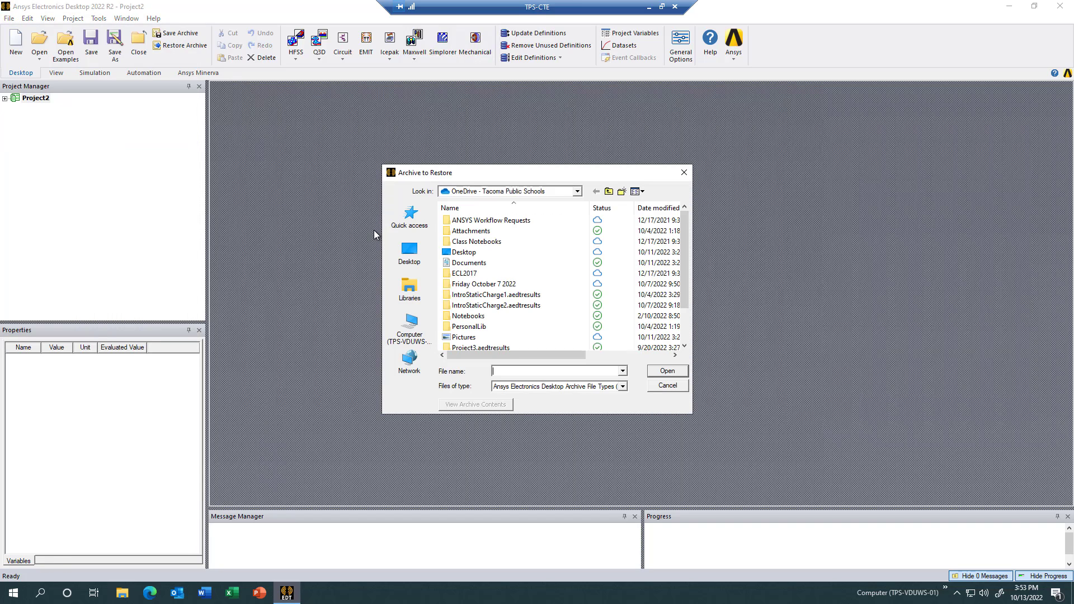
scroll(471, 267, "down", 2)
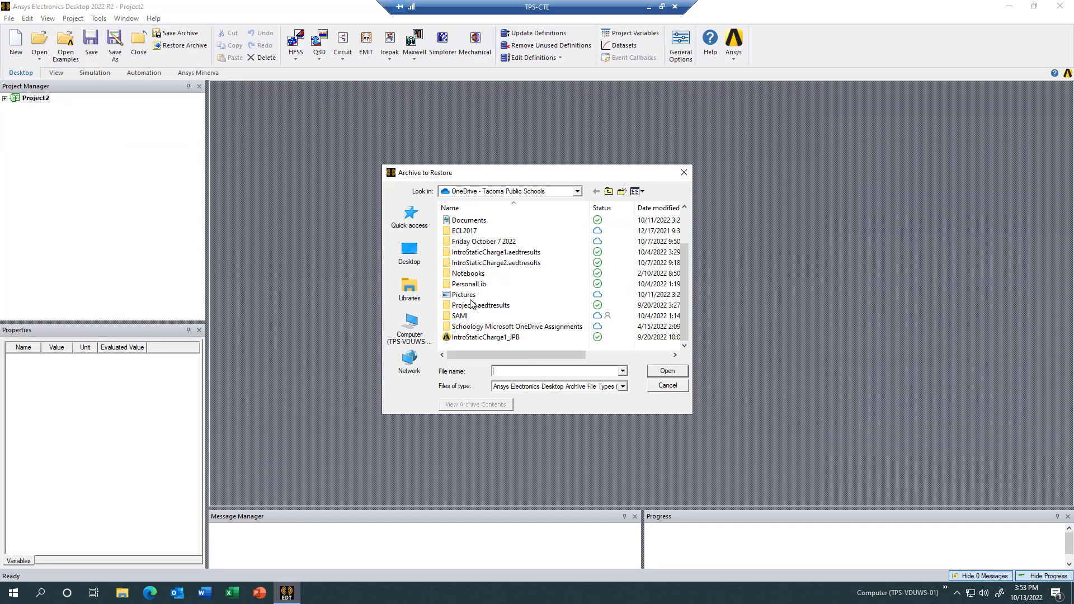
left_click(512, 338)
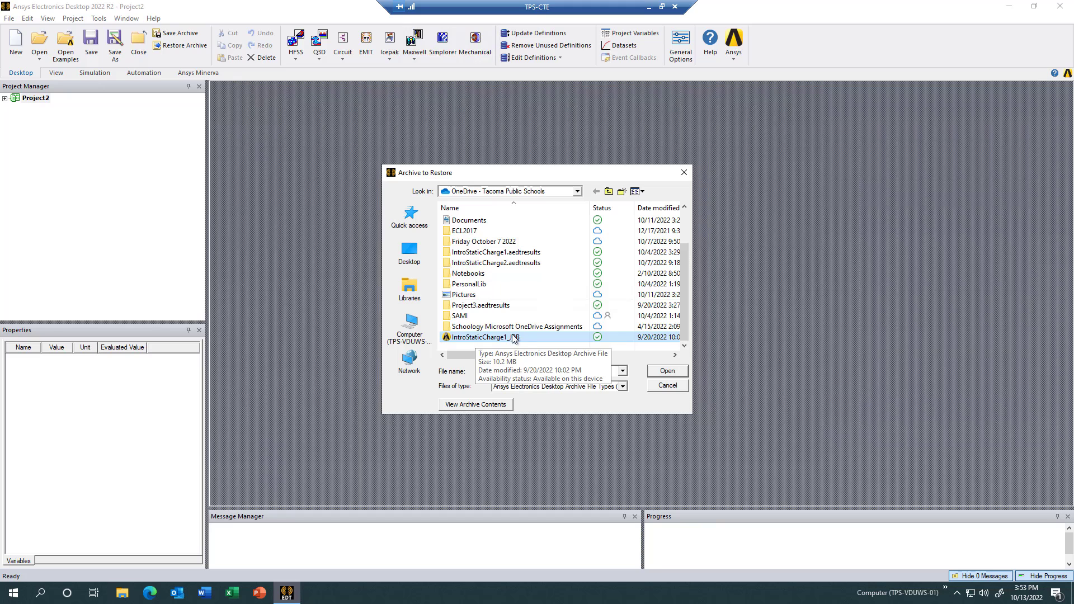
left_click(670, 373)
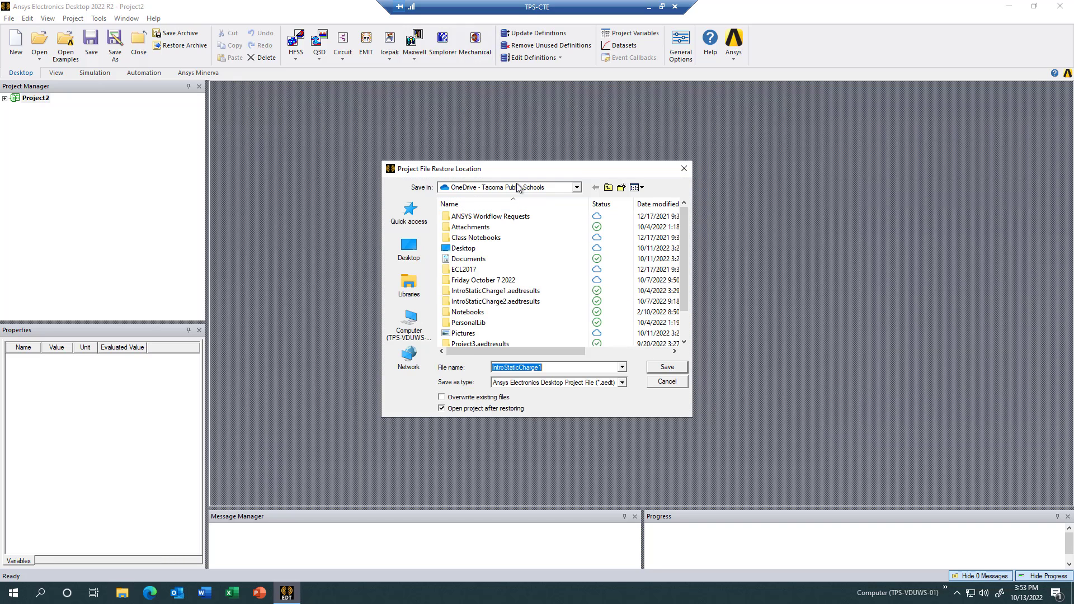
Step: Restore the archive as a project named IntroStaticCharge2 and dismiss the restore report
left_click(546, 367)
type("2")
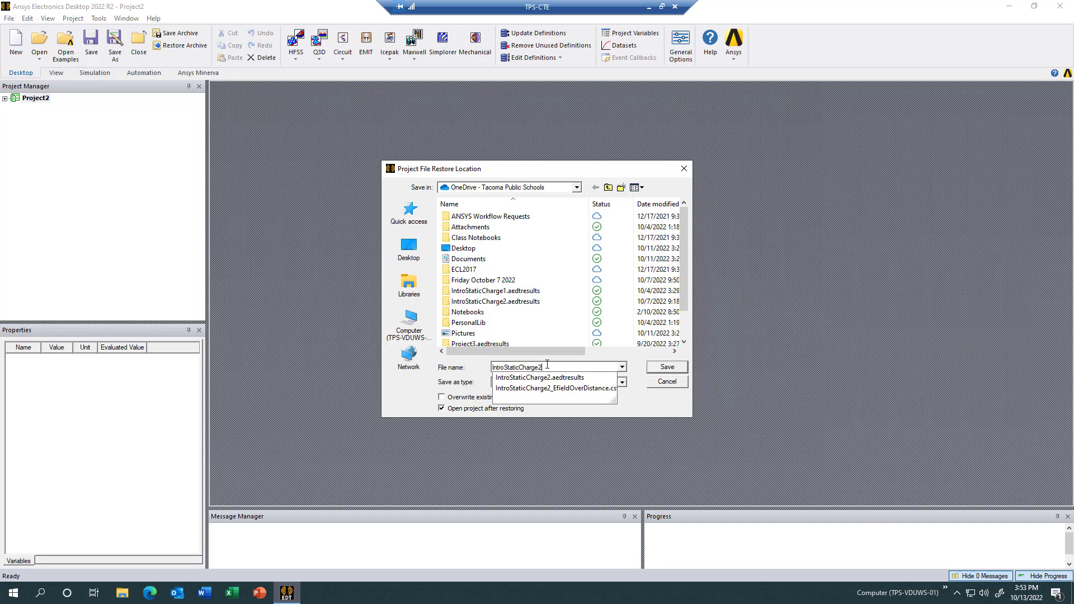
key("Return")
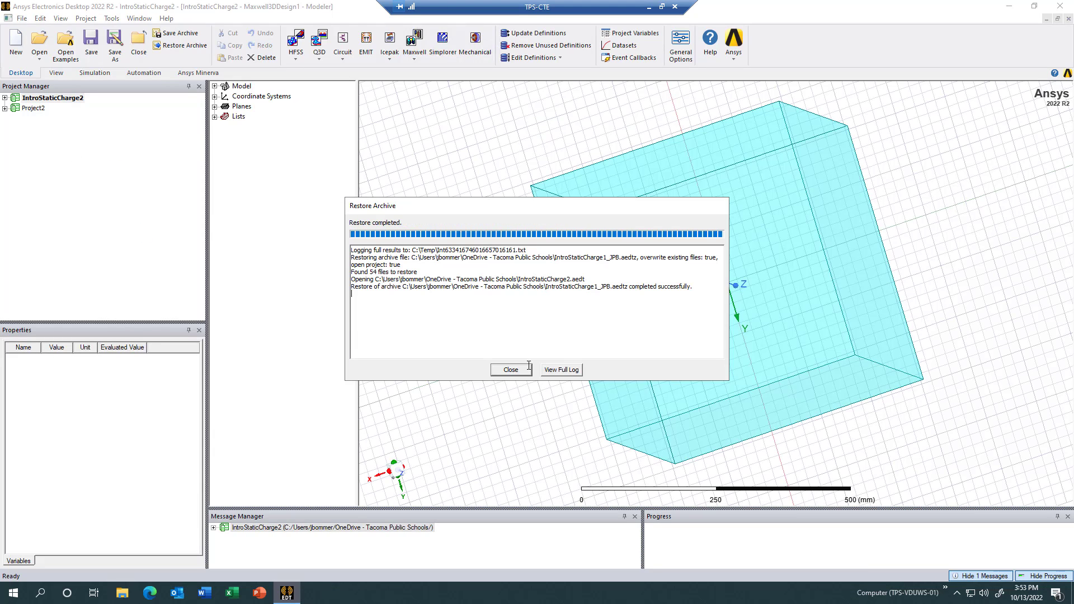
left_click(511, 370)
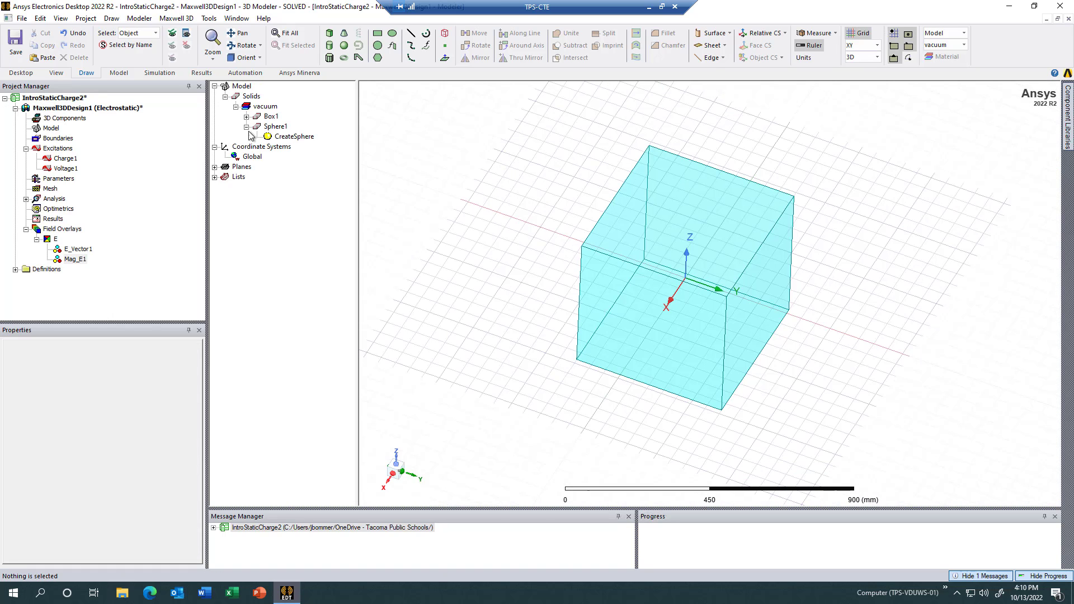
Step: Collapse the Sphere1 entry in the model tree and inspect the attributes and extent of Box1
left_click(246, 127)
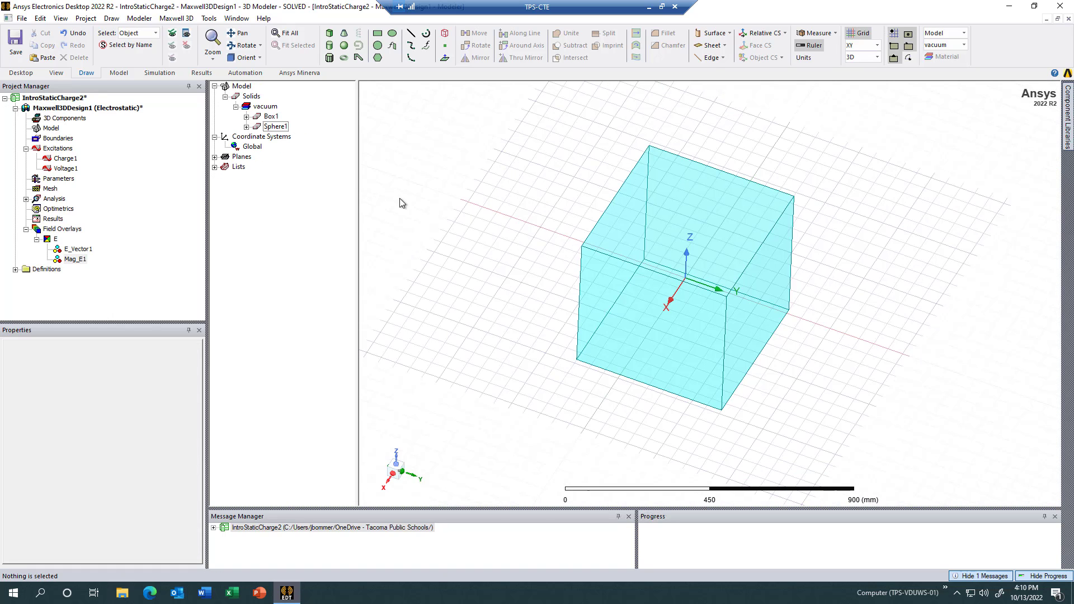
scroll(434, 223, "down", 5)
scroll(380, 167, "up", 4)
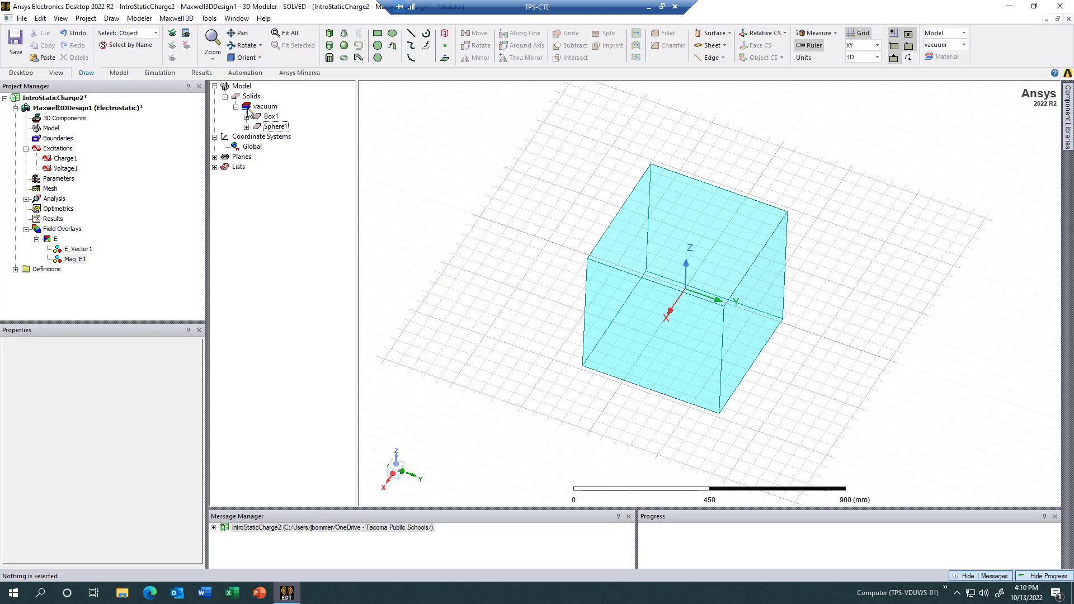
left_click(271, 117)
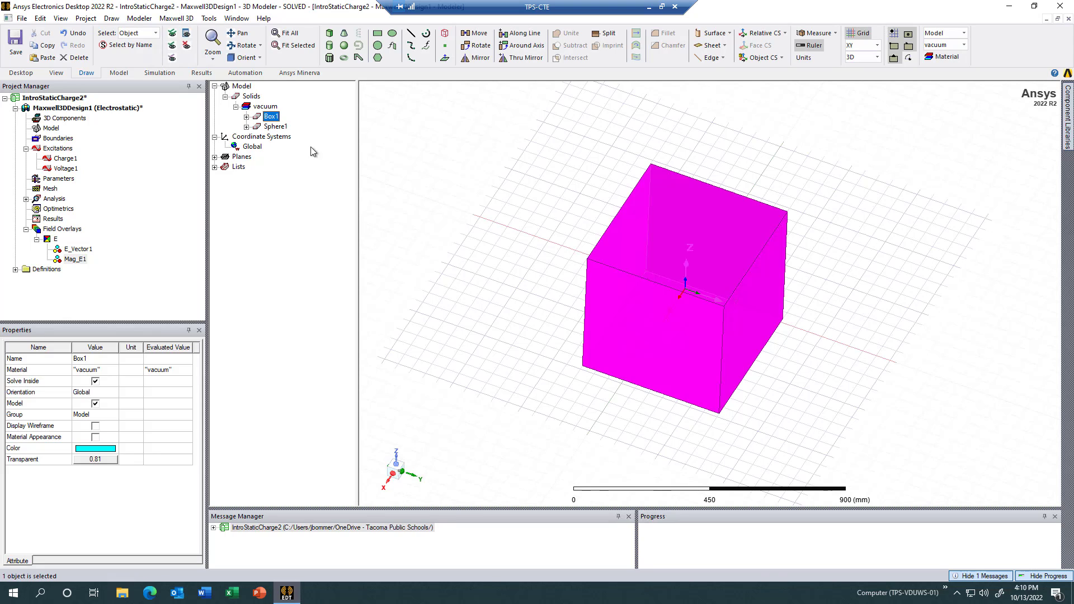
left_click_drag(477, 196, 559, 234, "alt")
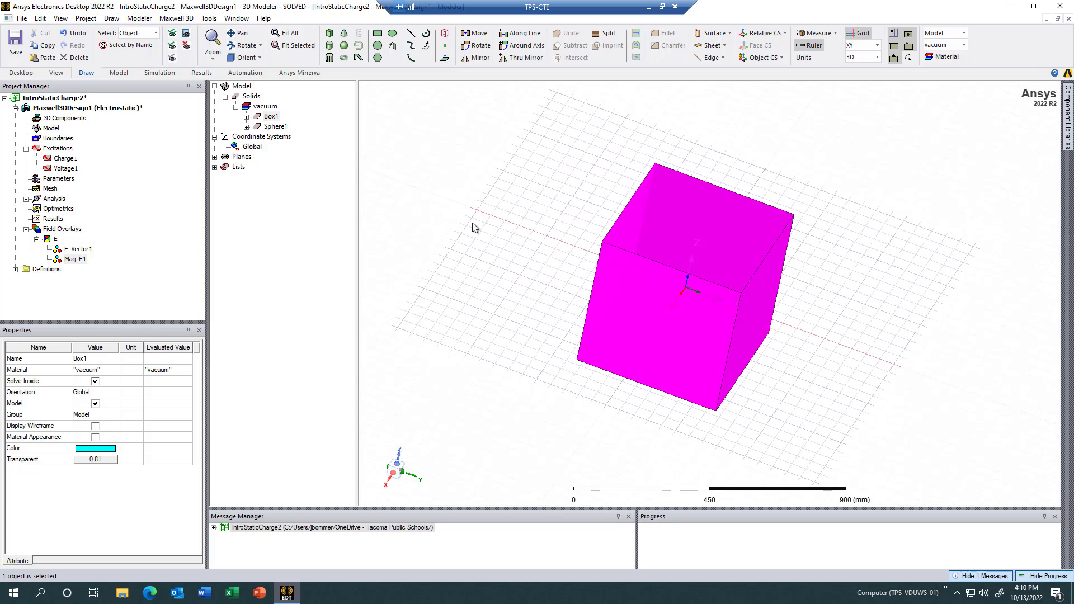
Step: Inspect Sphere1 at the origin, including the center position and radius of its CreateSphere command
left_click(272, 126)
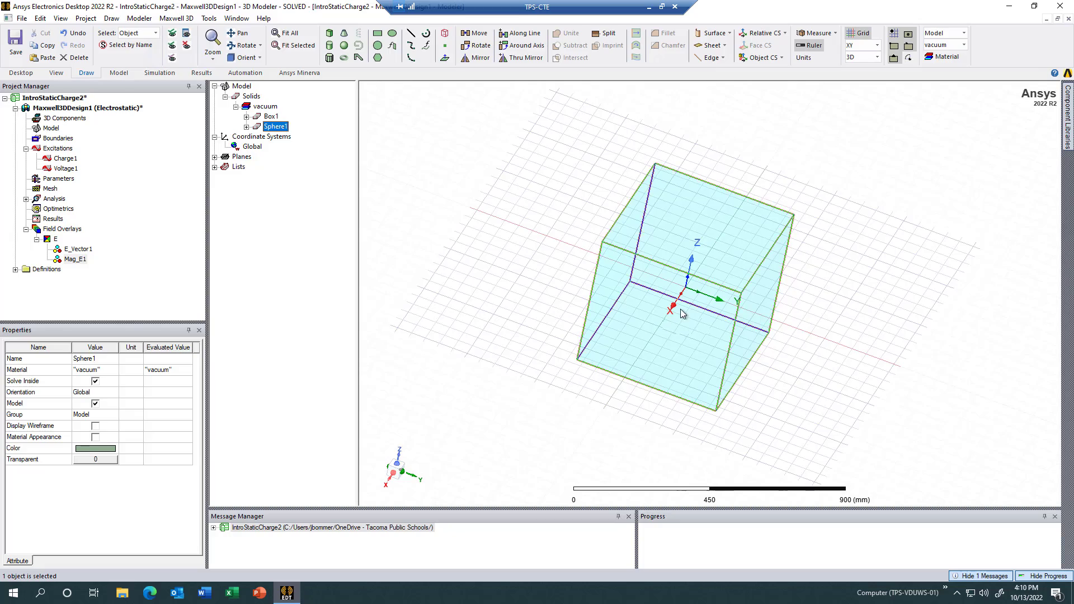
scroll(680, 309, "up", 2)
scroll(718, 295, "up", 6)
scroll(668, 305, "down", 6)
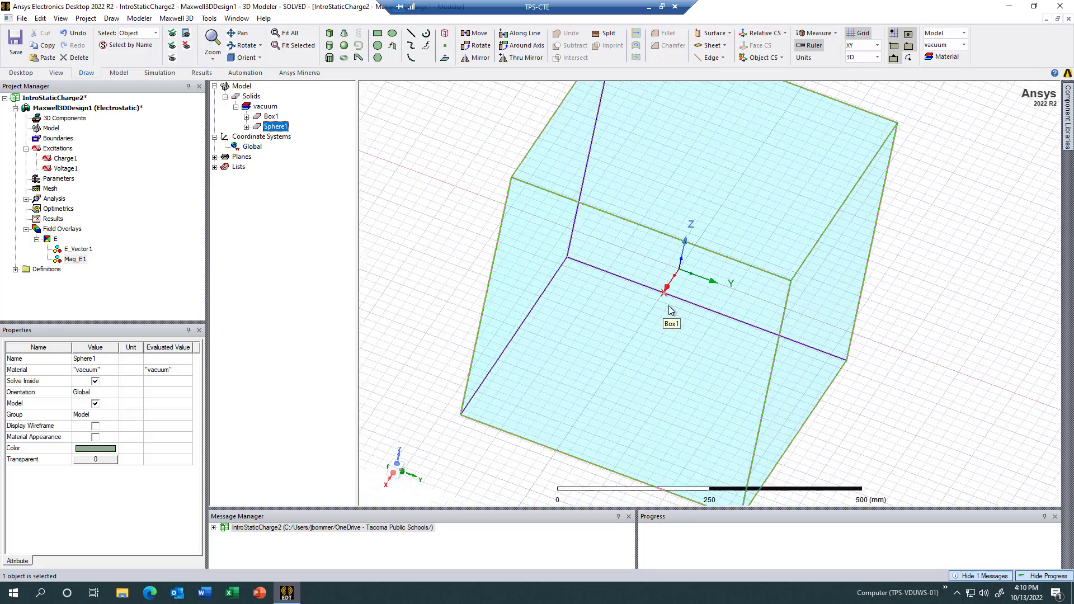
left_click(246, 126)
left_click(293, 137)
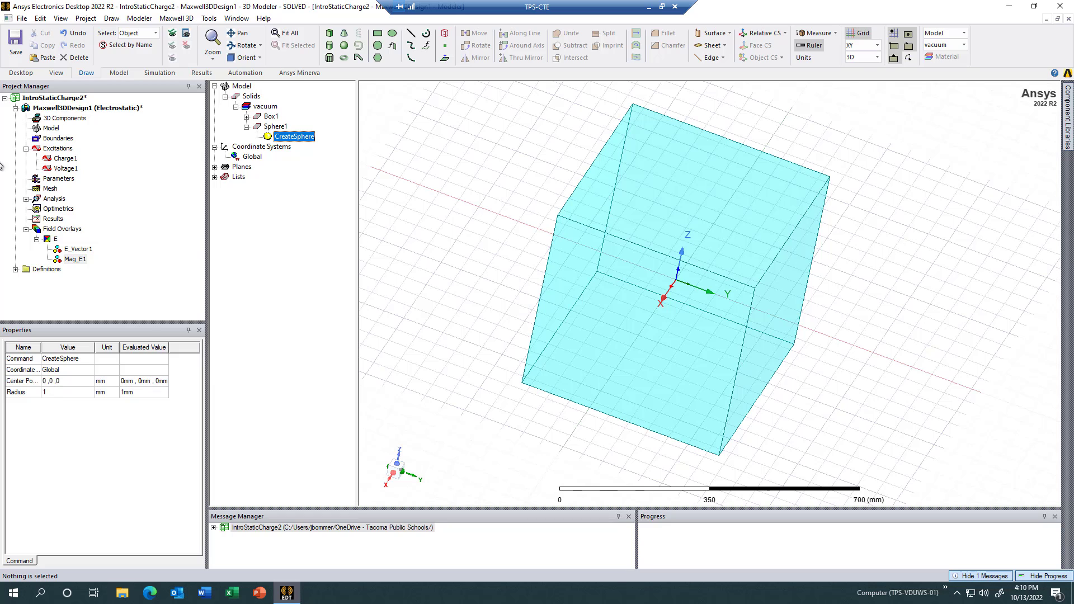
Step: Review the settings of the Charge1 and Voltage1 excitations, then clear the selection
left_click(65, 158)
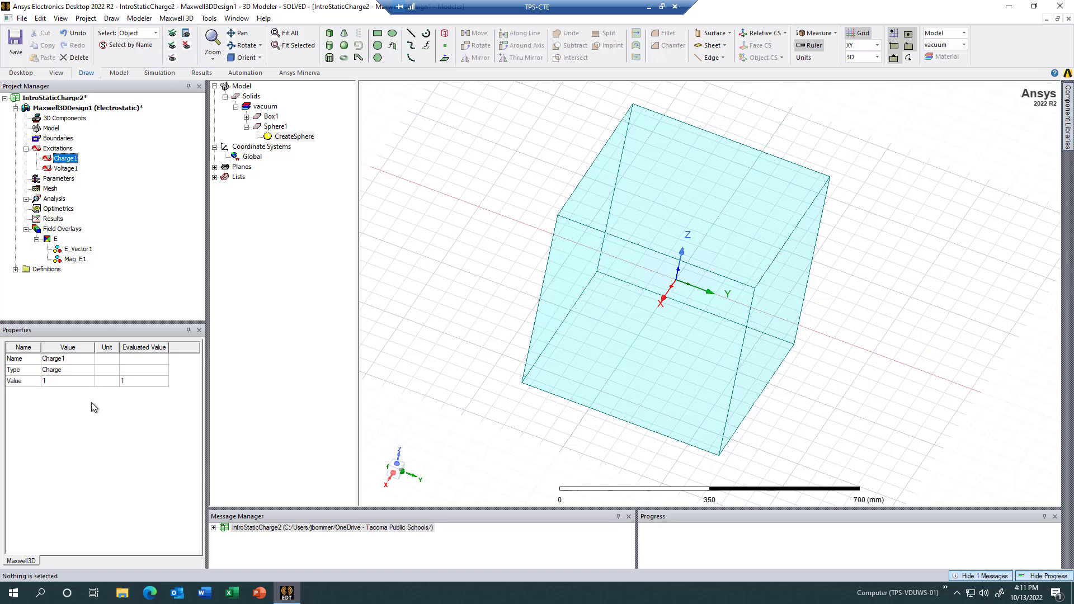
left_click(66, 169)
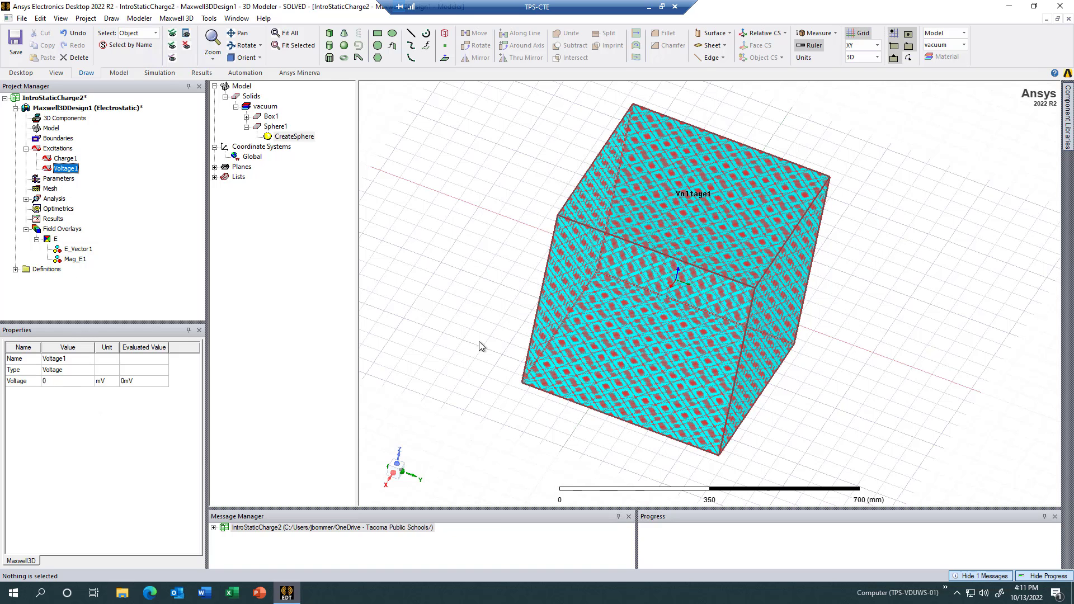
left_click(462, 312)
scroll(462, 313, "down", 1)
scroll(462, 311, "down", 1)
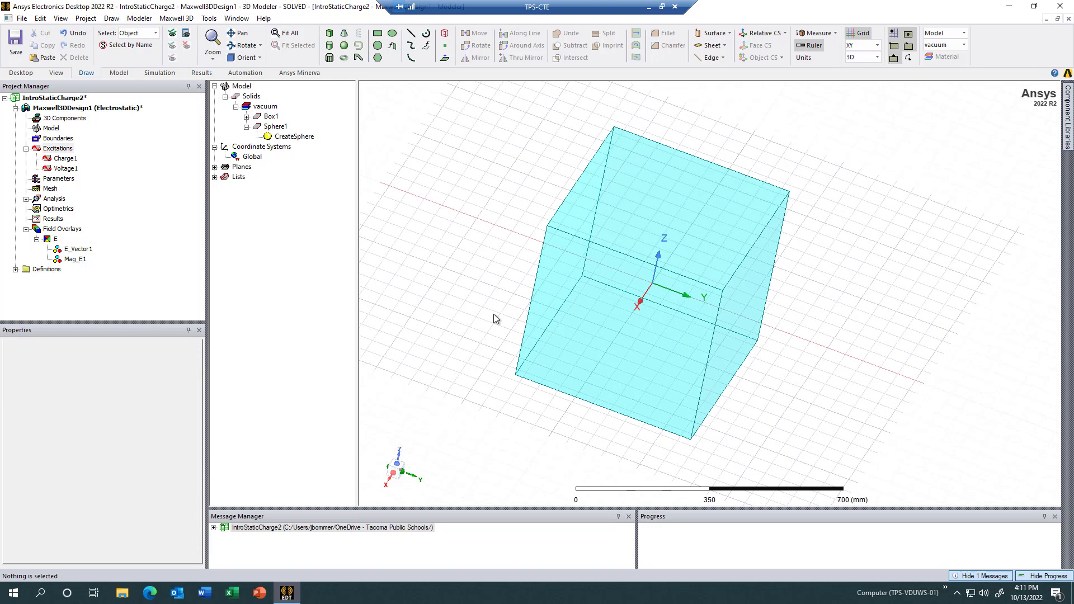
Step: Toggle the plot visibility of E_Vector1, then display that overlay and examine the field vectors around the charge
right_click(79, 250)
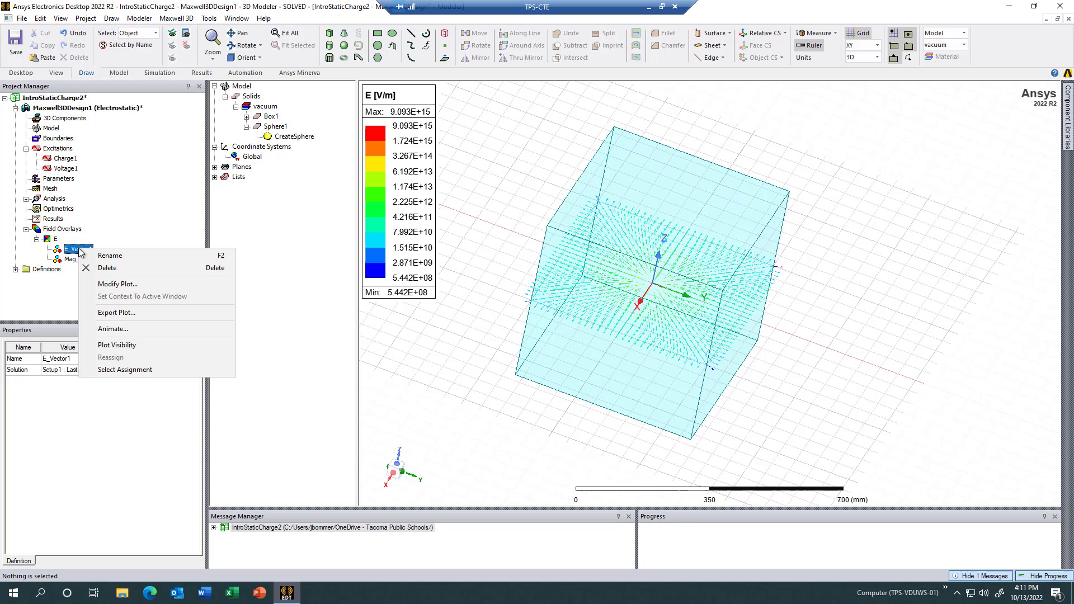
left_click(117, 346)
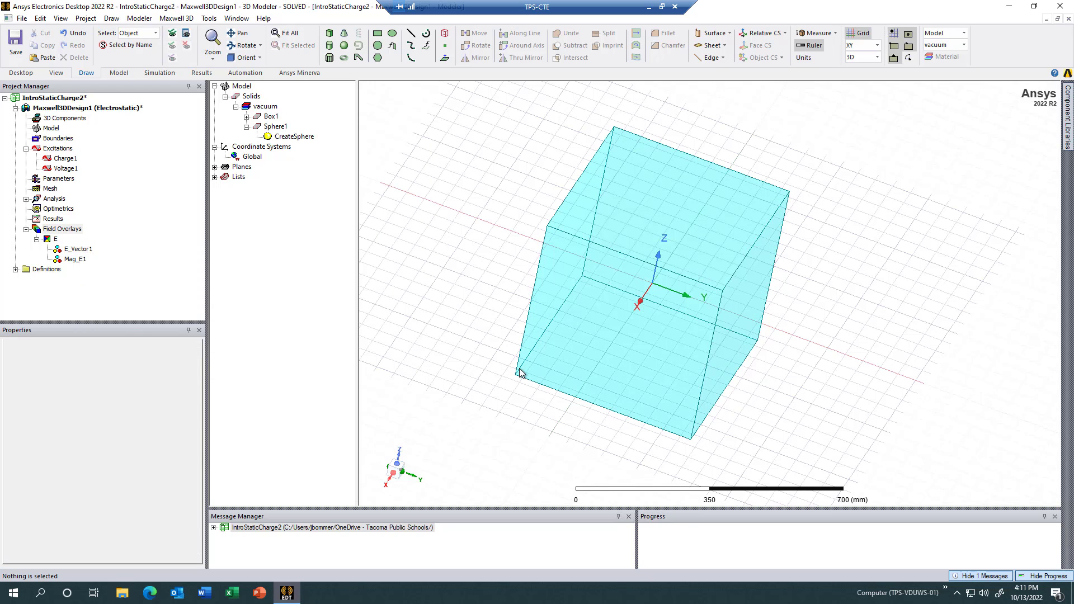
left_click(76, 250)
middle_click_drag(501, 342, 551, 400)
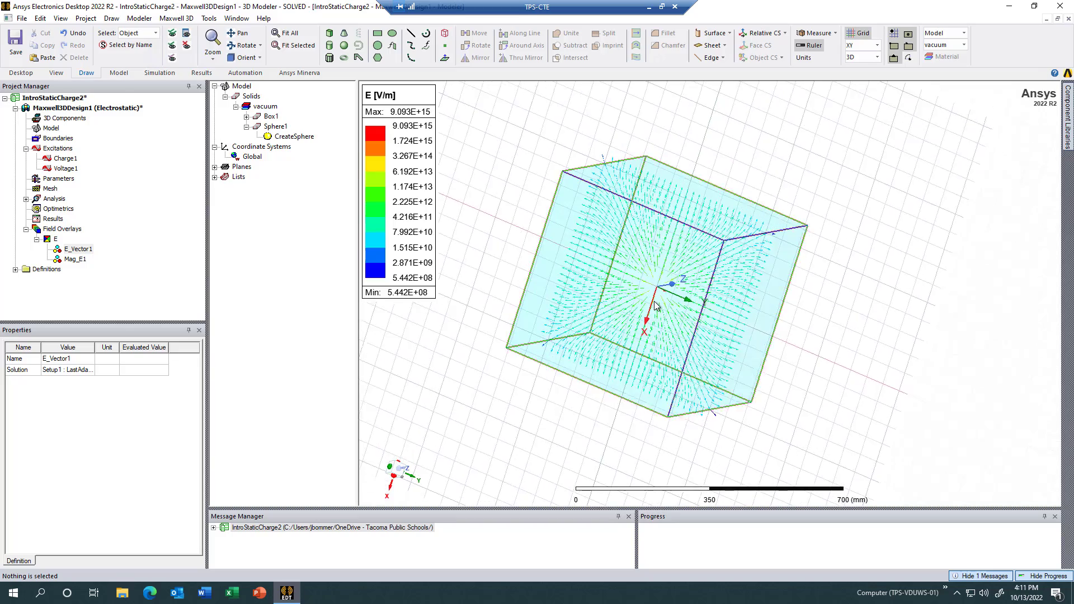
scroll(646, 304, "up", 3)
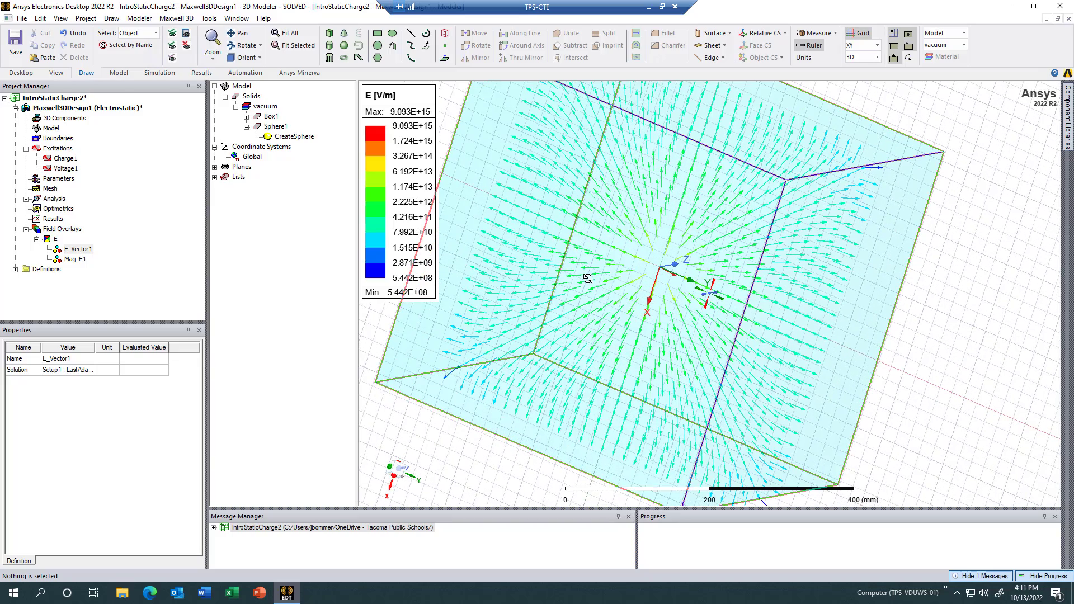
middle_click_drag(641, 290, 629, 309)
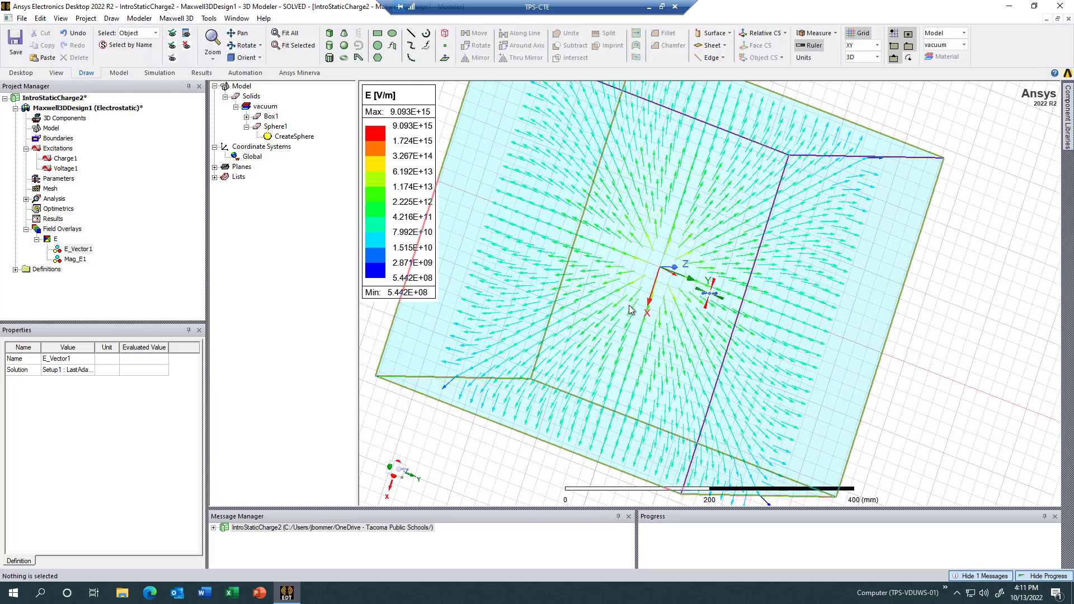
Step: Display the Mag_E1 field magnitude overlay across the box, then clear the selection to hide it
left_click(75, 259)
scroll(717, 323, "down", 4)
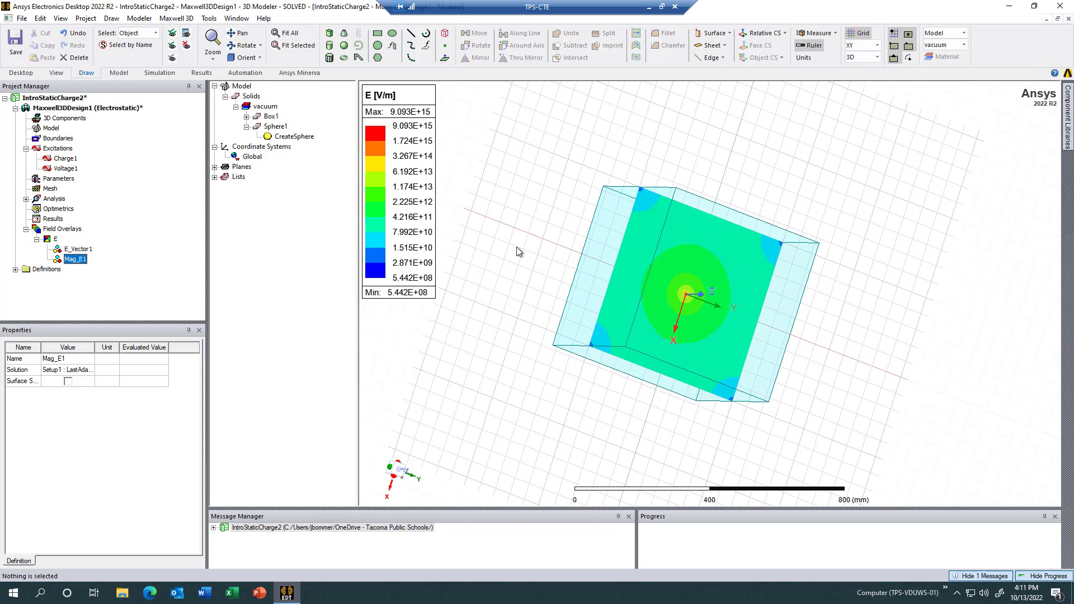
left_click(529, 268)
middle_click_drag(536, 236, 568, 199)
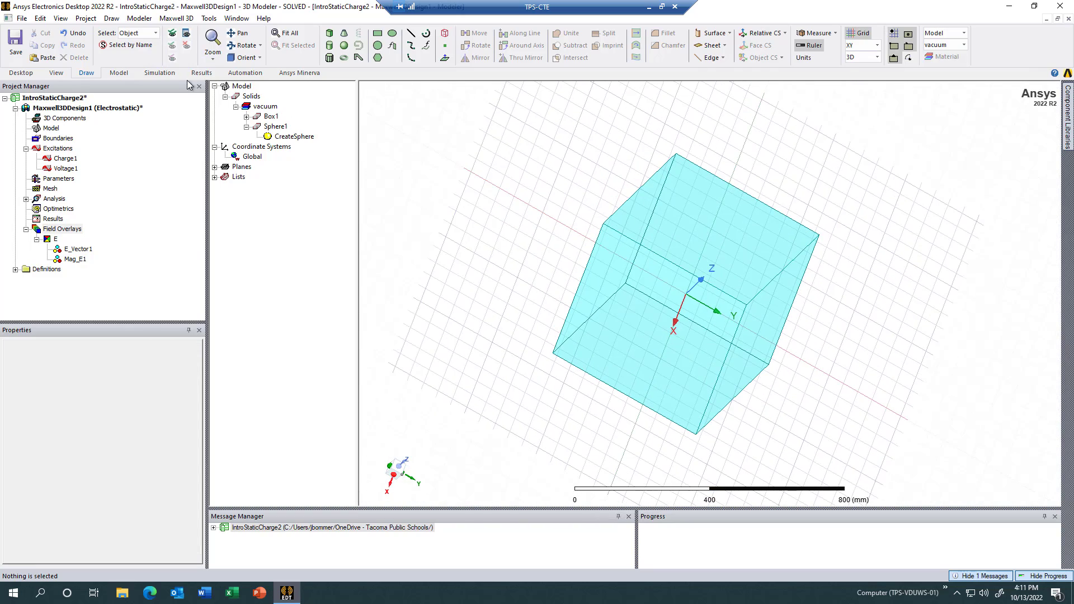
Step: Examine the convergence table in the Setup1 solution data, then close the solutions window
left_click(201, 72)
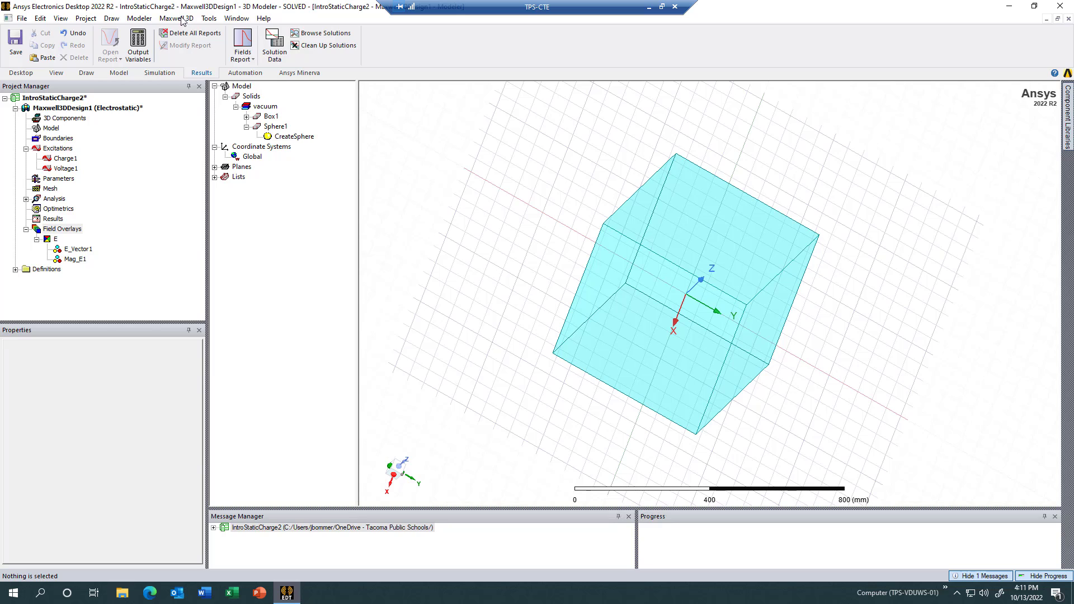
left_click(275, 45)
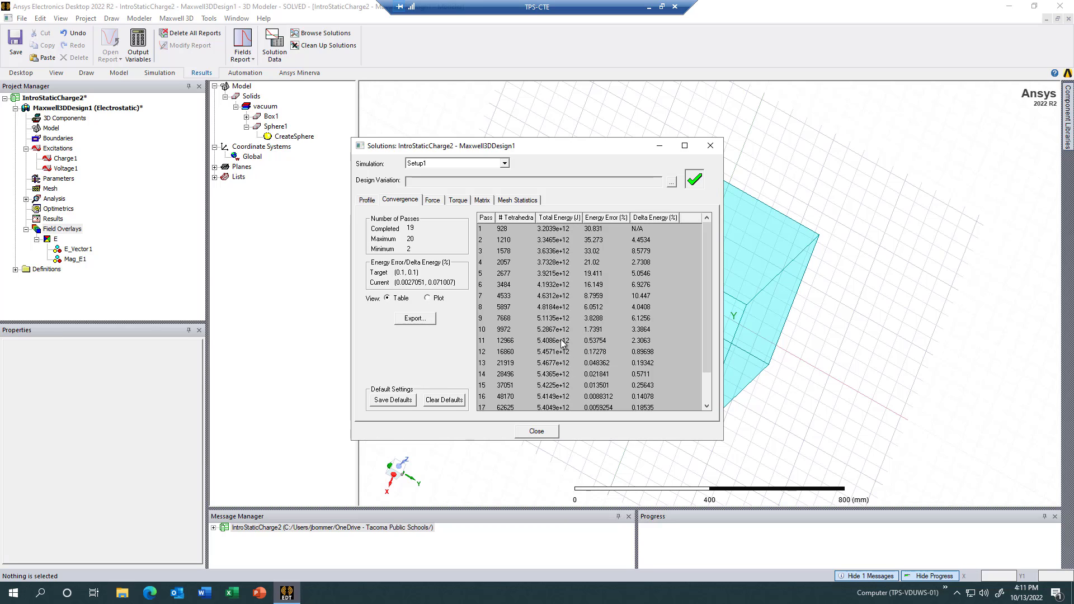
scroll(545, 280, "down", 1)
scroll(541, 297, "up", 1)
left_click(151, 75)
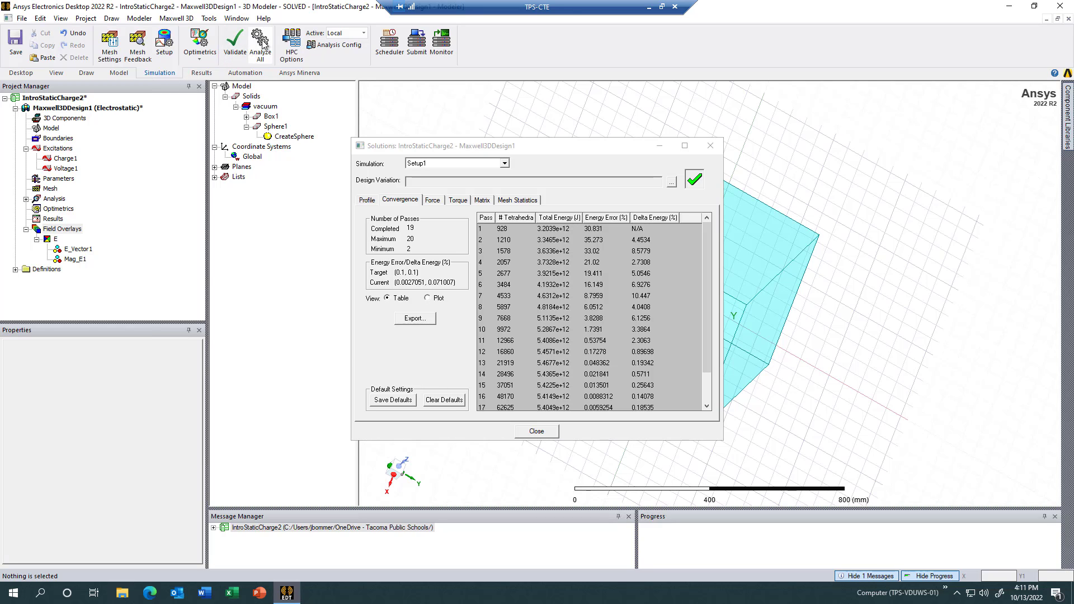
left_click(536, 432)
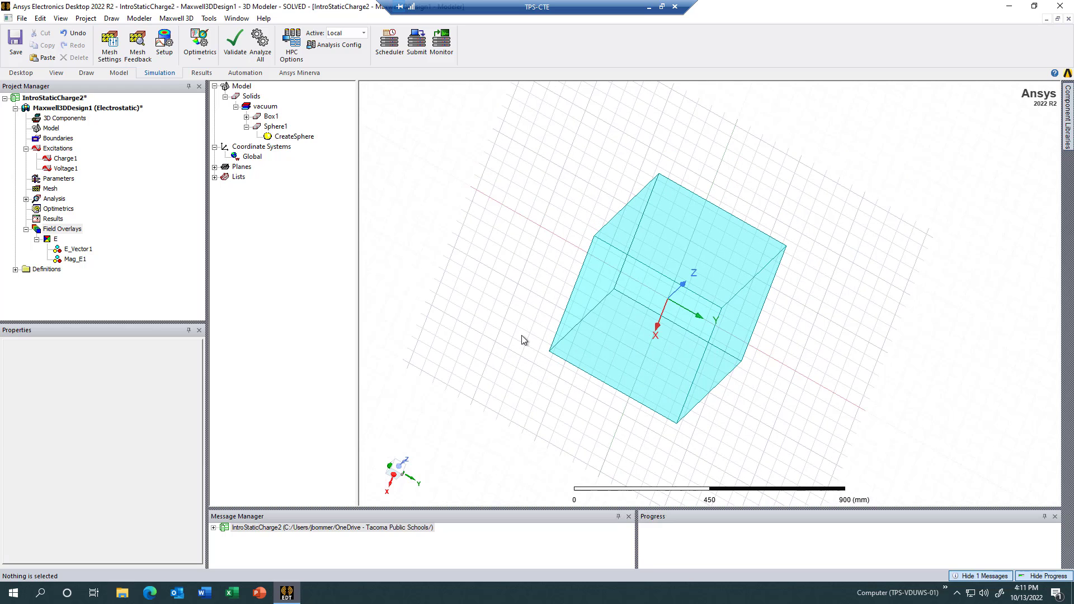
Step: Compare the E_Vector1 and Mag_E1 overlays on the horizontal plane through the box from an oblique view
left_click_drag(521, 336, 508, 315, "alt")
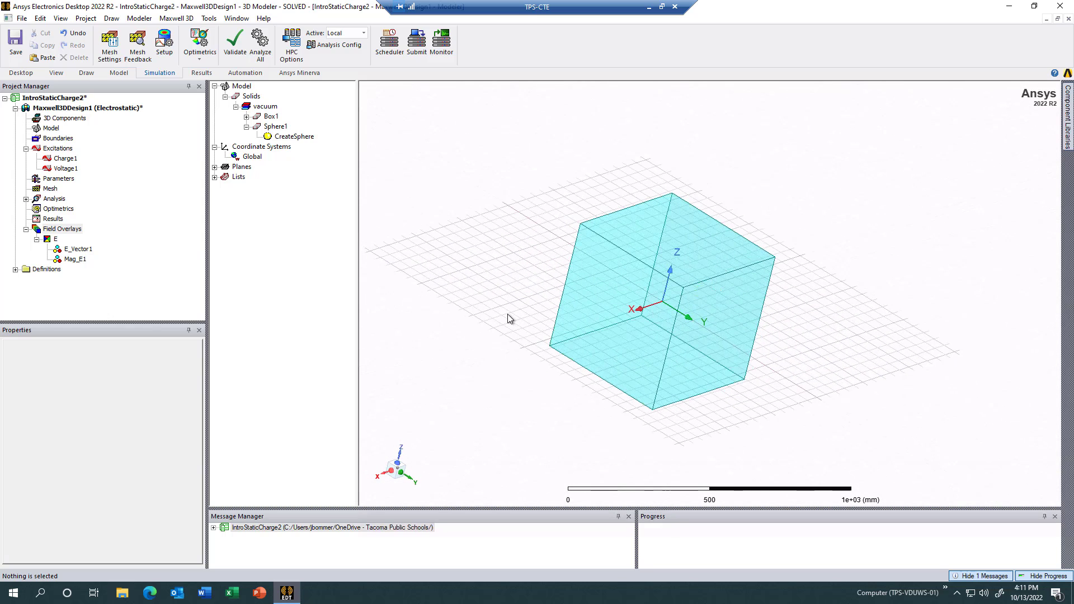
left_click(71, 250)
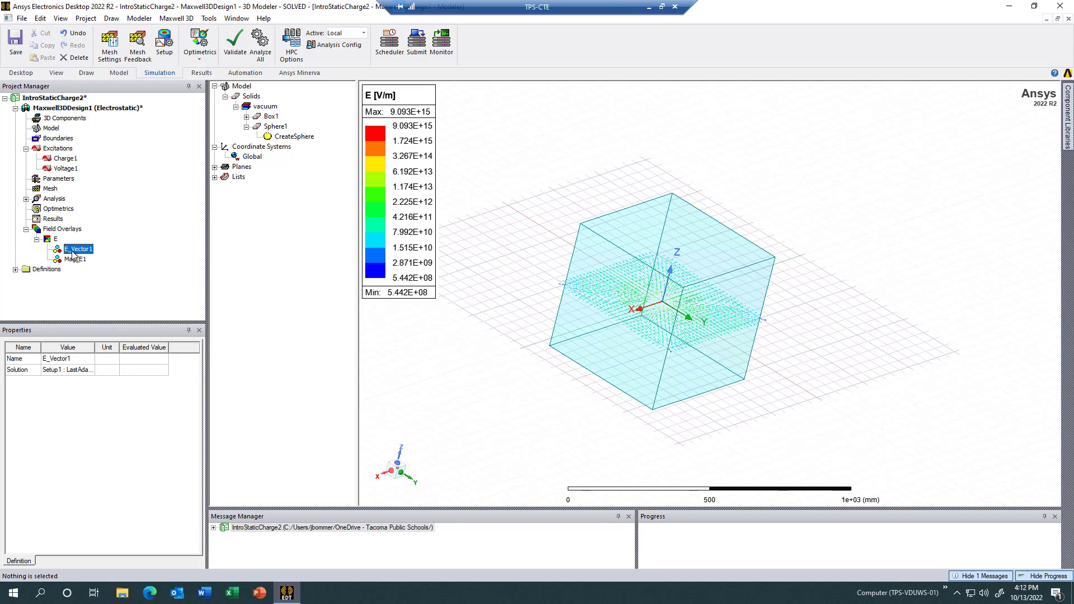
left_click(74, 260)
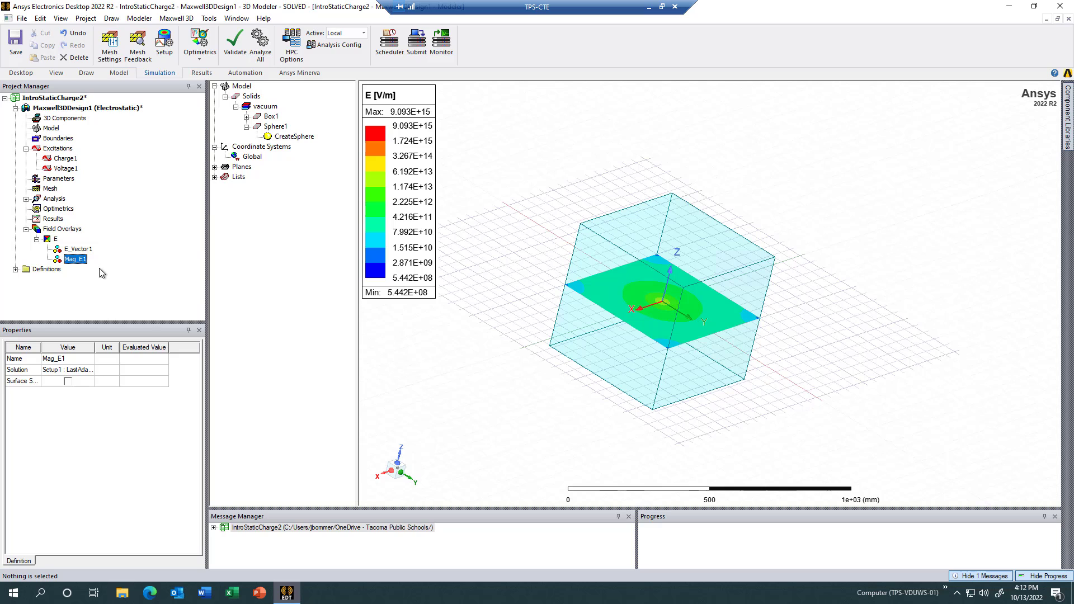
Step: Clear the overlay selection and draw a point on the X axis beside the origin, at position 1, 0, 0 mm
left_click(514, 350)
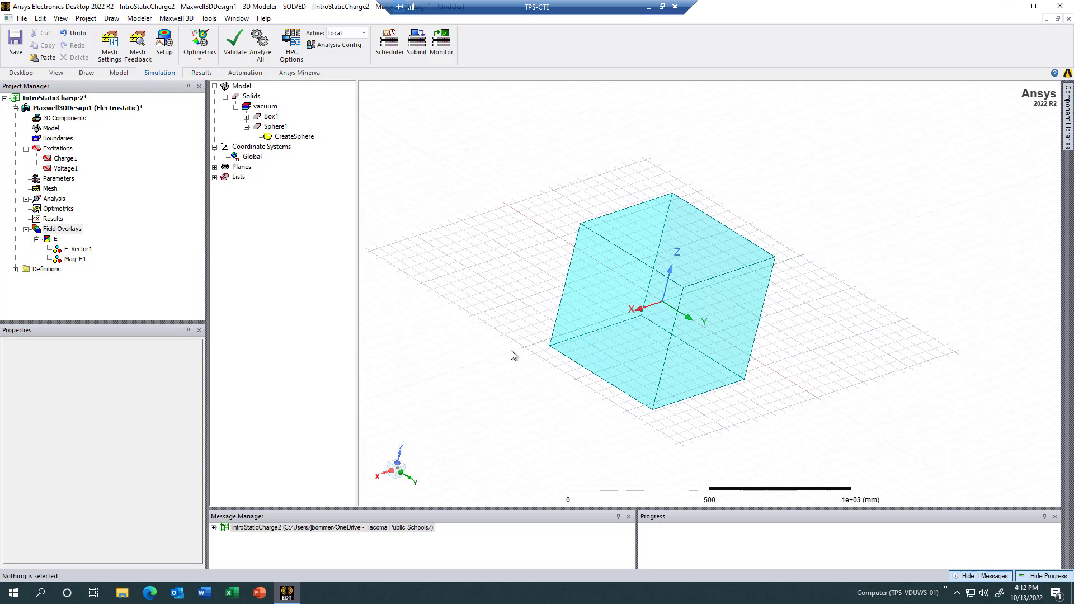
scroll(640, 334, "up", 6)
mouse_move(665, 296)
middle_mouse_down()
mouse_move(677, 302)
mouse_move(654, 302)
middle_mouse_up()
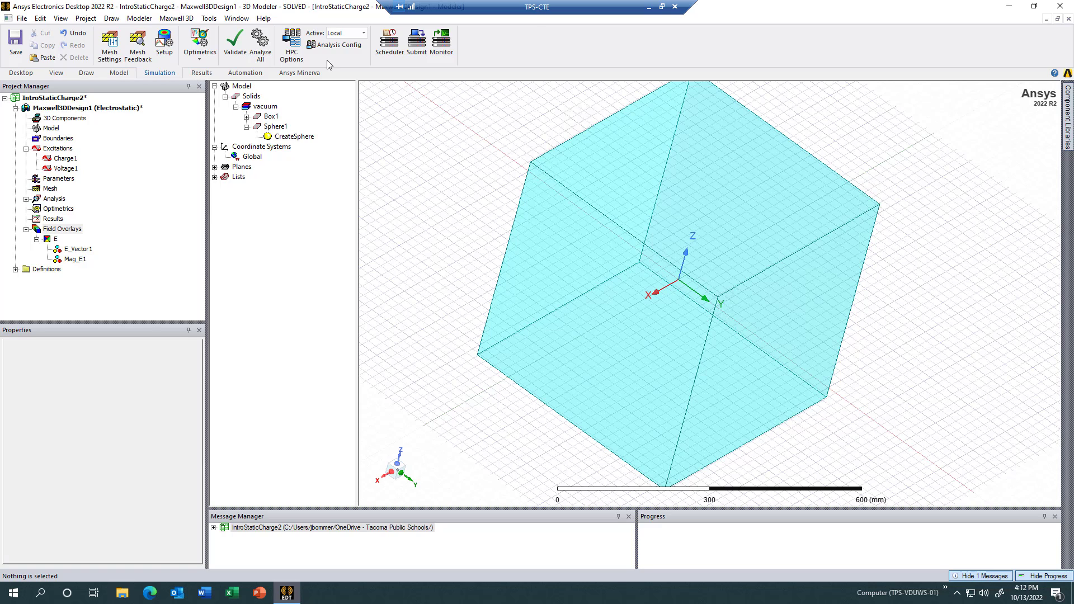
left_click(86, 73)
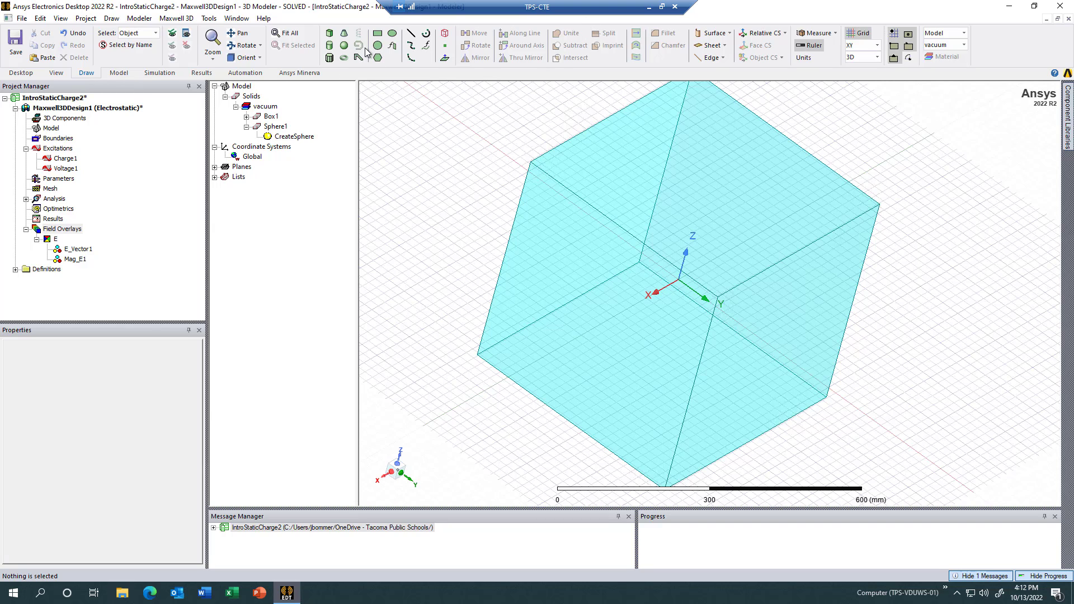
left_click(445, 46)
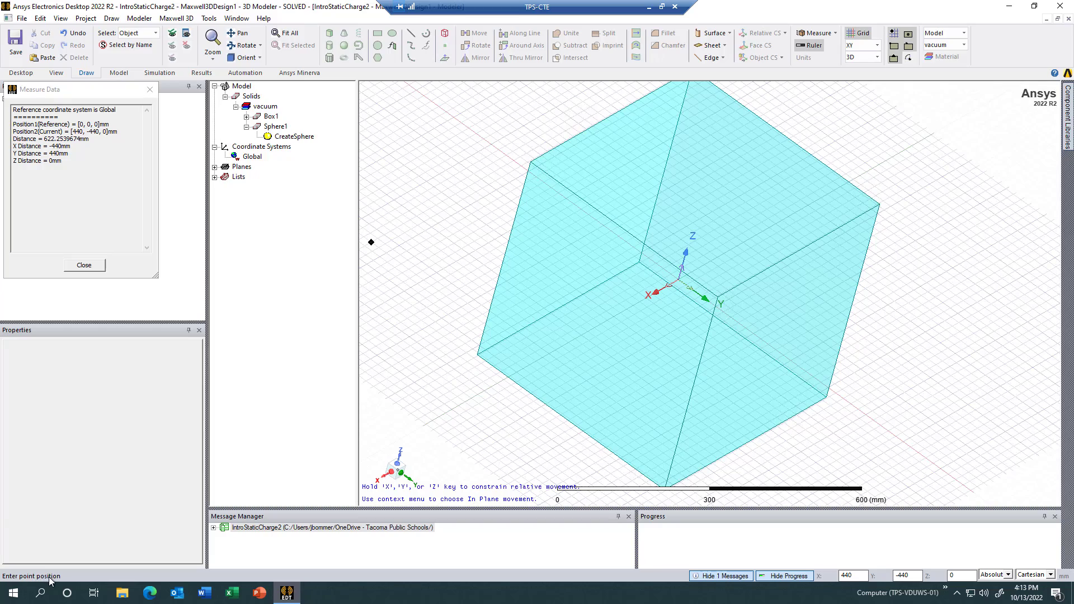
scroll(665, 341, "up", 3)
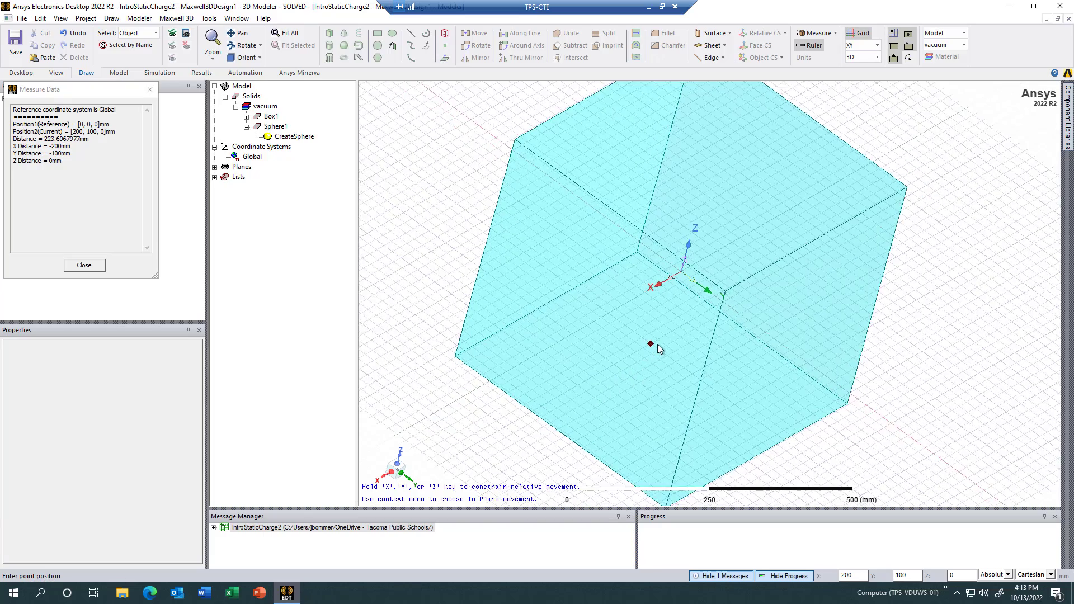
mouse_move(665, 343)
left_mouse_down("alt")
mouse_move(680, 339)
mouse_move(647, 300)
mouse_move(625, 318)
mouse_move(615, 302)
left_mouse_up("alt")
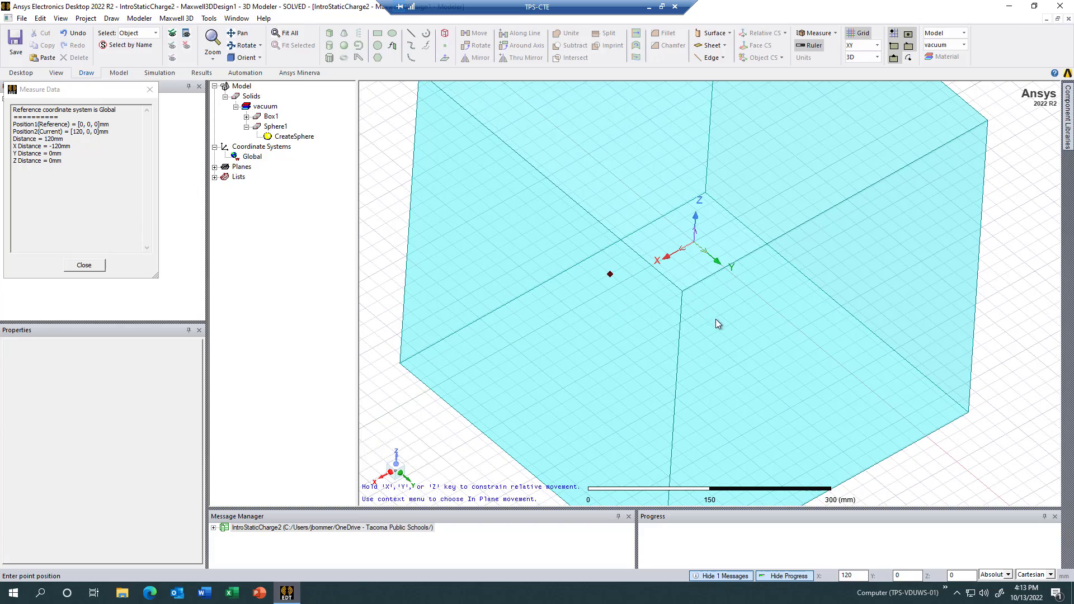
mouse_move(731, 302)
left_mouse_down("alt")
mouse_move(748, 266)
mouse_move(735, 274)
mouse_move(710, 241)
left_mouse_up("alt")
scroll(708, 246, "up", 5)
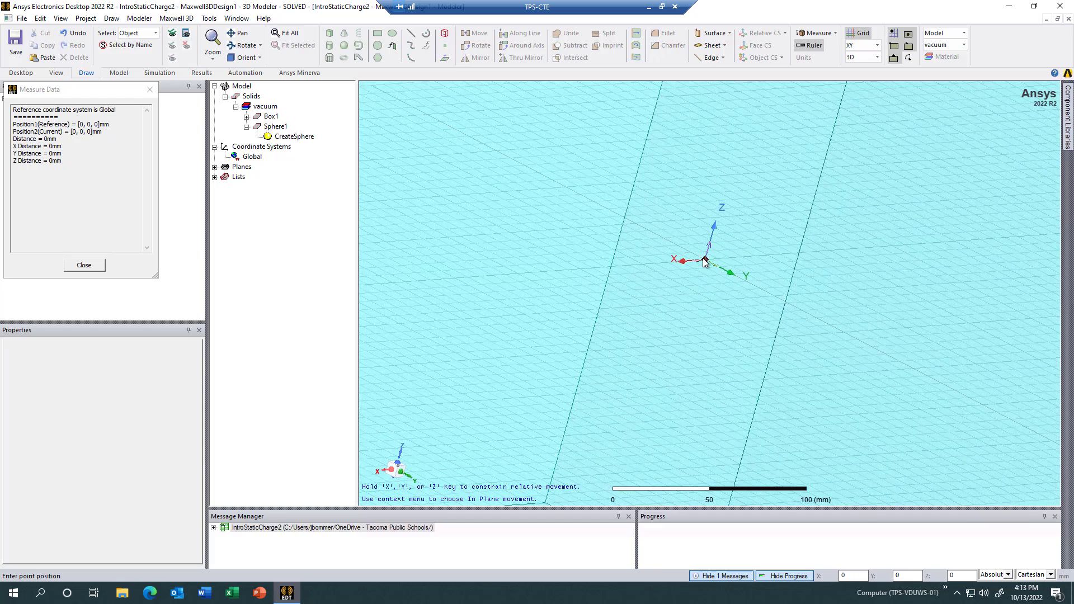
scroll(704, 262, "up", 2)
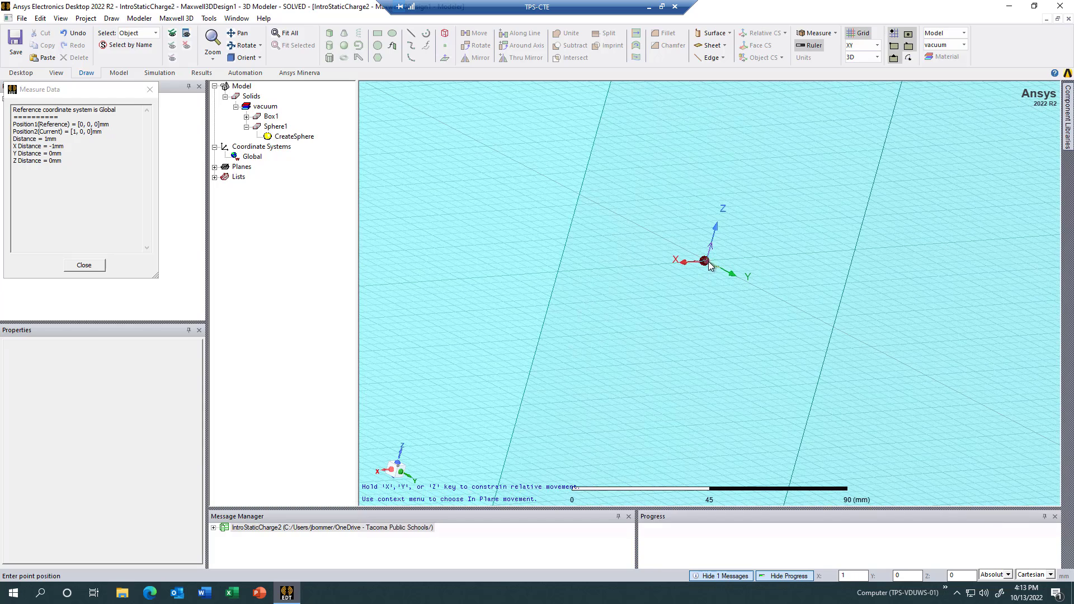
left_click(705, 263)
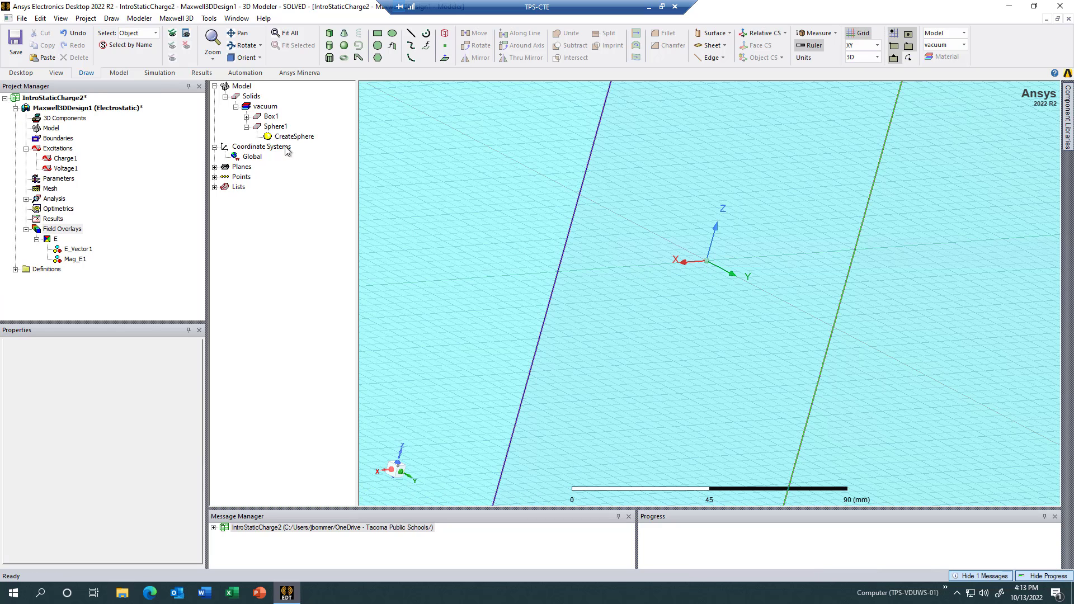
Step: Expand the model's points and examine Point1's position property and its location relative to the small charge sphere
left_click(214, 178)
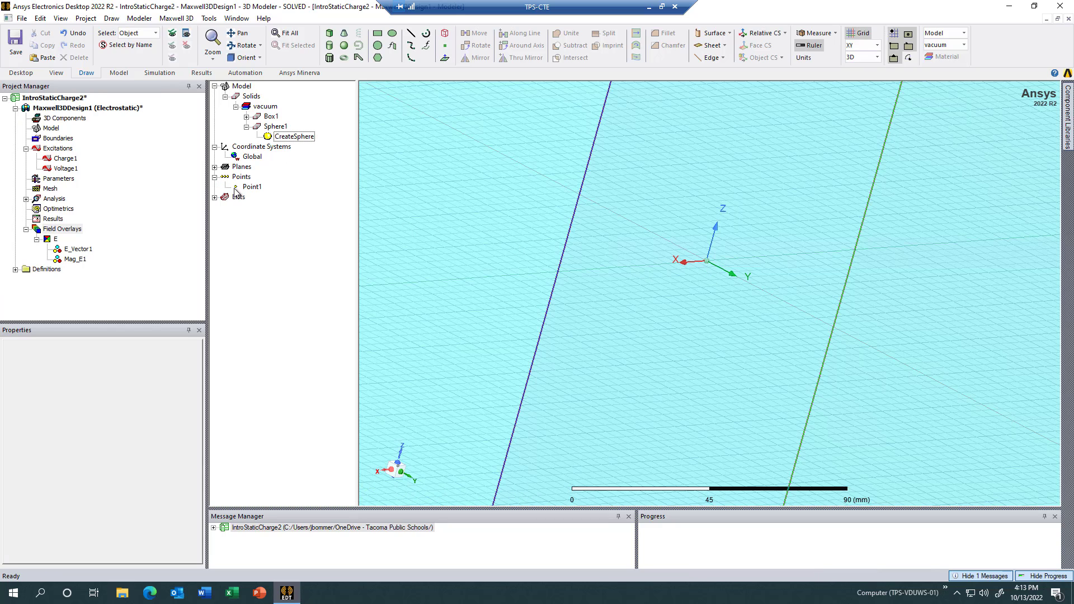
left_click(250, 187)
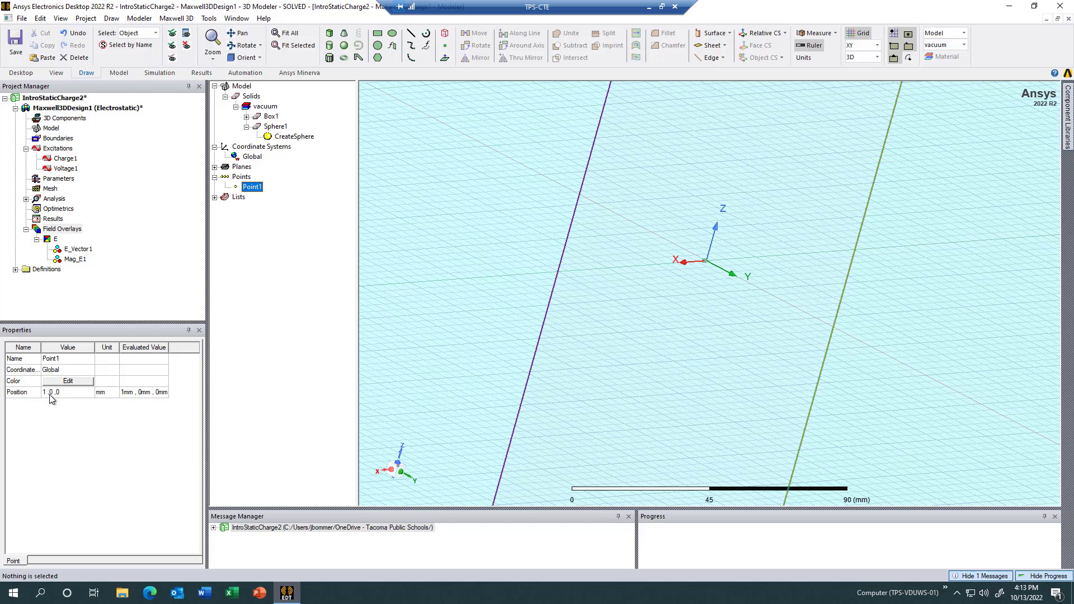
scroll(736, 255, "up", 5)
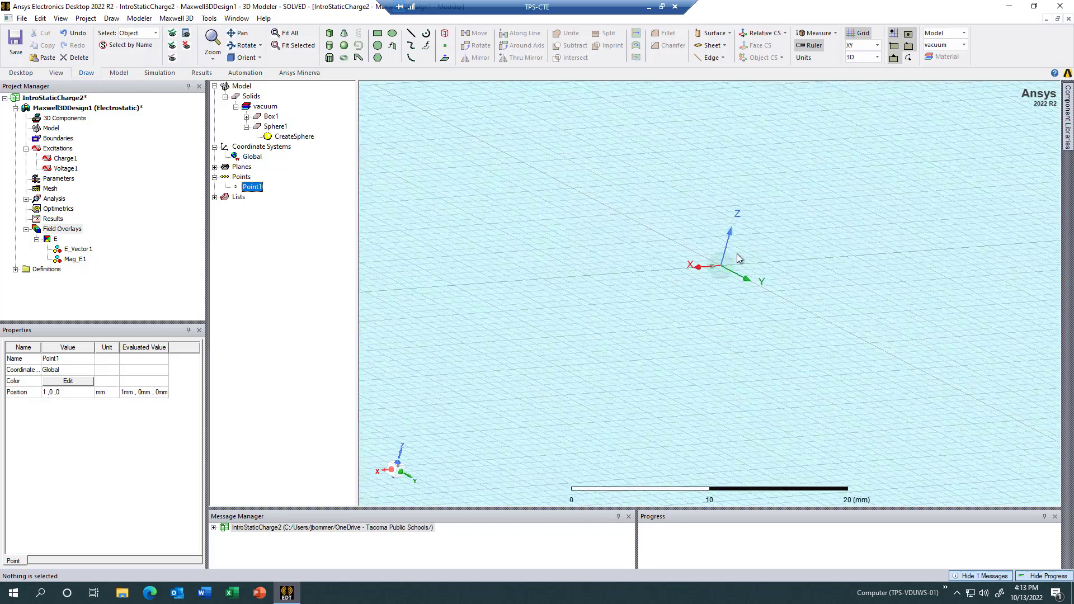
scroll(737, 254, "up", 7)
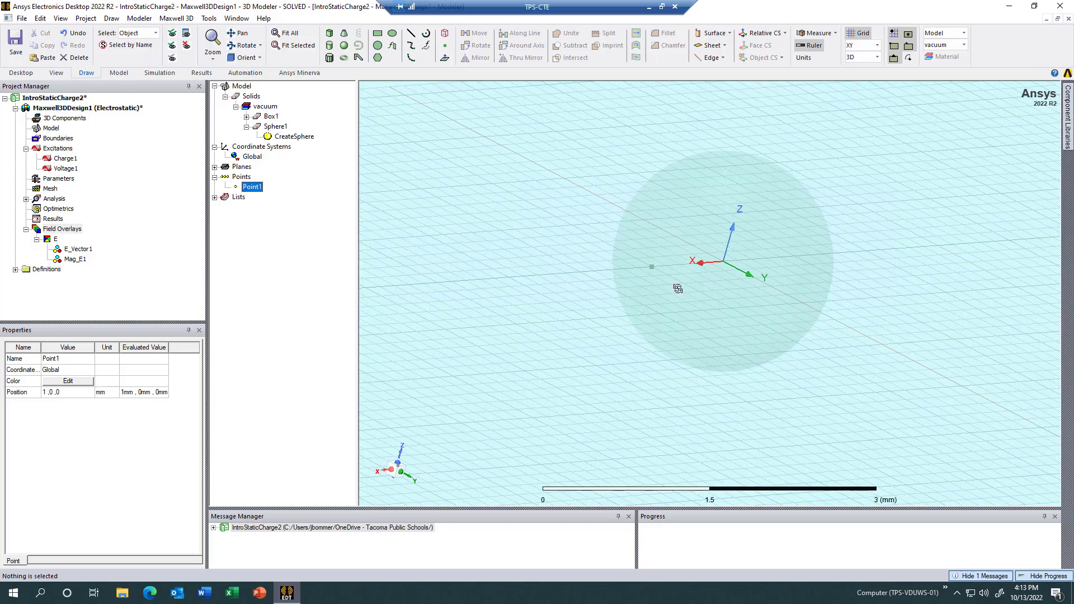
mouse_move(678, 288)
middle_mouse_down()
mouse_move(666, 302)
mouse_move(623, 307)
mouse_move(678, 307)
mouse_move(548, 324)
middle_mouse_up()
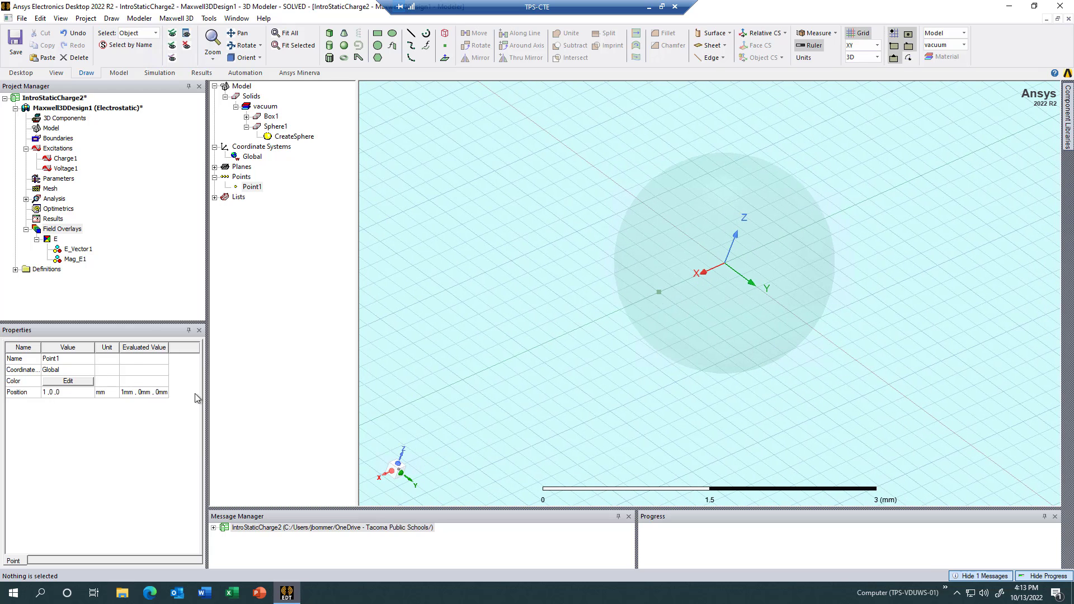
left_click(251, 187)
left_click(48, 394)
left_click(53, 411)
Step: Create a fields data table of Mag_E at Point1 using the Setup1 : LastAdaptive solution, and close the report setup
left_click(201, 74)
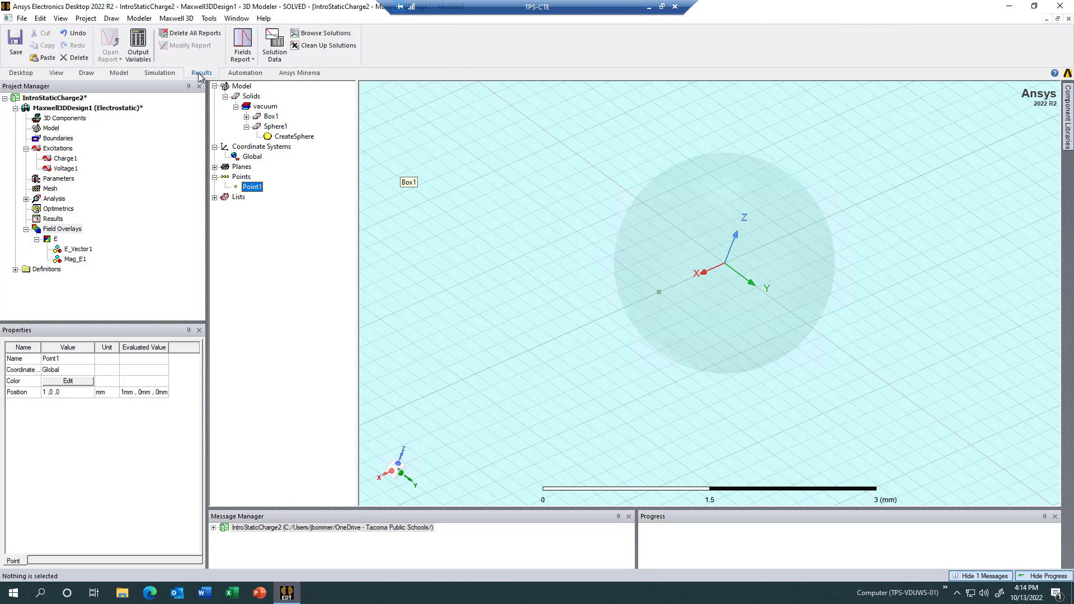
left_click(246, 60)
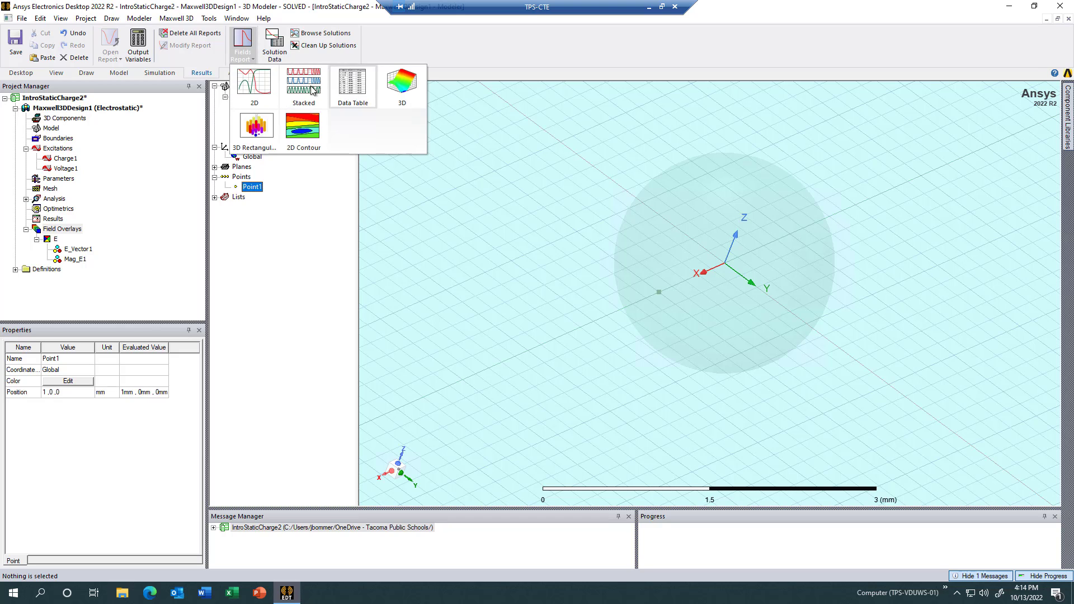
left_click(352, 89)
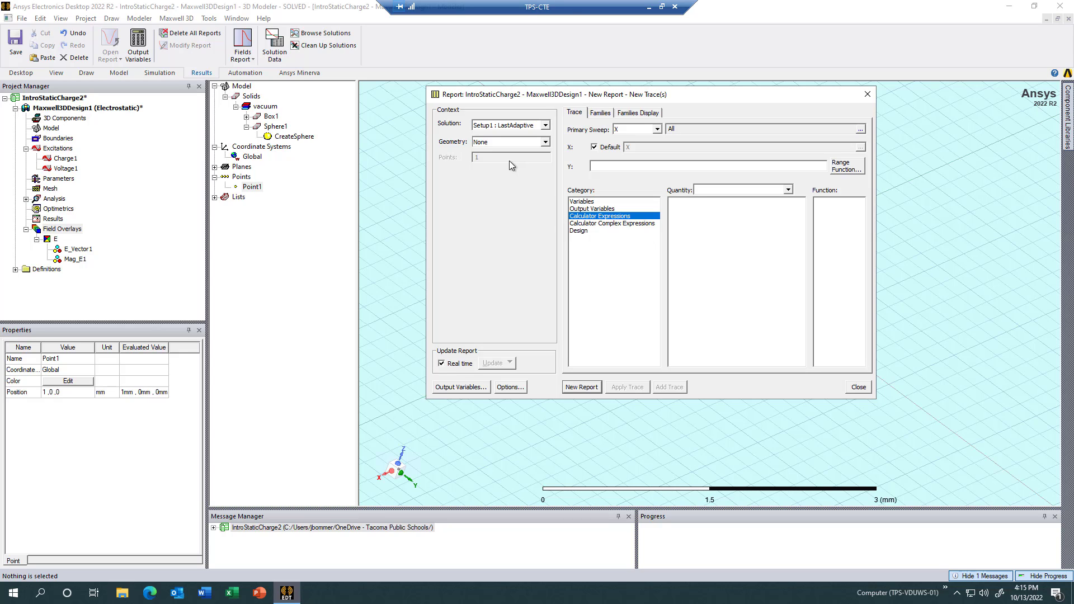
left_click(545, 142)
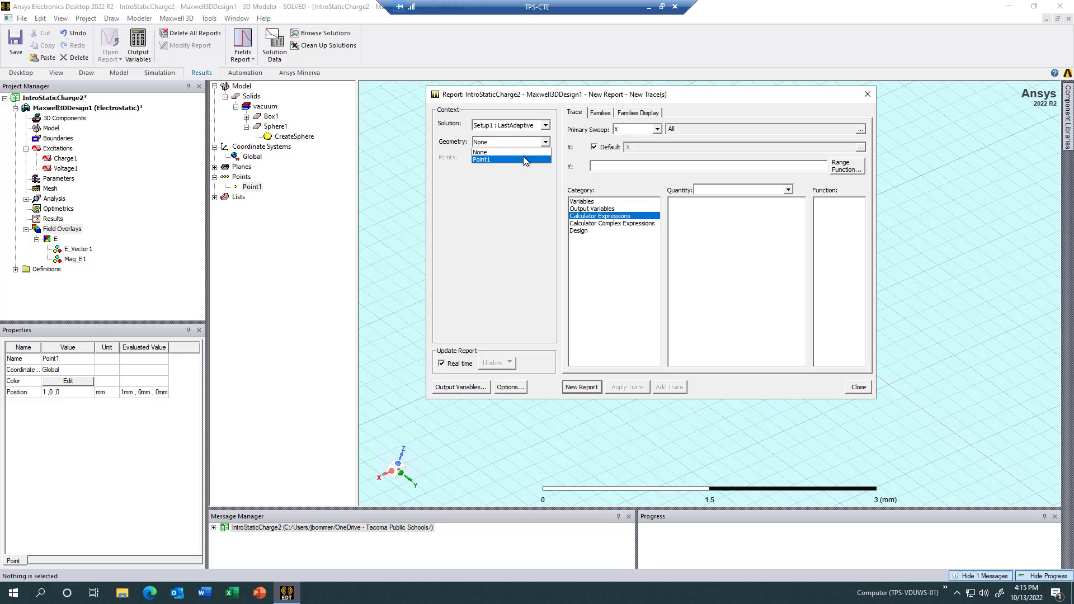
left_click(525, 160)
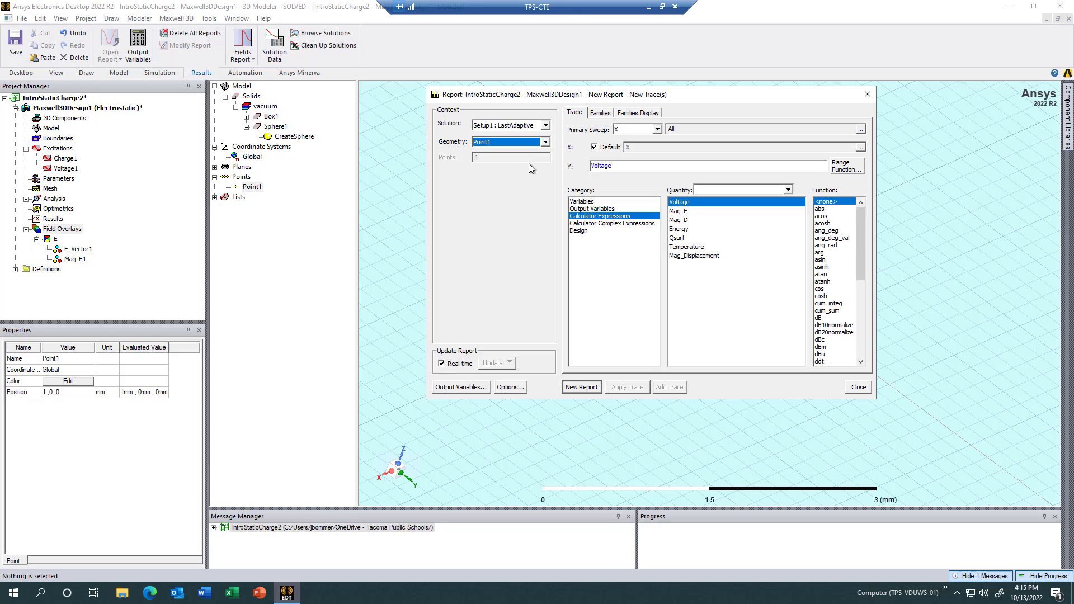
left_click(689, 213)
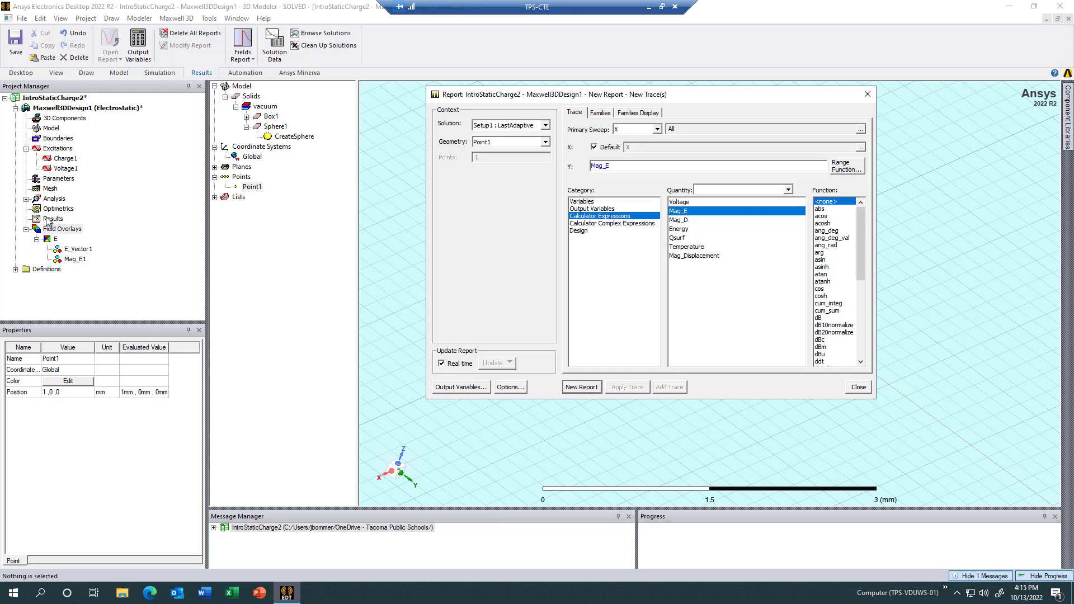
left_click(581, 387)
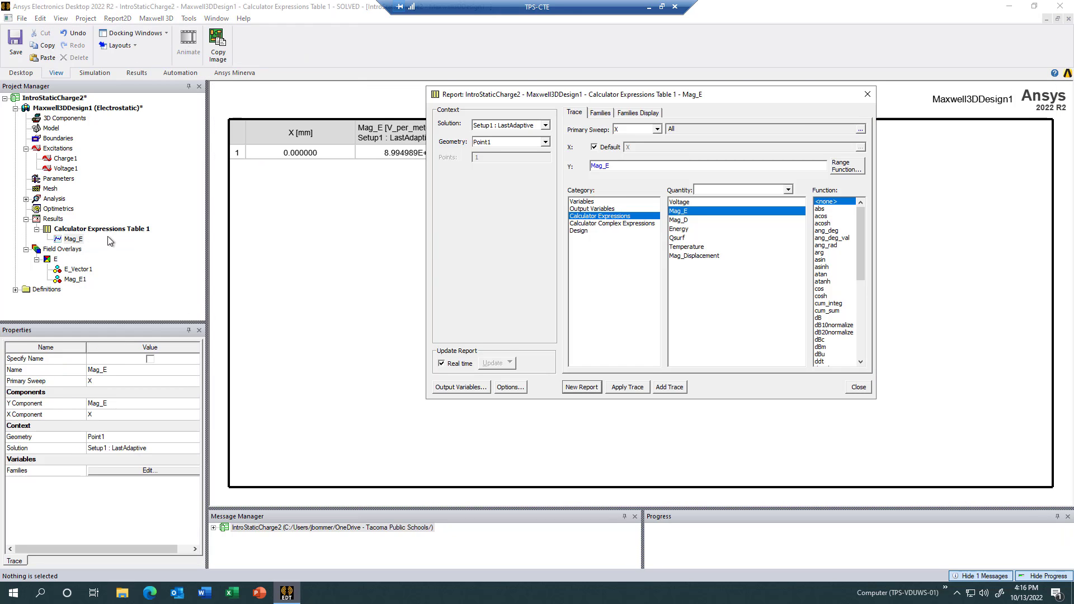
left_click(74, 239)
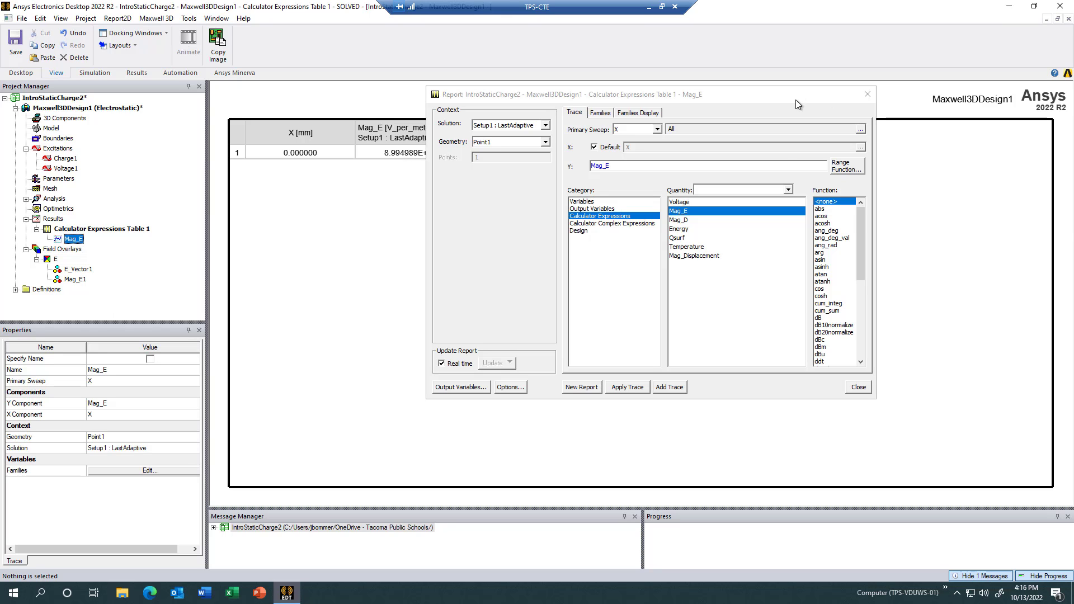
left_click_drag(796, 99, 723, 124)
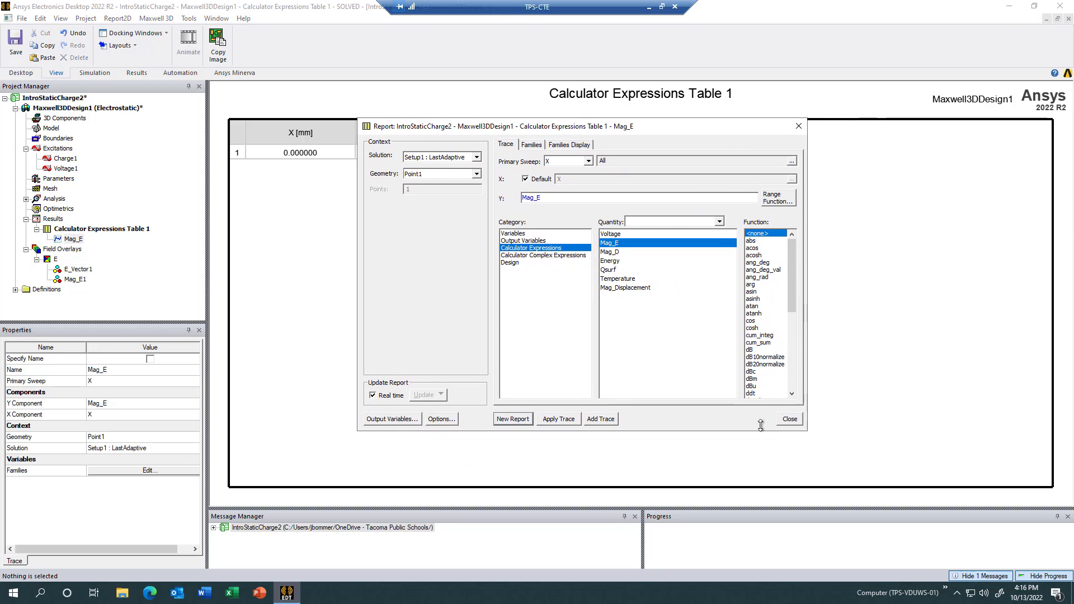
left_click(790, 419)
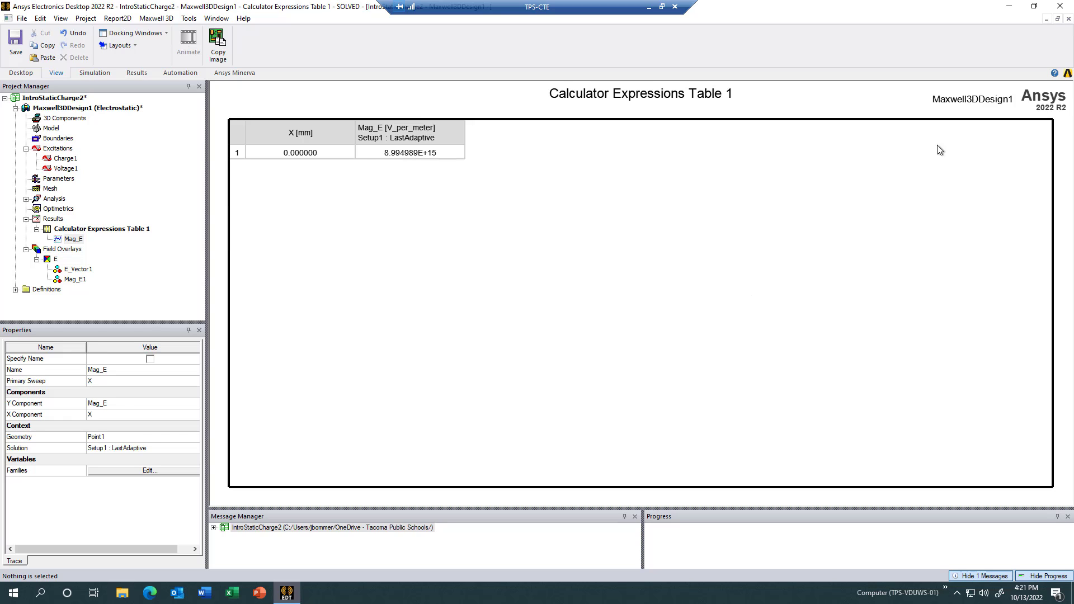
Step: Close the results table and the model window, then reopen Maxwell3DDesign1 to show the whole box
left_click(1068, 19)
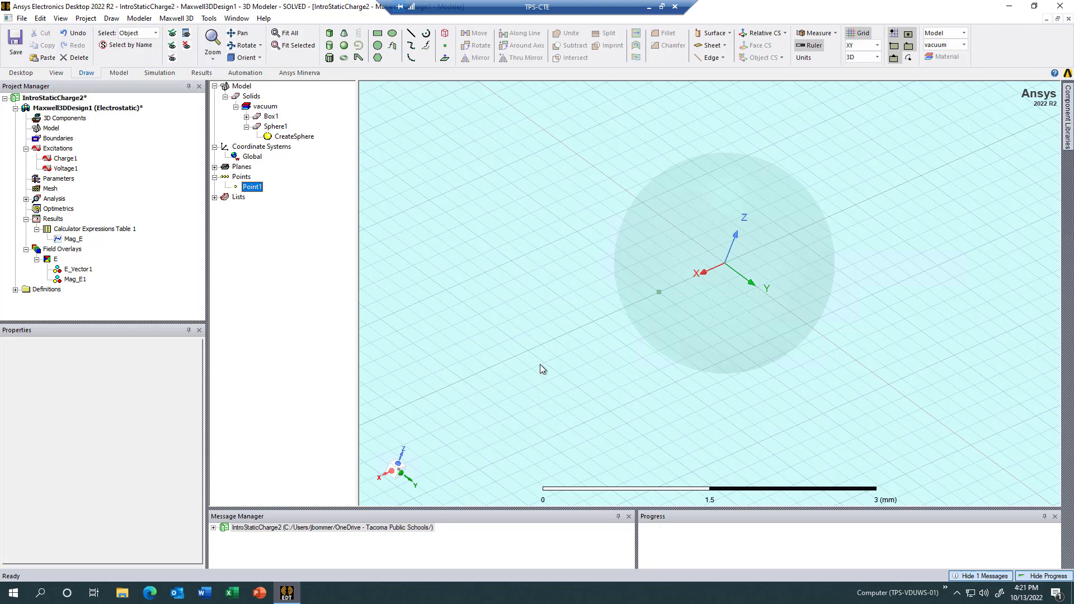
left_click(1068, 18)
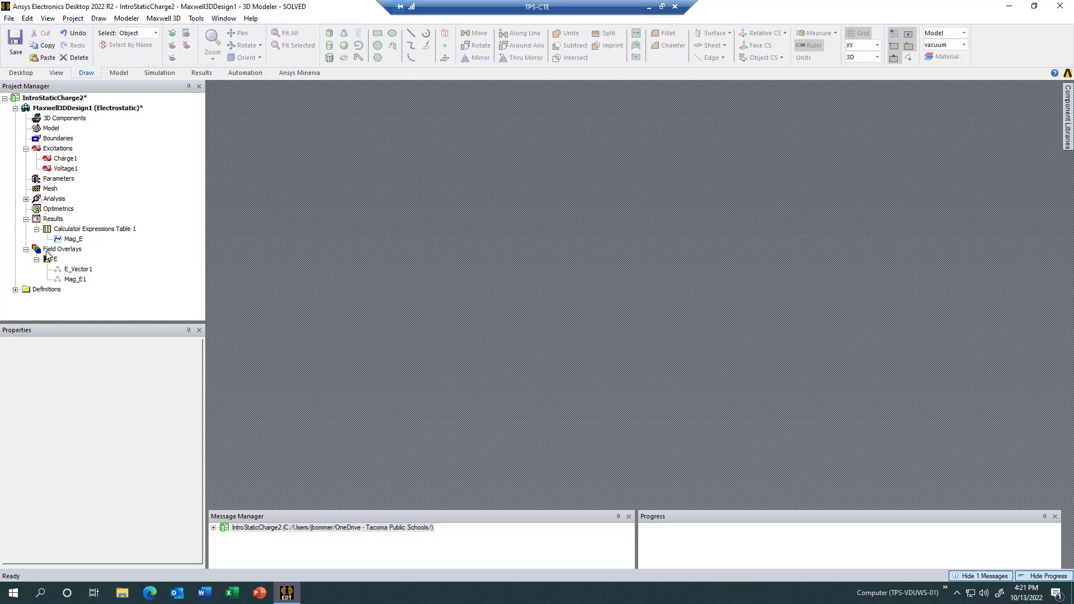
left_click(47, 18)
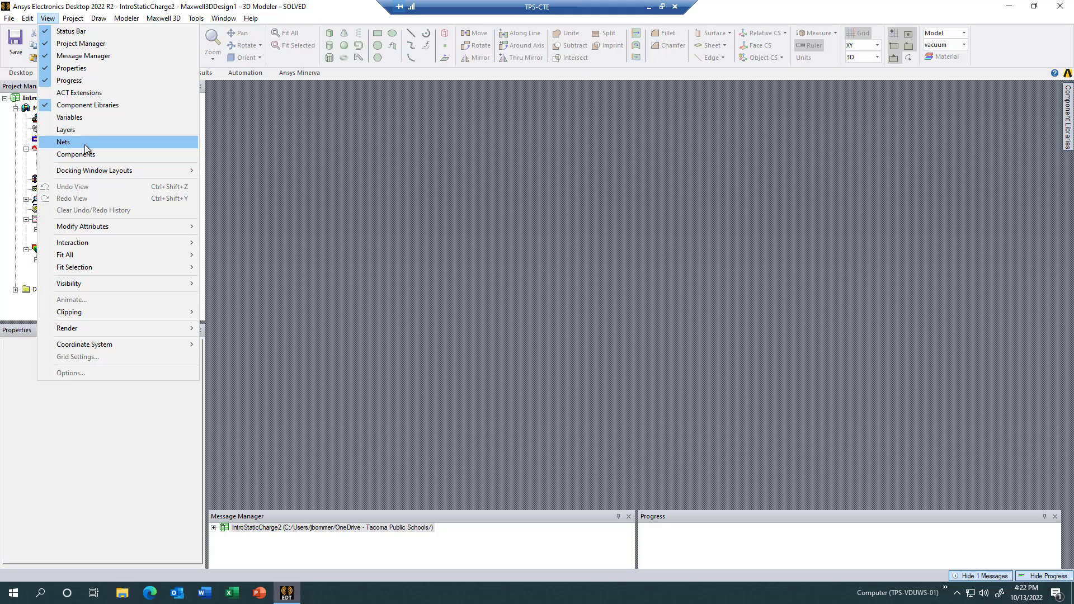
left_click(19, 181)
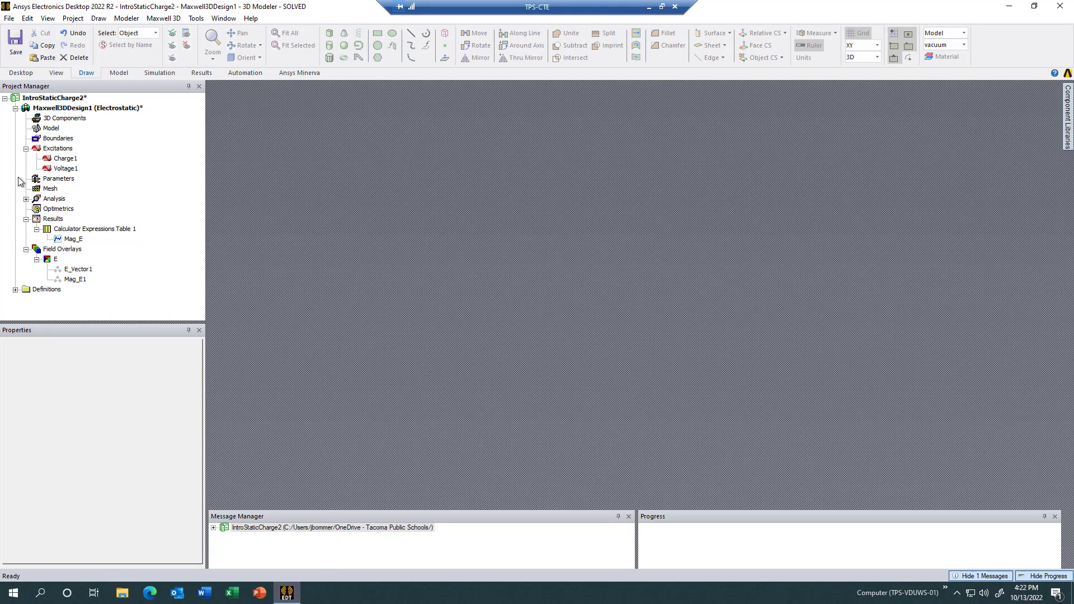
double_click(48, 110)
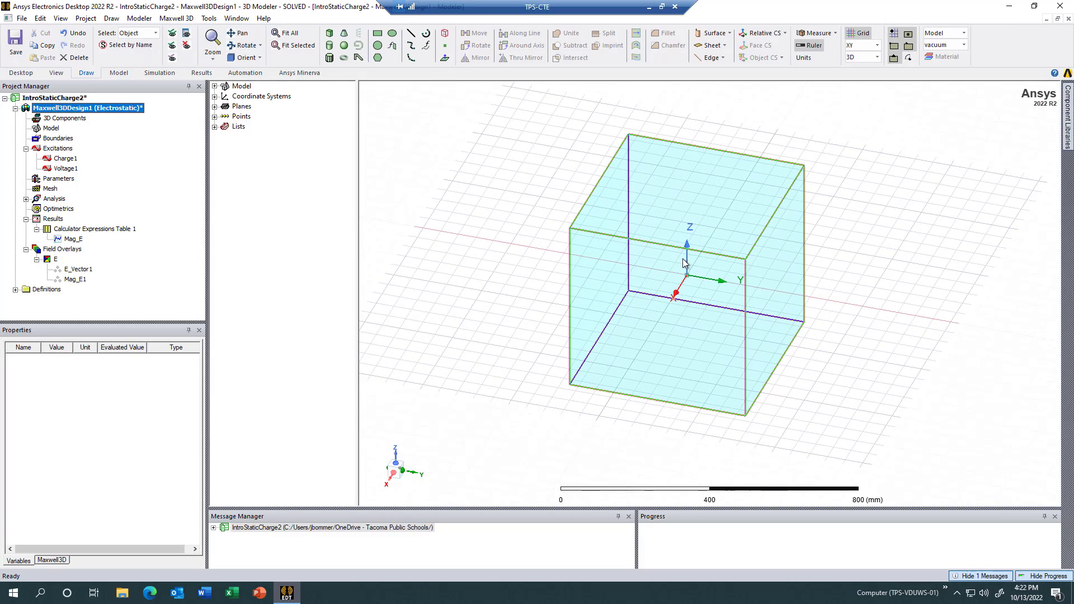
scroll(703, 338, "up", 3)
left_click_drag(702, 338, 692, 309, "alt")
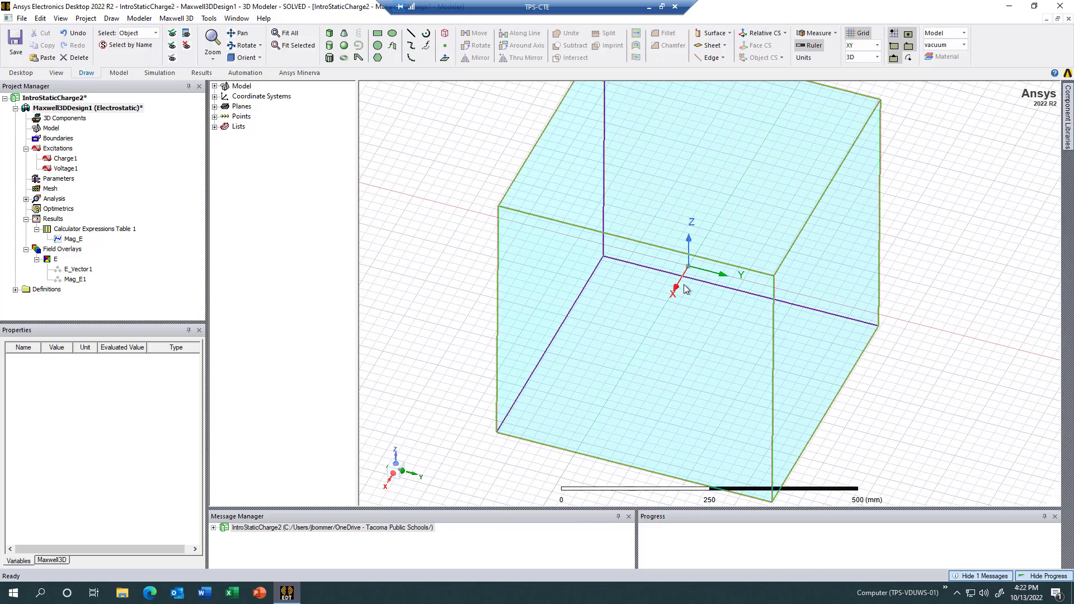
scroll(580, 395, "down", 3)
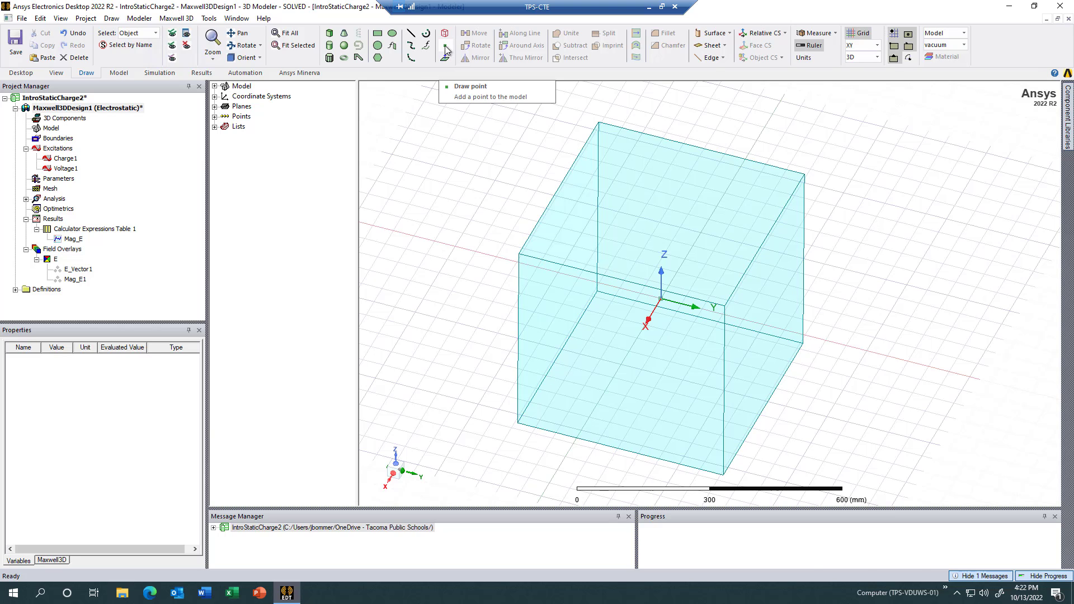
left_click(444, 46)
scroll(636, 224, "down", 3)
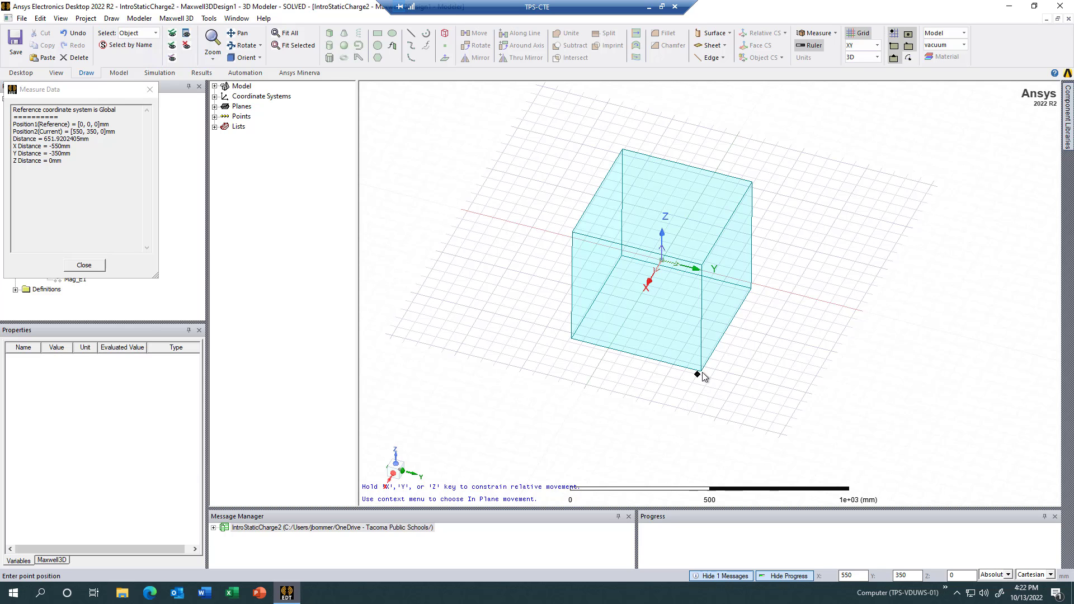
scroll(702, 369, "up", 4)
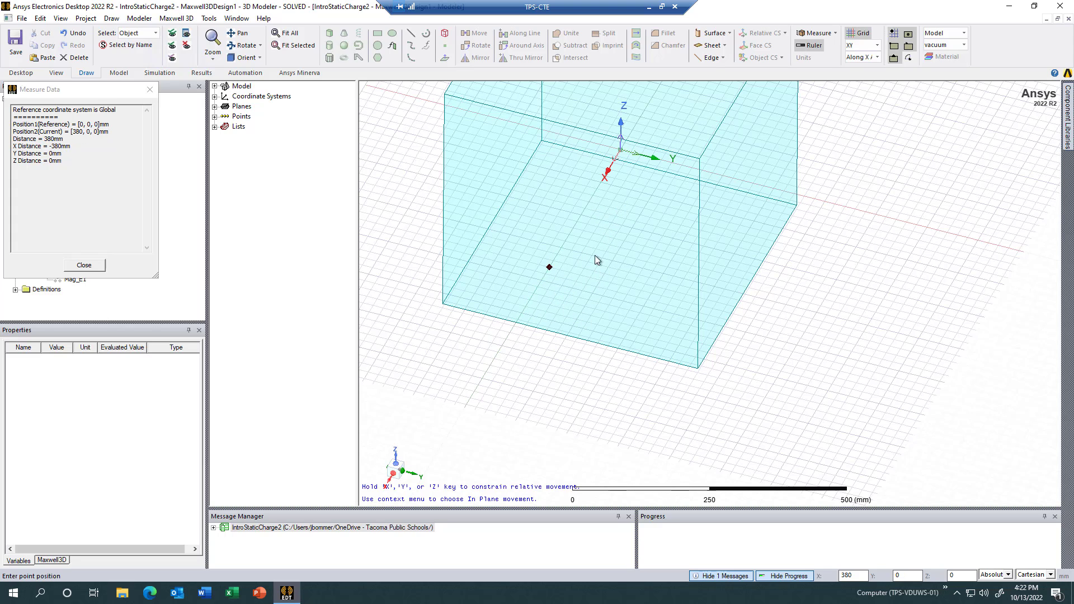
scroll(616, 241, "down", 1)
scroll(616, 241, "down", 1)
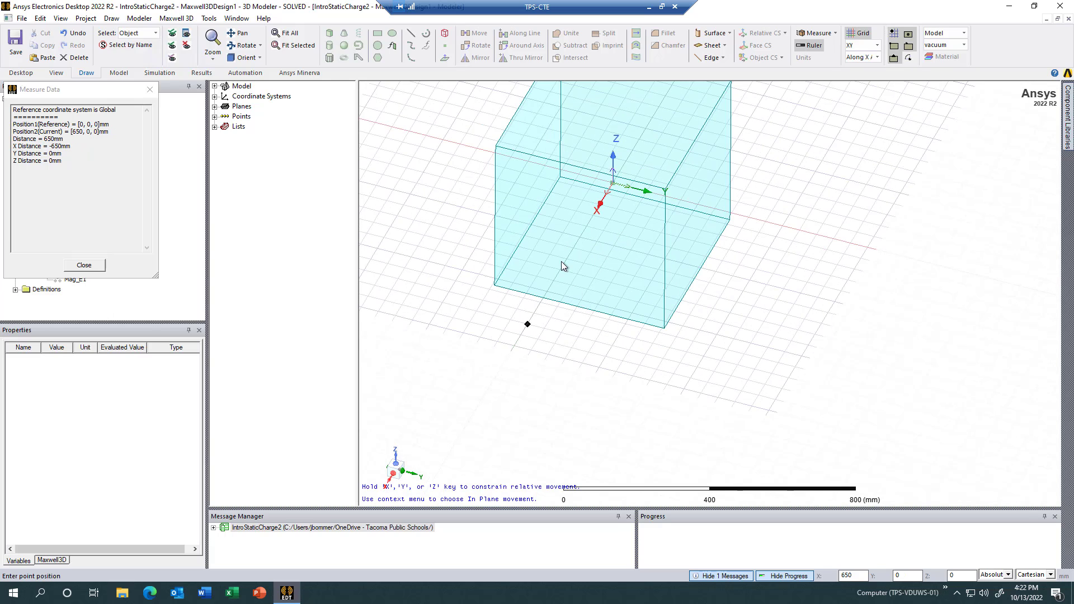
key("x")
key("Escape")
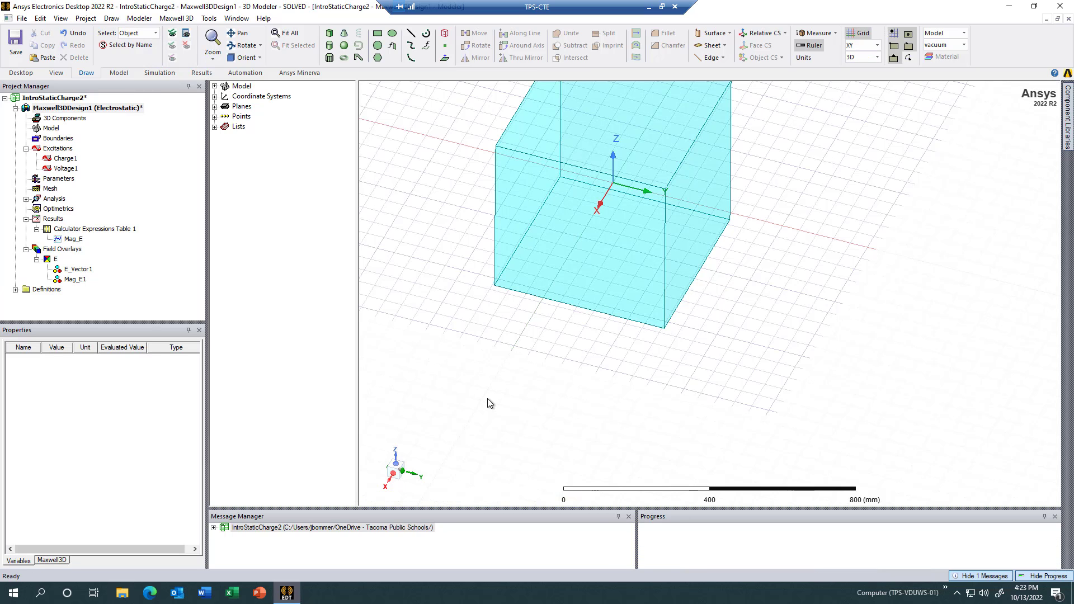
Step: Expand the model's points and examine the position properties of Point1 and Point2 and Point2's location relative to the box
left_click(214, 117)
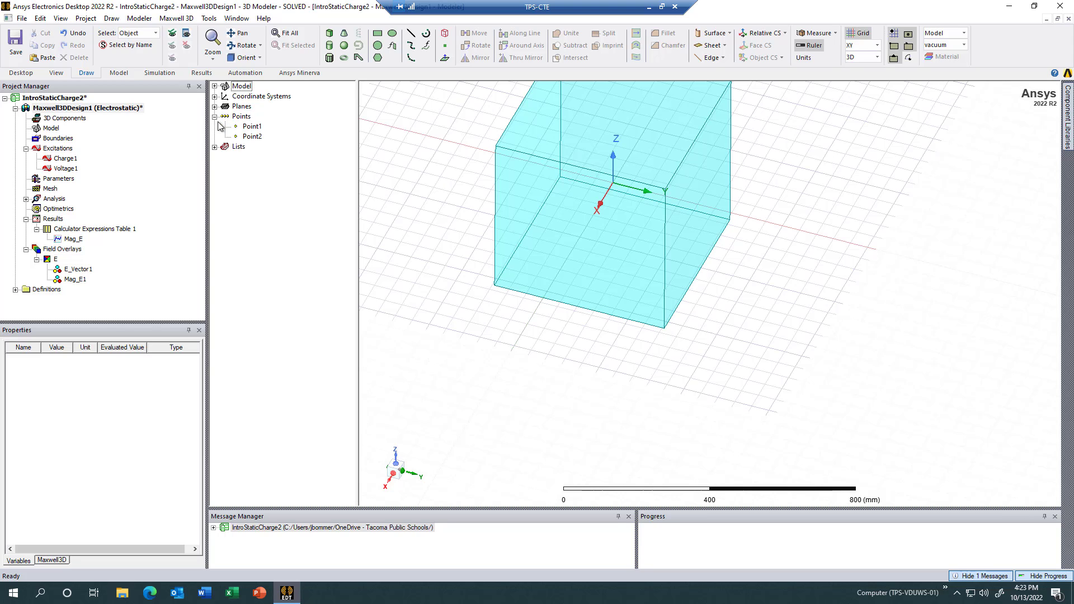
left_click(249, 128)
right_click(247, 129)
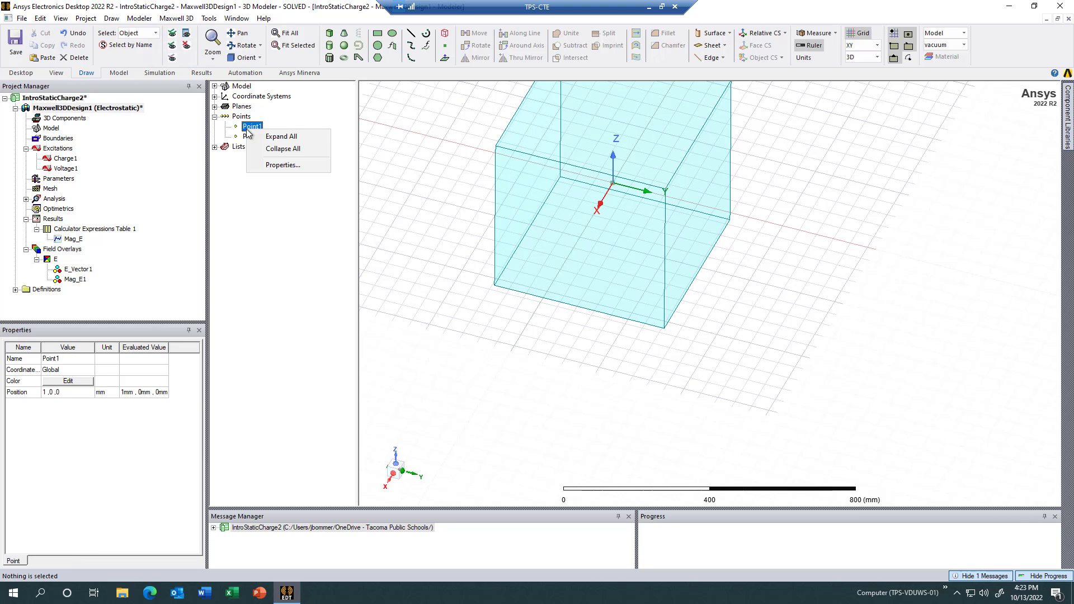
left_click(242, 139)
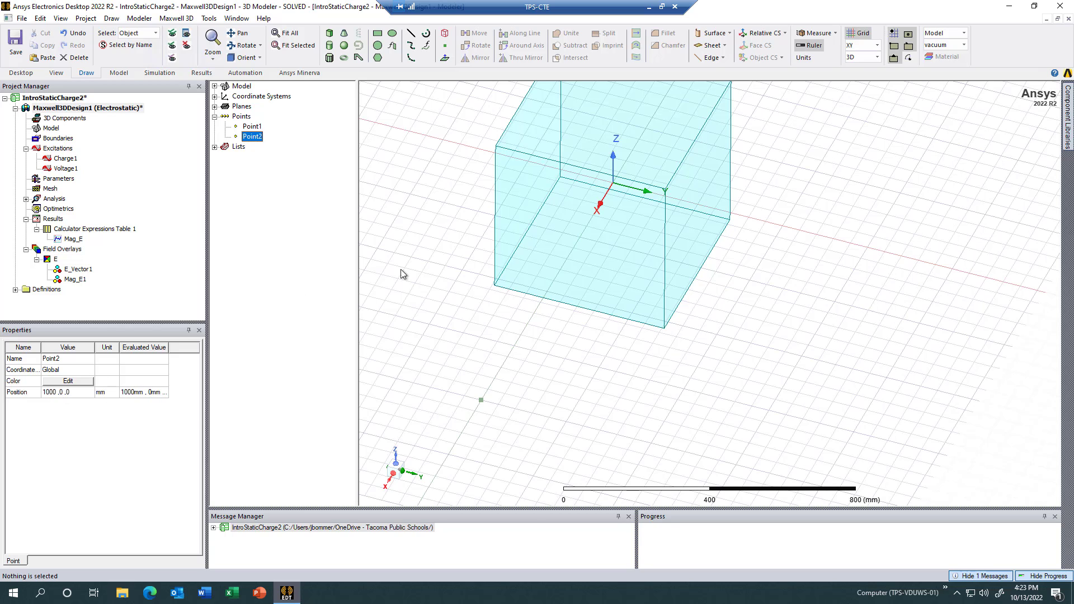
left_click(413, 232)
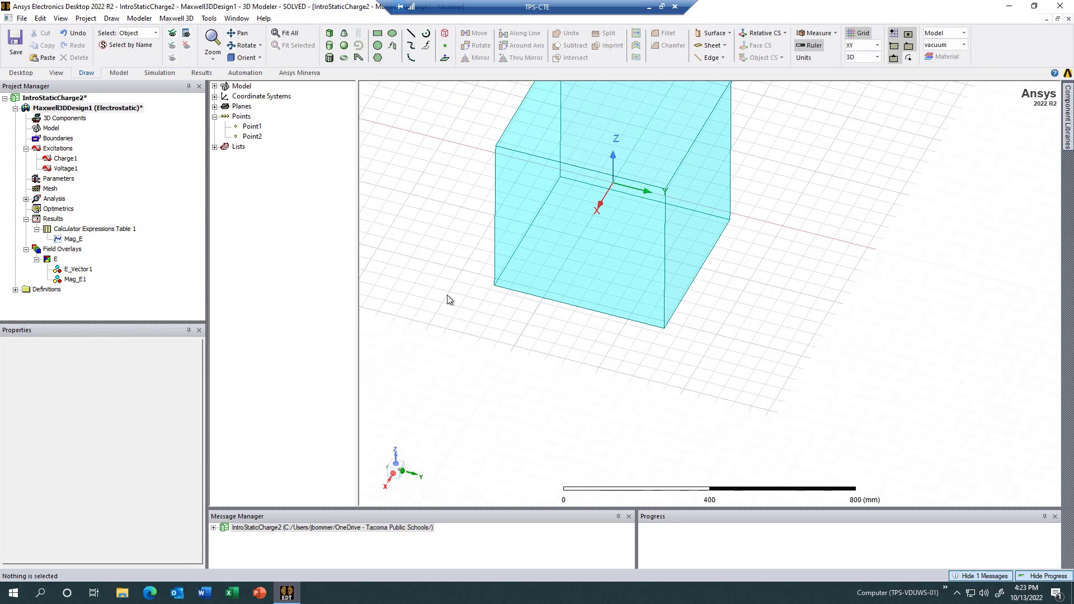
left_click(253, 136)
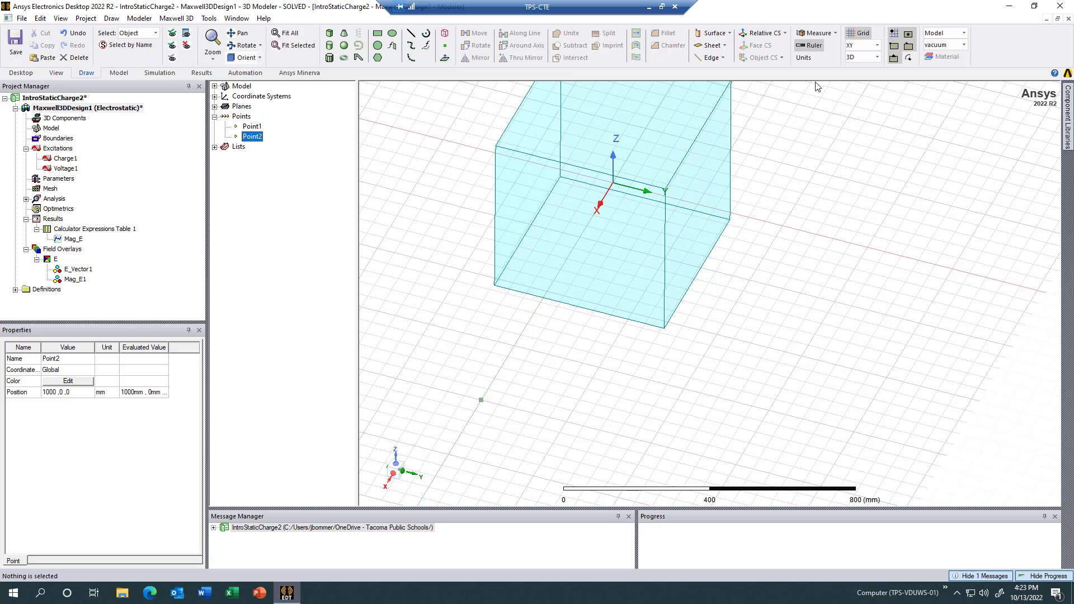
Step: Open Calculator Expressions Table 1 and update its report
double_click(66, 230)
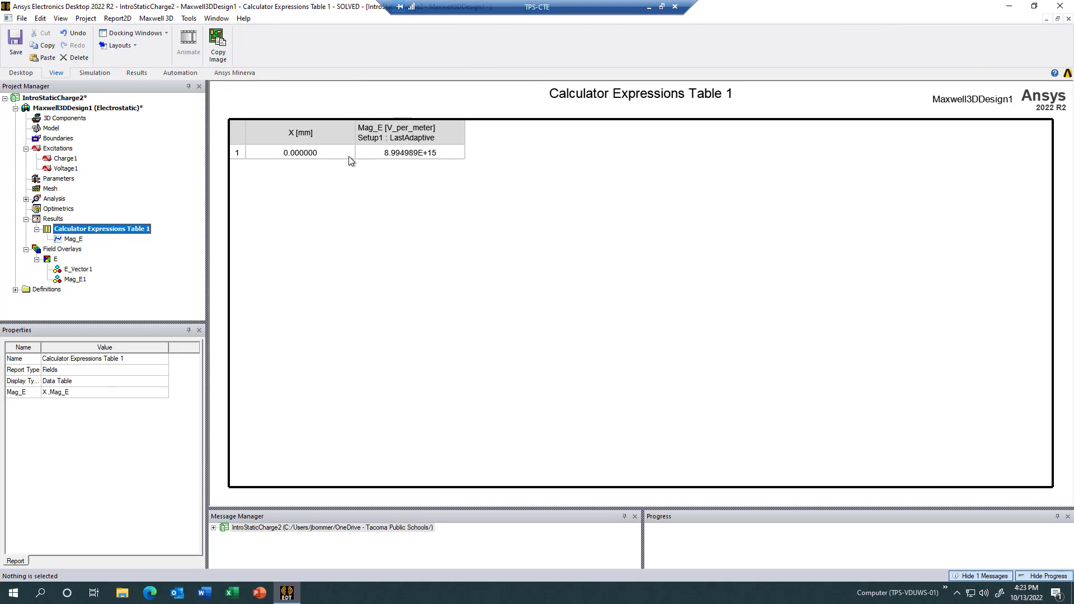
right_click(389, 176)
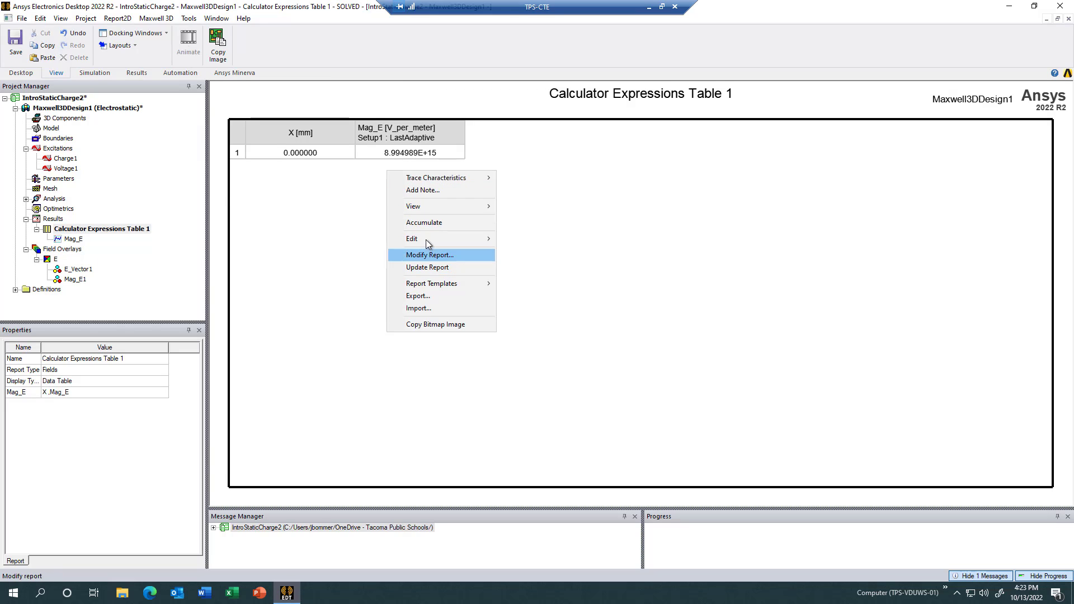
left_click(434, 268)
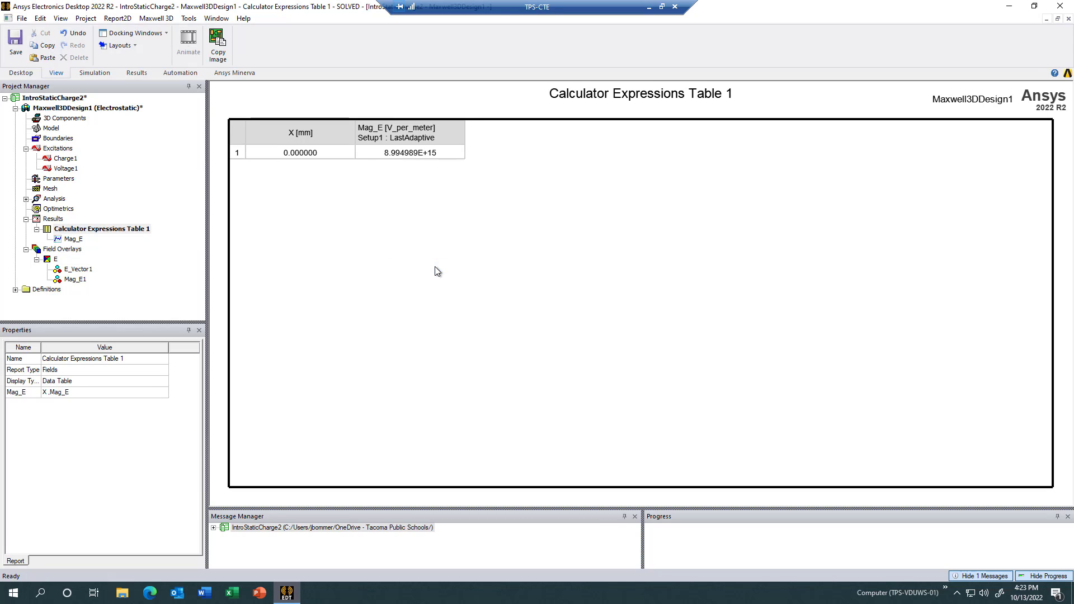
right_click(437, 272)
left_click(473, 364)
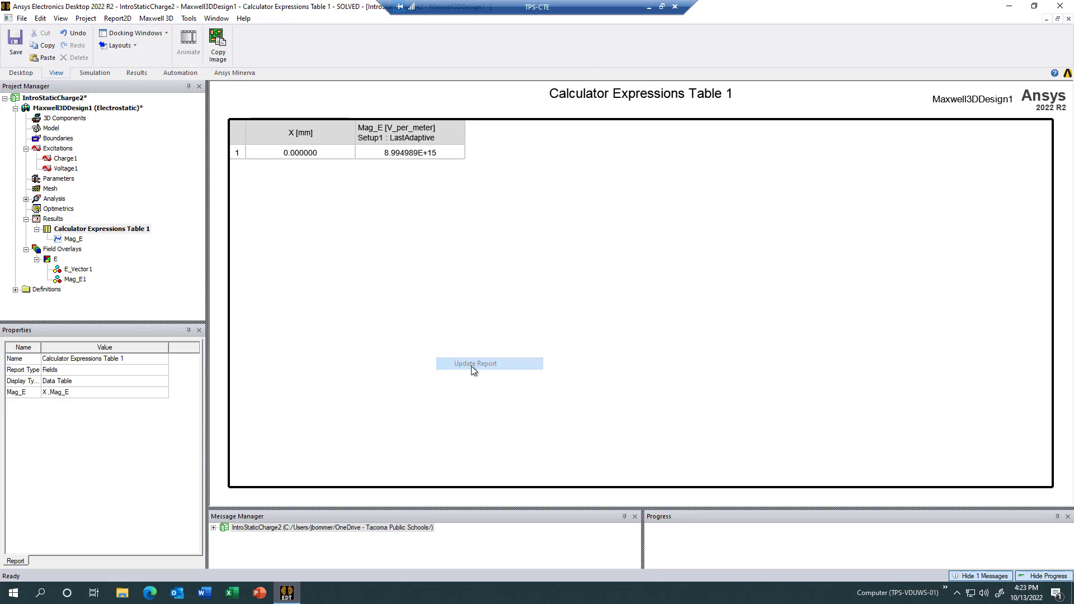
left_click(640, 205)
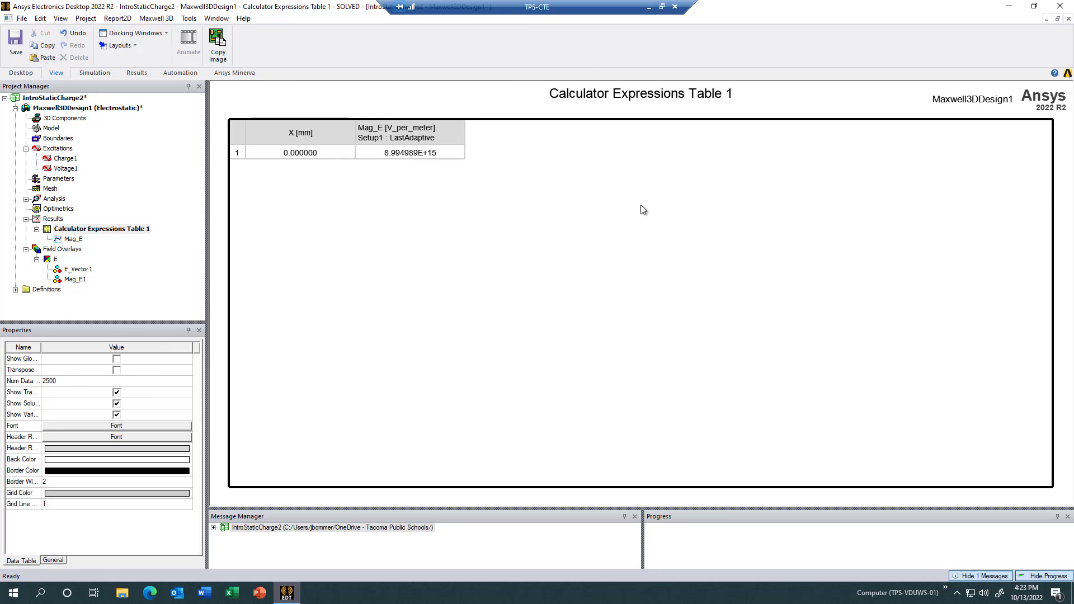
Step: Restore the maximized windows to floating size and offset the results table and modeler windows so both are accessible
left_click(1058, 19)
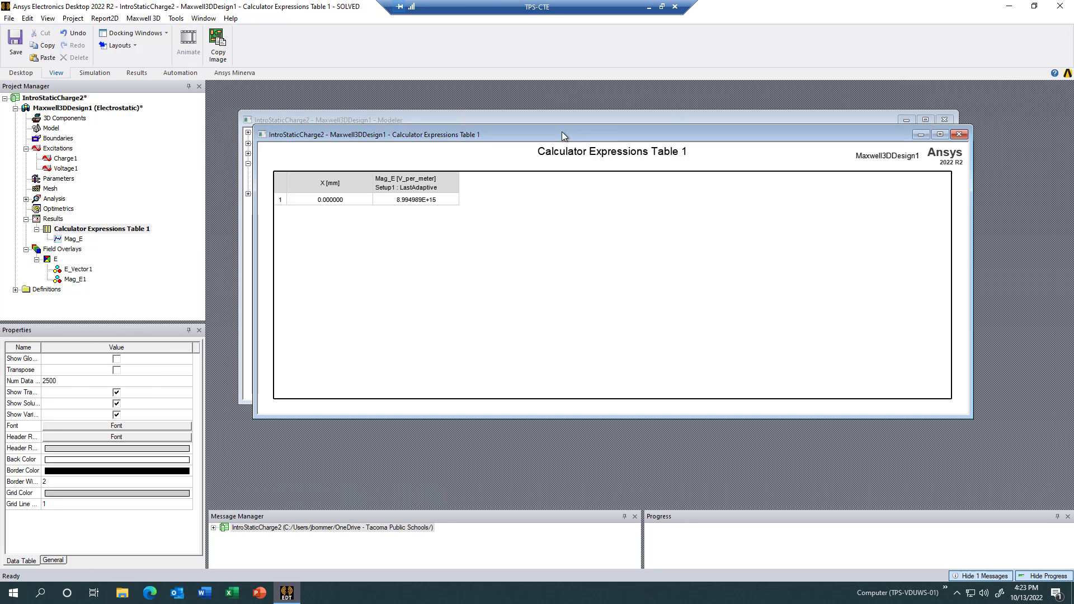
left_click_drag(561, 132, 630, 156)
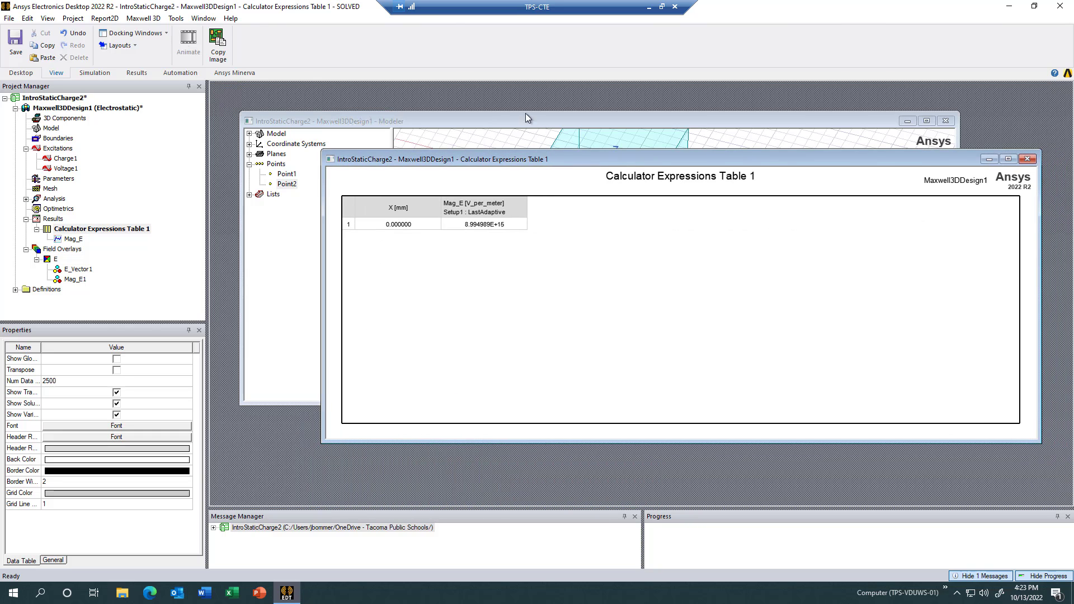
left_click_drag(525, 118, 496, 90)
Step: Modify Calculator Expressions Table 1 by adding a Mag_E trace for the Point2 geometry, and bring the table forward
right_click(75, 231)
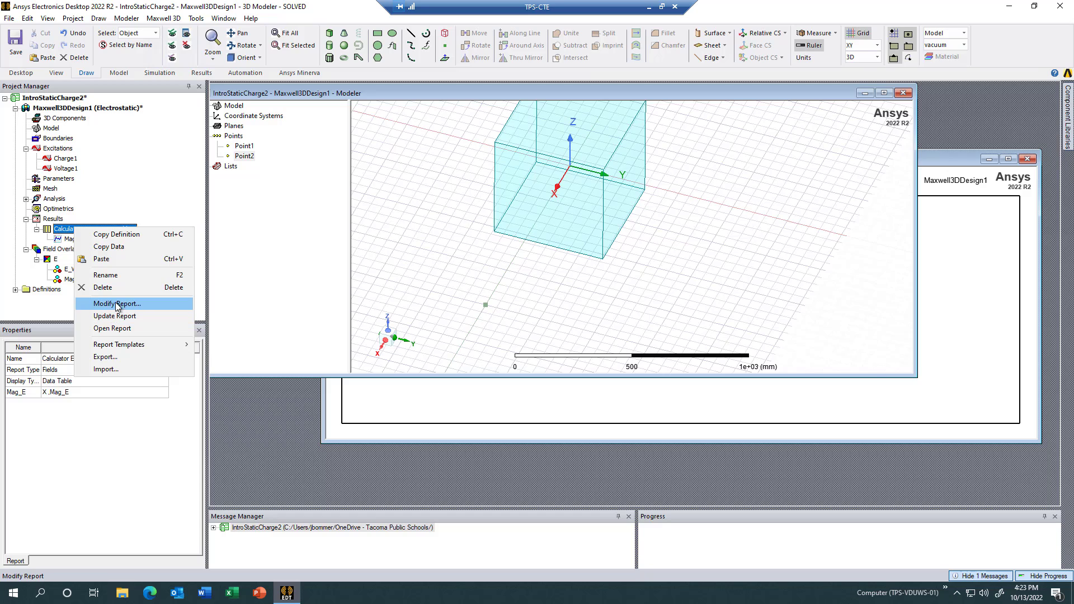
left_click(115, 303)
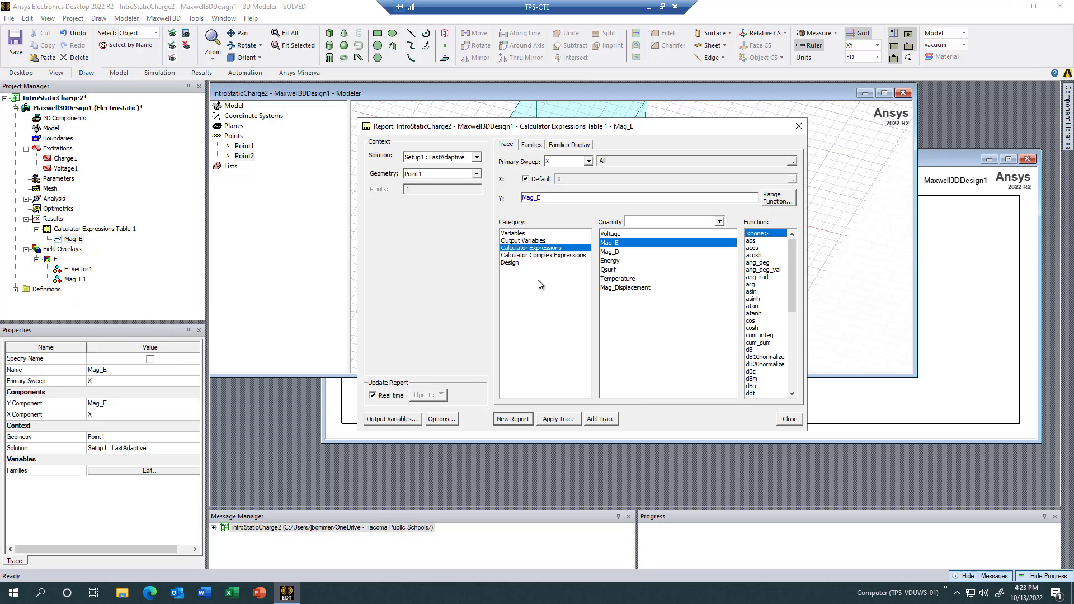
left_click(440, 173)
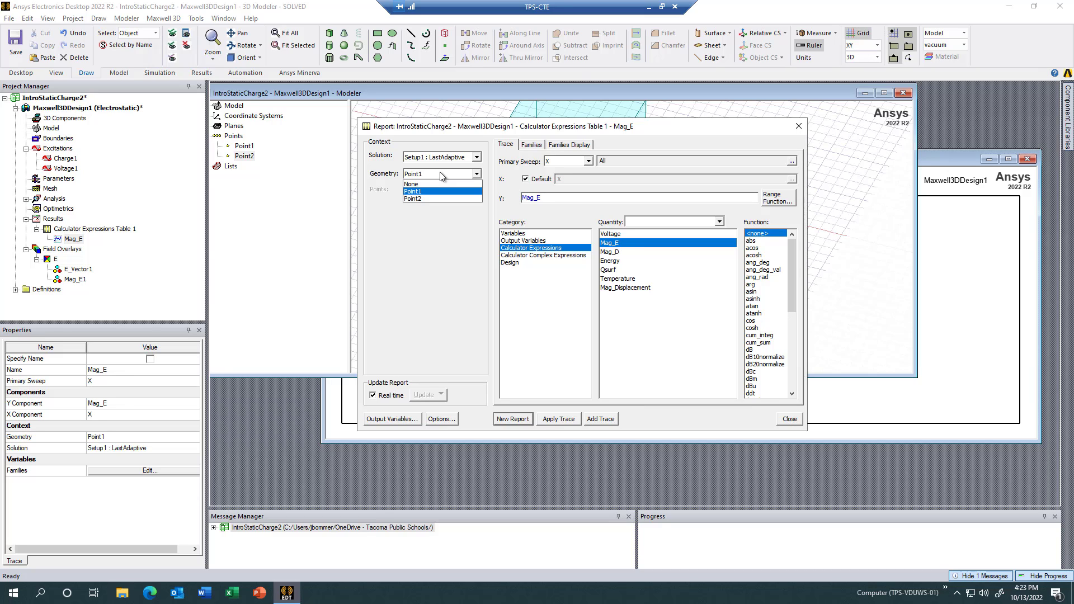
left_click(434, 198)
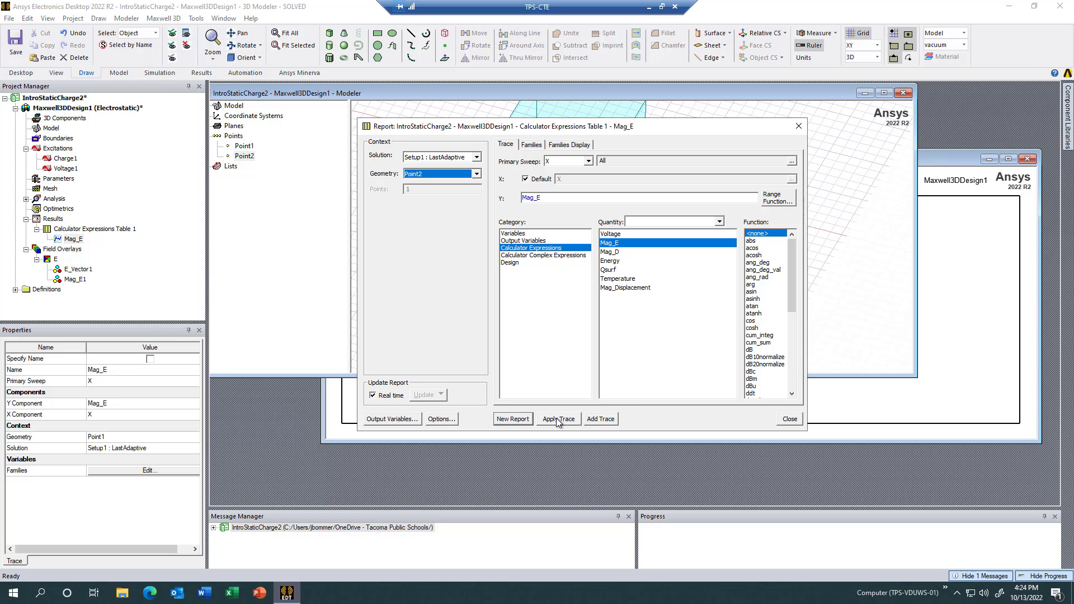
left_click(600, 420)
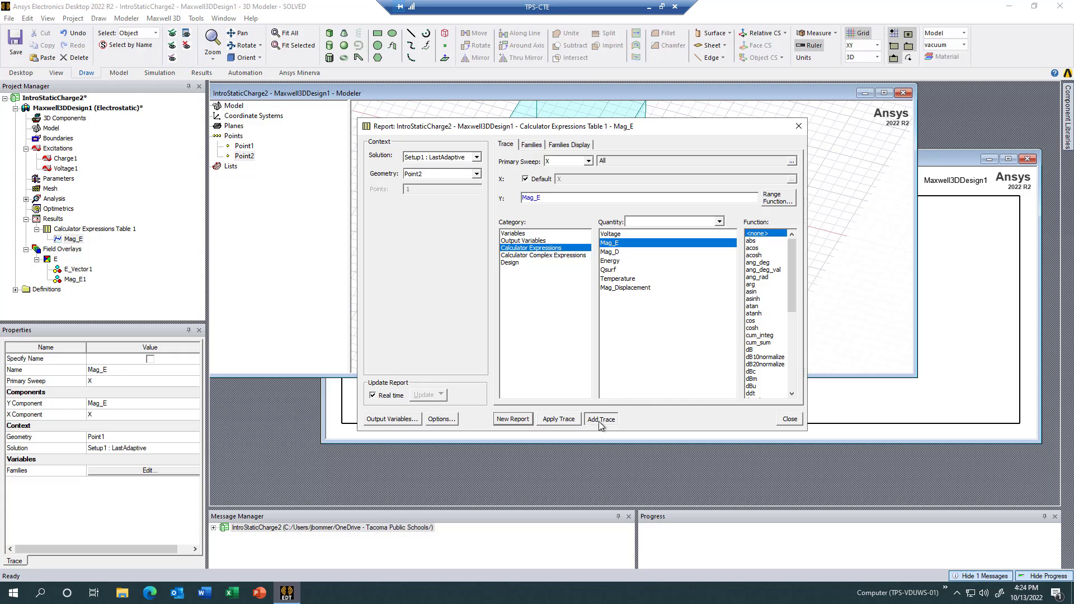
left_click(790, 419)
left_click(492, 437)
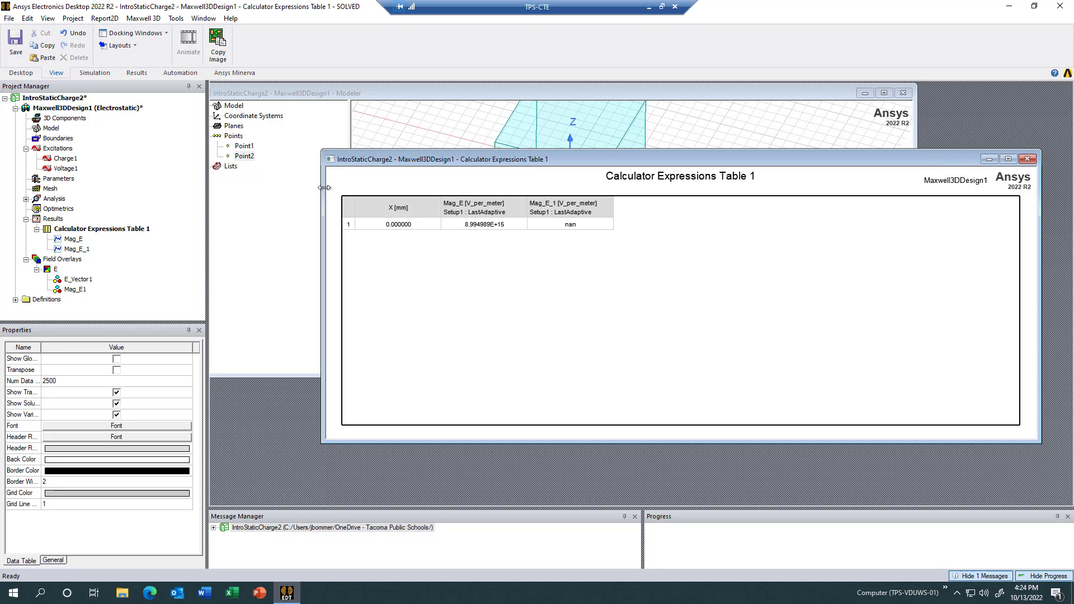
Step: Narrow the results table window, move it clear of the model, and examine Point2's location relative to the box
left_click_drag(327, 190, 532, 217)
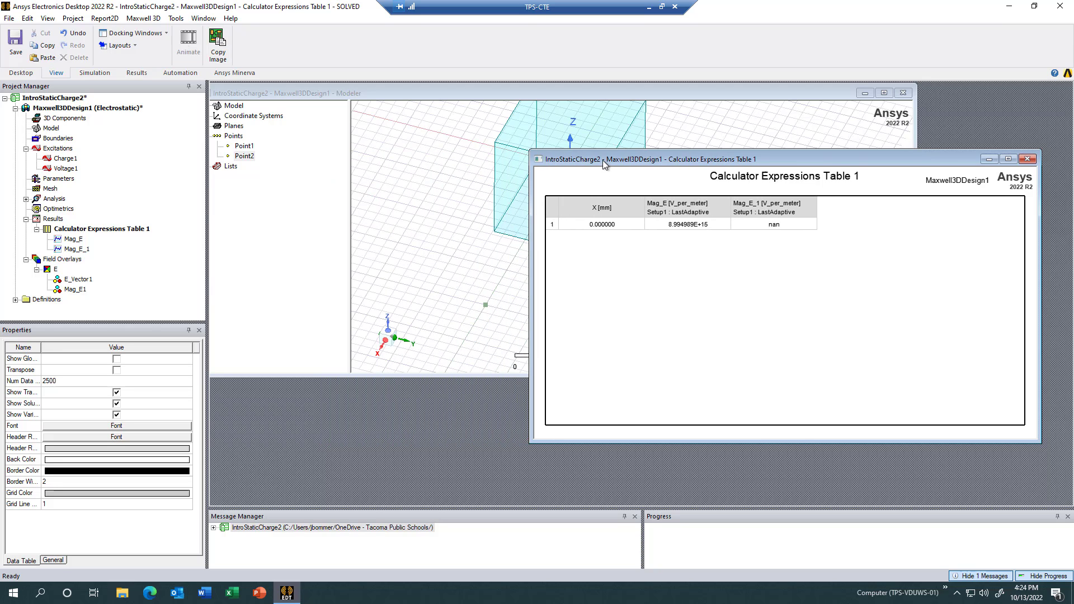
left_click_drag(602, 160, 662, 292)
mouse_move(545, 291)
left_mouse_down("alt")
mouse_move(576, 268)
mouse_move(511, 243)
mouse_move(540, 221)
left_mouse_up("alt")
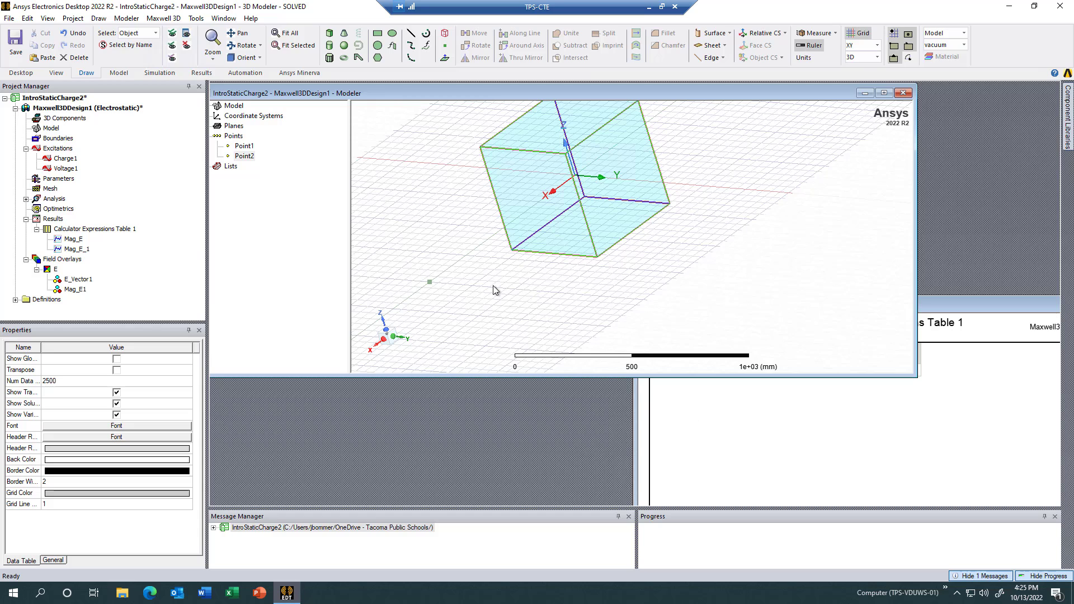
left_click(822, 425)
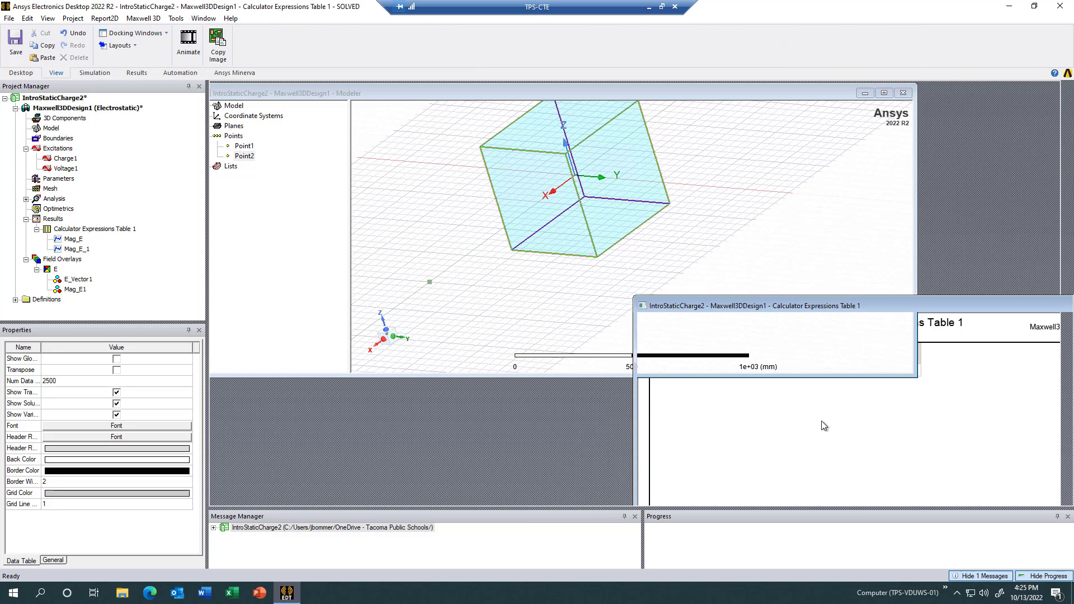
left_click(579, 196)
left_click_drag(579, 195, 578, 210, "alt")
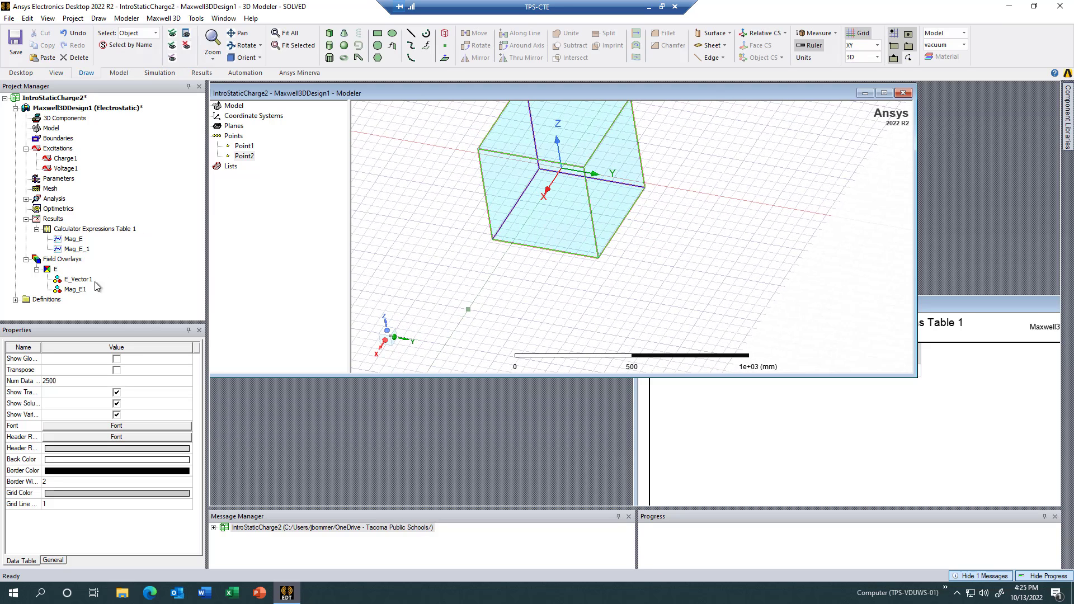
Step: Display the E_Vector1 field overlay and examine the vectors inside the box
left_click(77, 279)
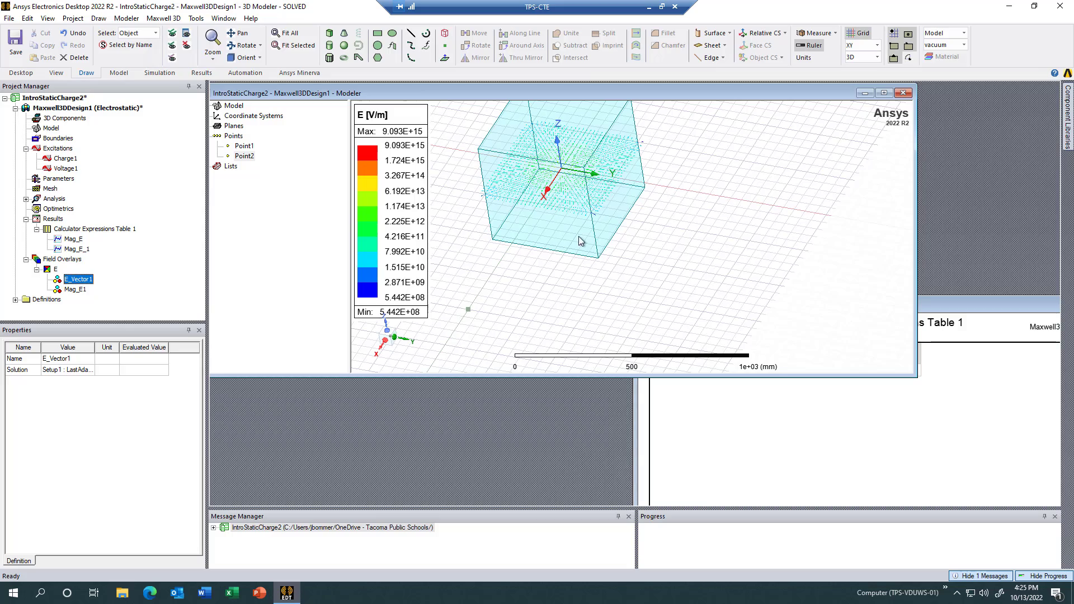
mouse_move(578, 236)
left_mouse_down("alt")
mouse_move(595, 310)
mouse_move(543, 179)
mouse_move(597, 246)
mouse_move(582, 235)
left_mouse_up("alt")
scroll(544, 179, "up", 4)
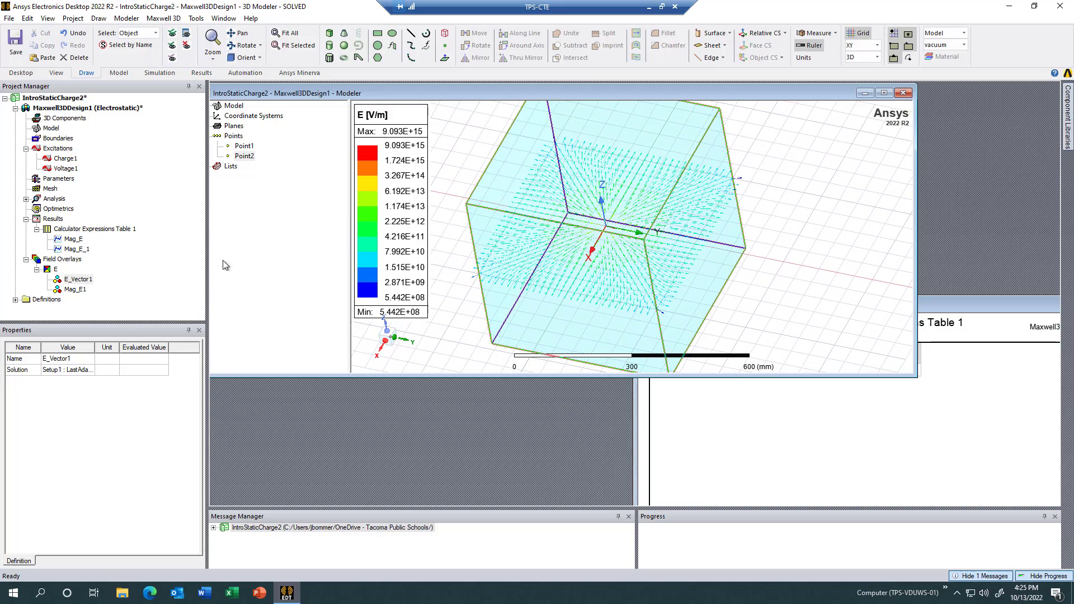
Step: Display the Mag_E1 field overlay and examine its extent within the box relative to Point2
left_click(82, 290)
left_click_drag(635, 240, 656, 254, "alt")
scroll(649, 255, "down", 2)
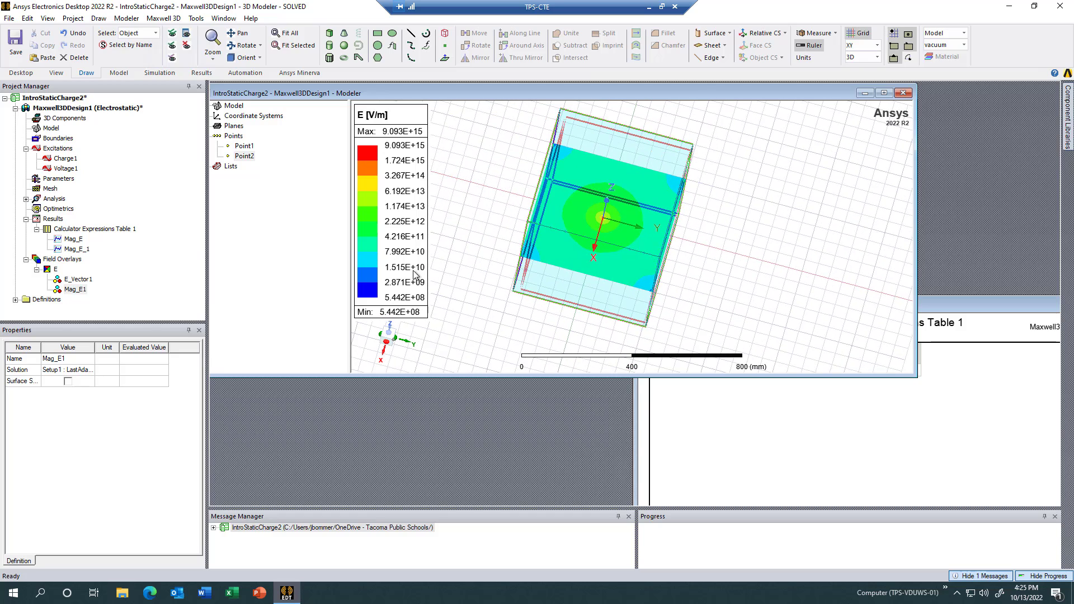
scroll(686, 267, "down", 4)
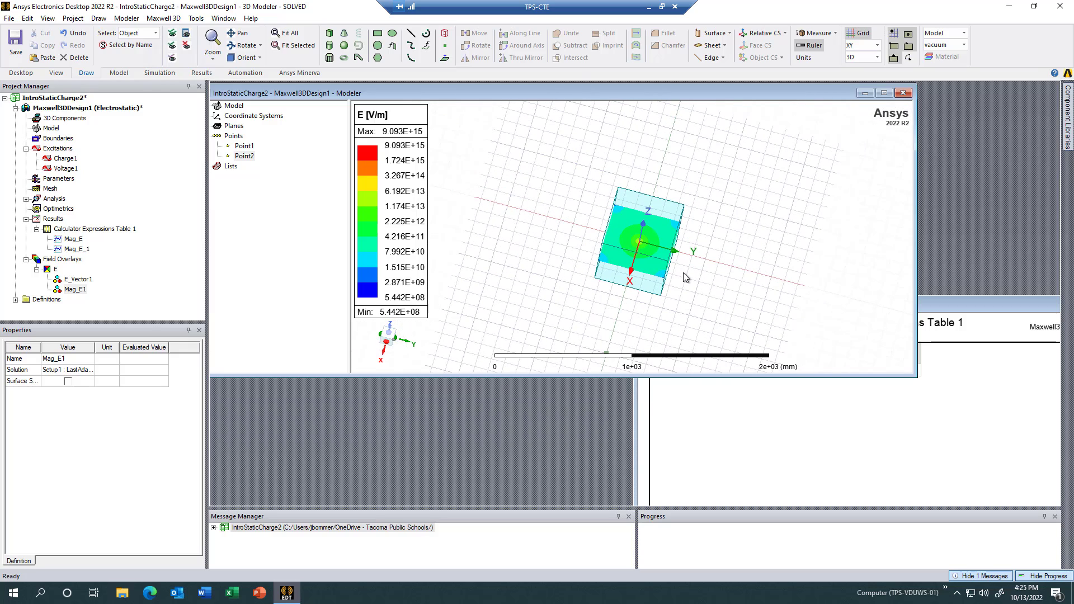
left_click_drag(690, 281, 649, 261, "alt")
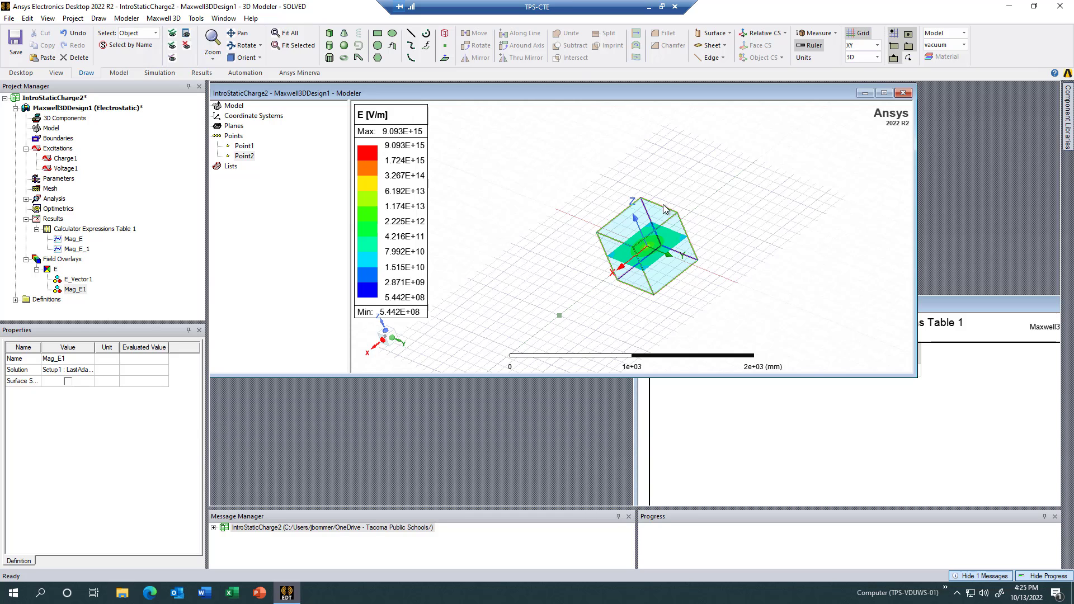
left_click_drag(736, 221, 741, 247, "alt")
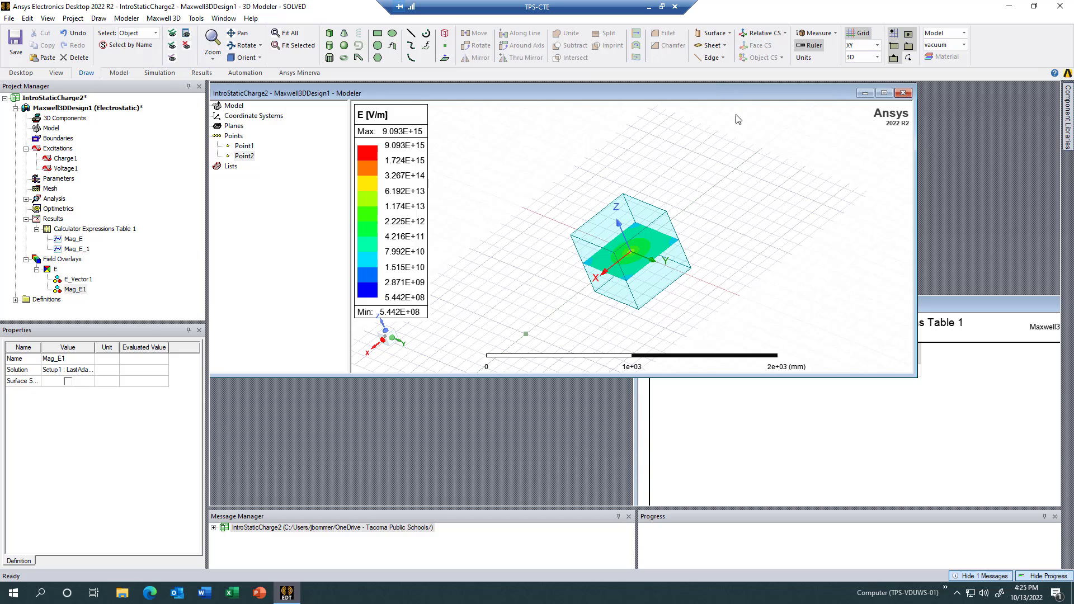
Step: Maximize the modeler window and examine the Mag_E1 plot and Point2 from several viewing angles
left_click(884, 94)
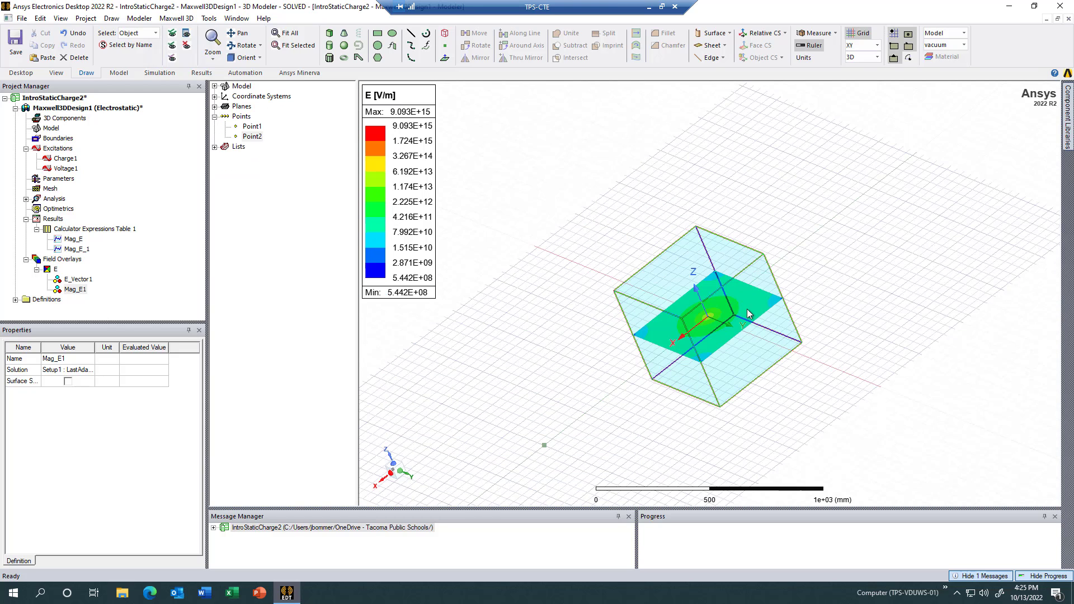
scroll(581, 386, "down", 1)
scroll(750, 419, "up", 3)
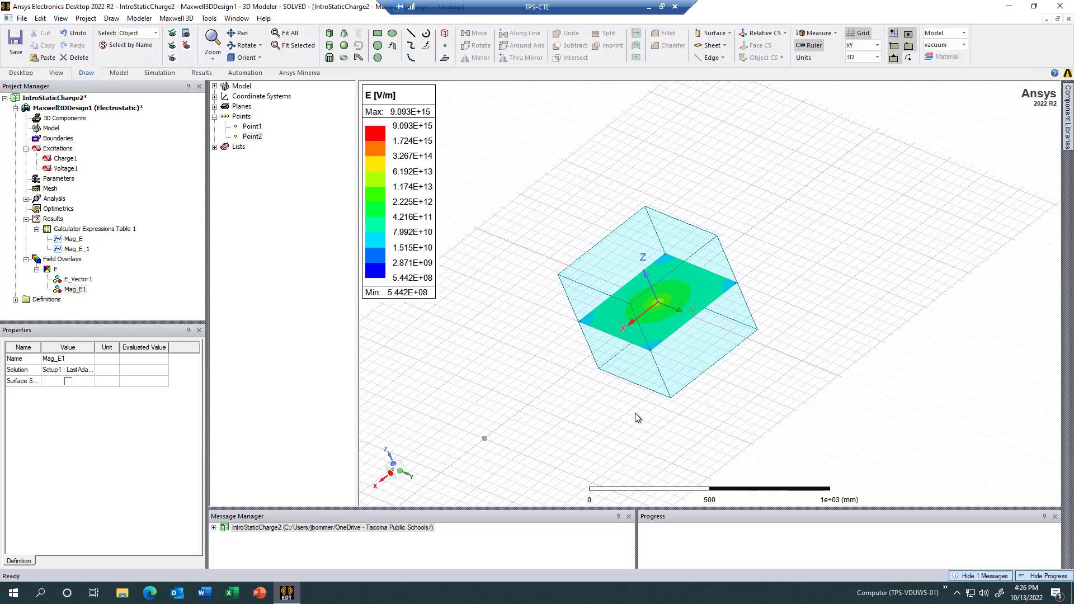
middle_click_drag(644, 416, 608, 359)
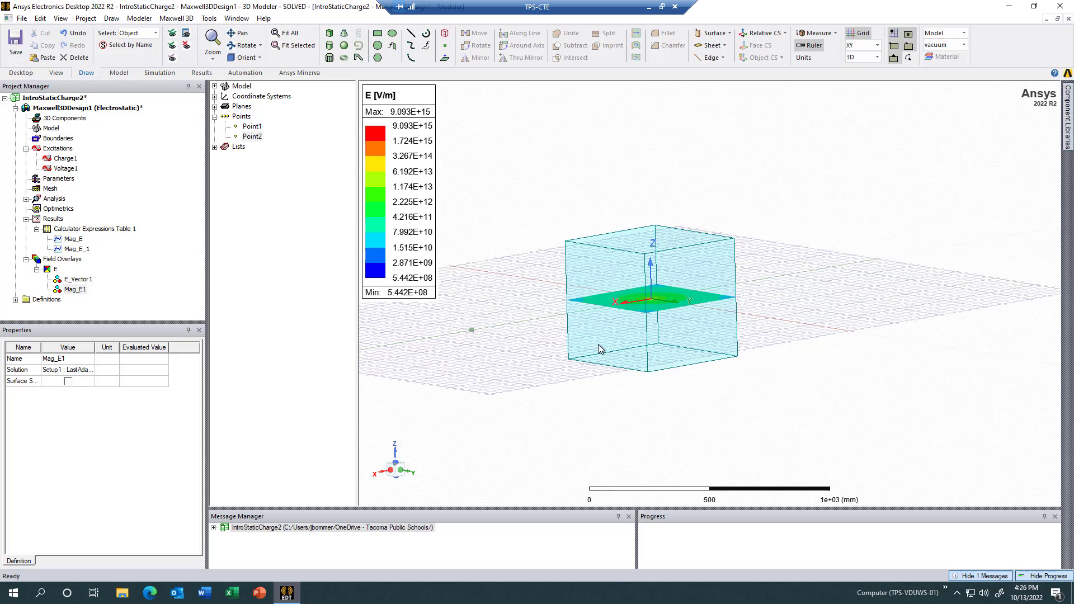
middle_click_drag(601, 350, 690, 411)
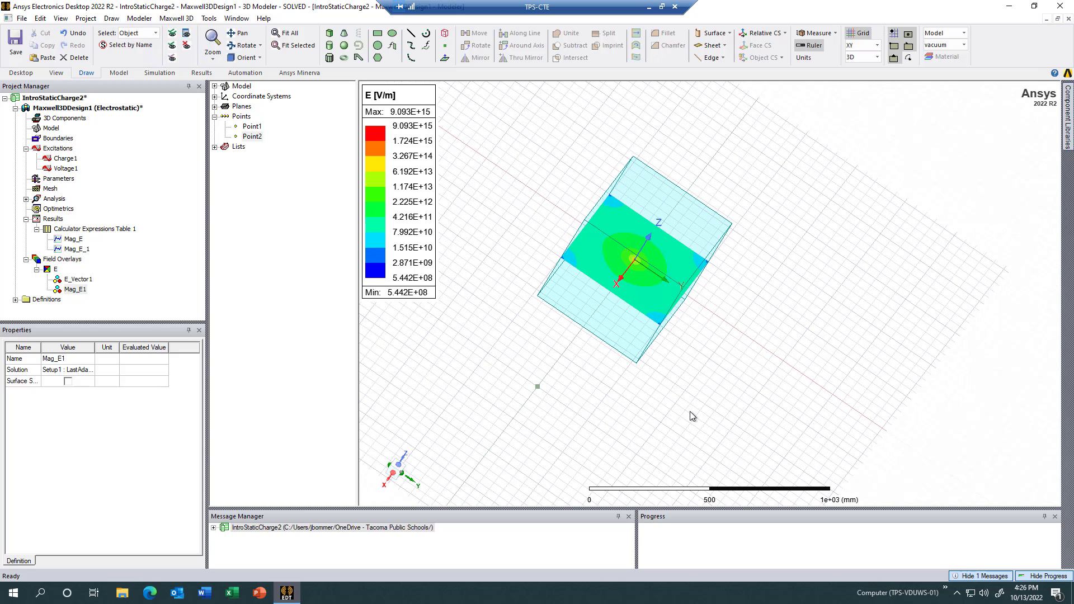
middle_click_drag(610, 421, 544, 389)
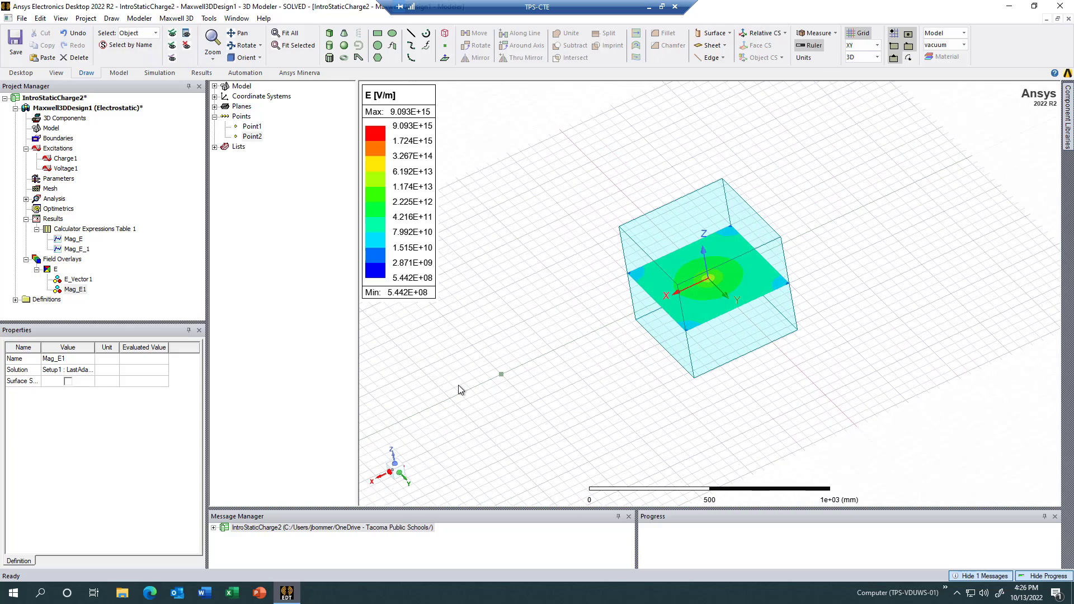
Step: Set the XSize of Box1 to 1000 mm in its CreateBox command properties
left_click(214, 85)
left_click(225, 97)
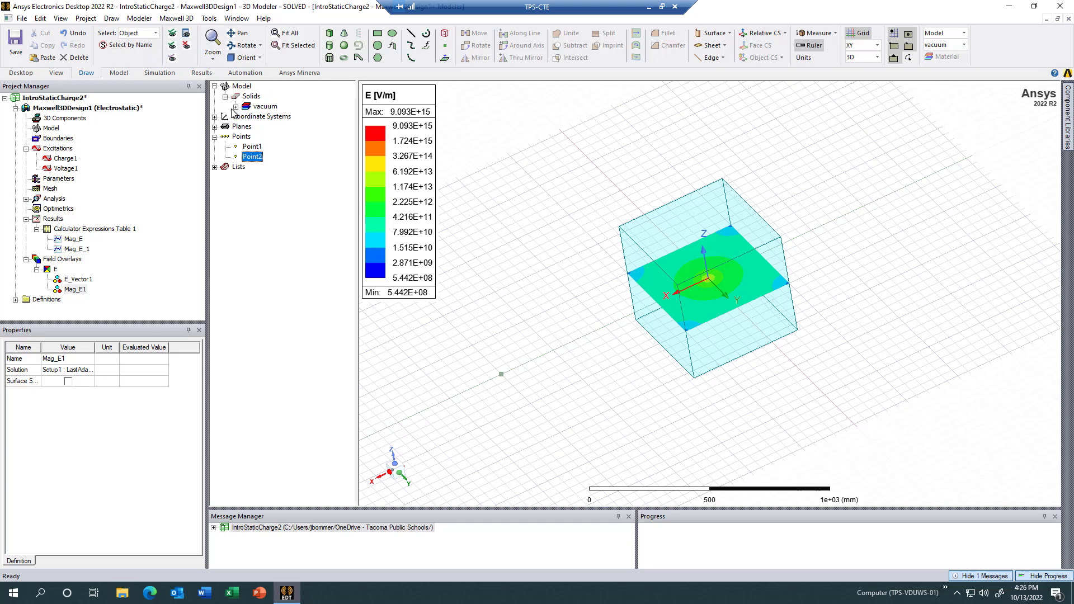
left_click(235, 106)
left_click(251, 116)
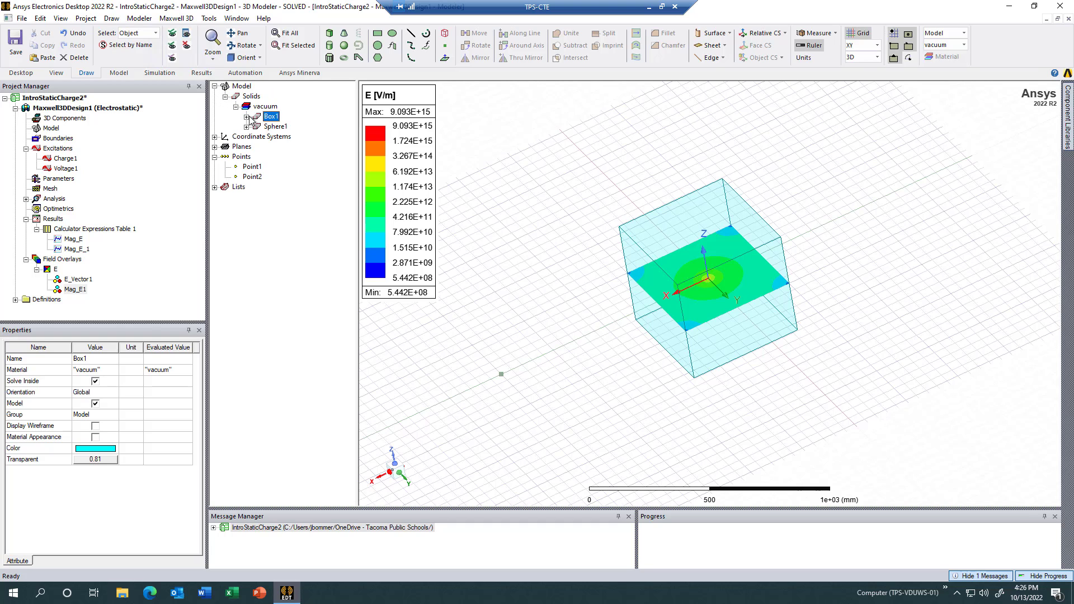
left_click(246, 116)
left_click(289, 126)
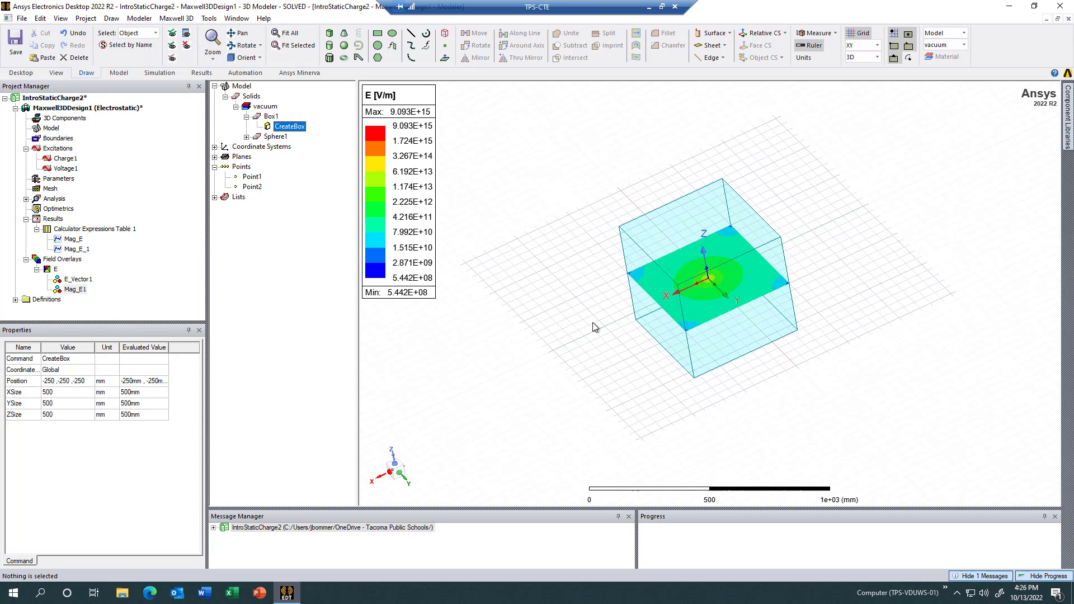
left_click(67, 393)
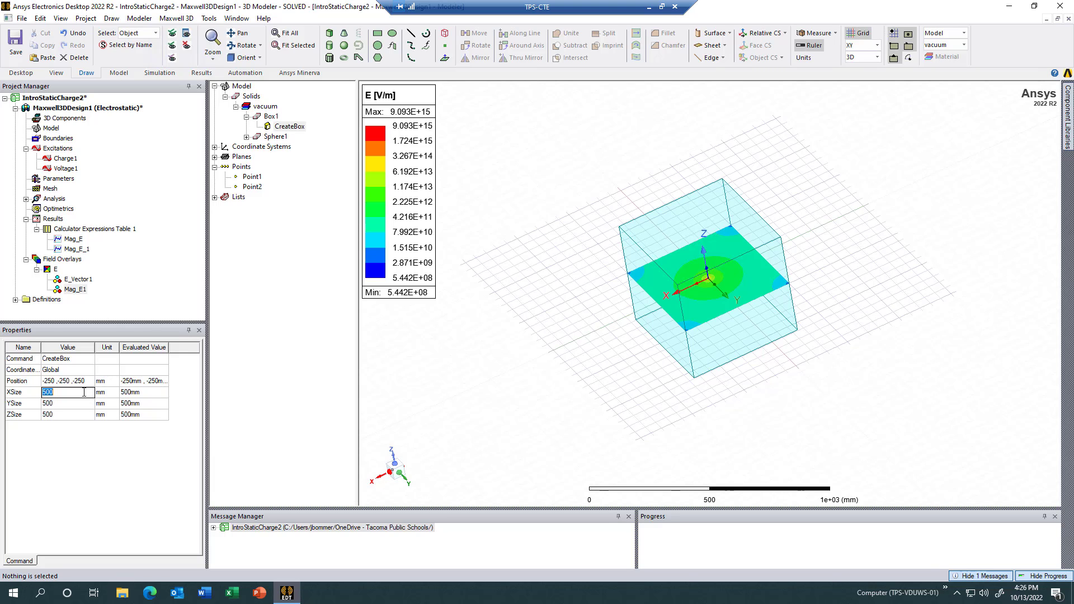
type("10")
key("Tab")
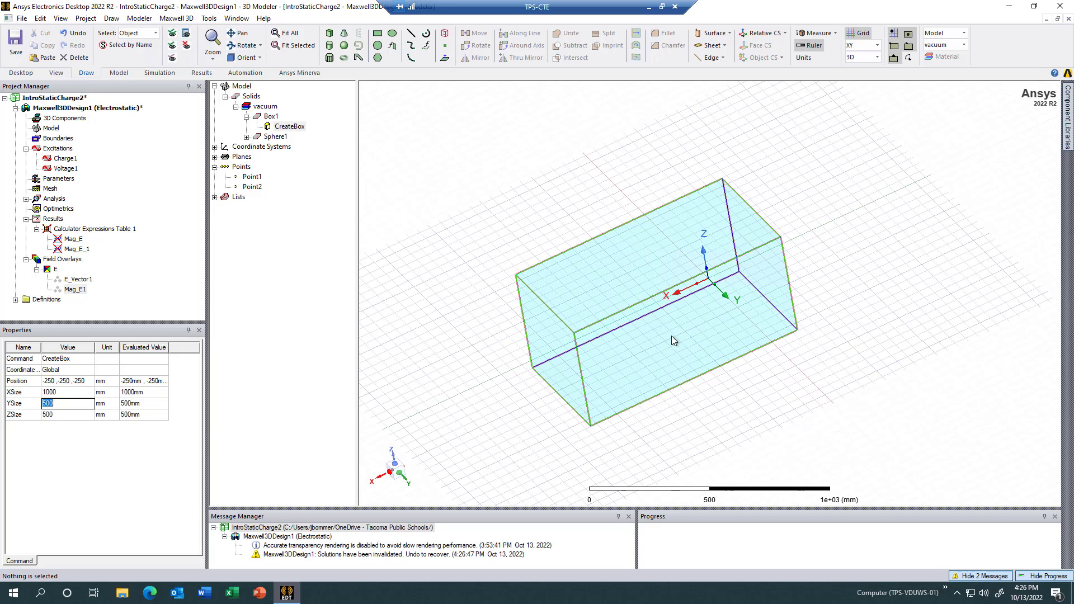
Step: Highlight Point2 and examine its location relative to the end face of the lengthened box
scroll(604, 364, "up", 4)
left_click_drag(612, 369, 604, 323, "alt")
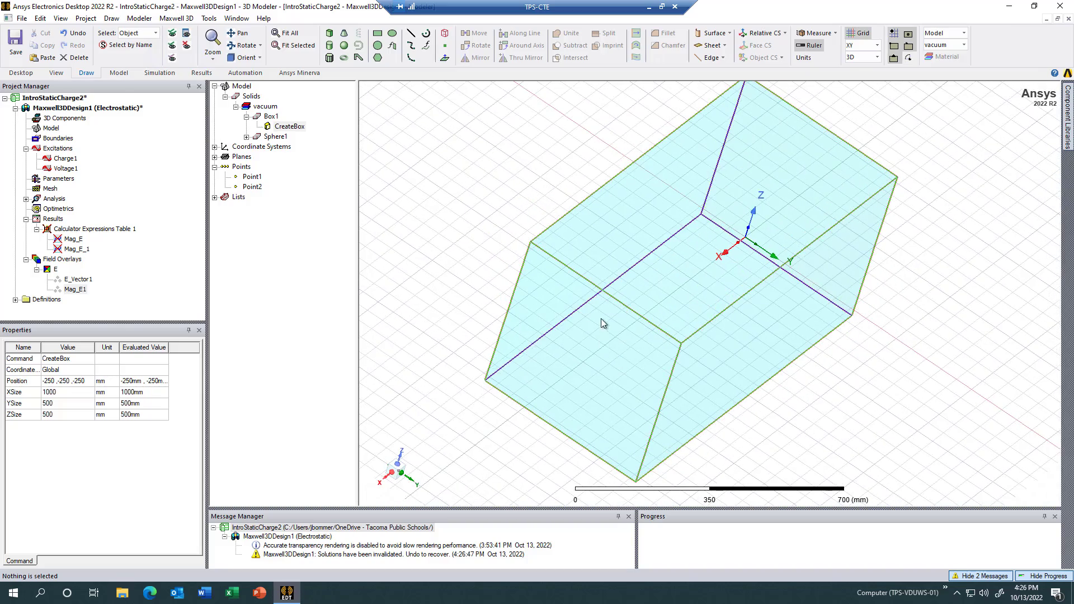
left_click(252, 187)
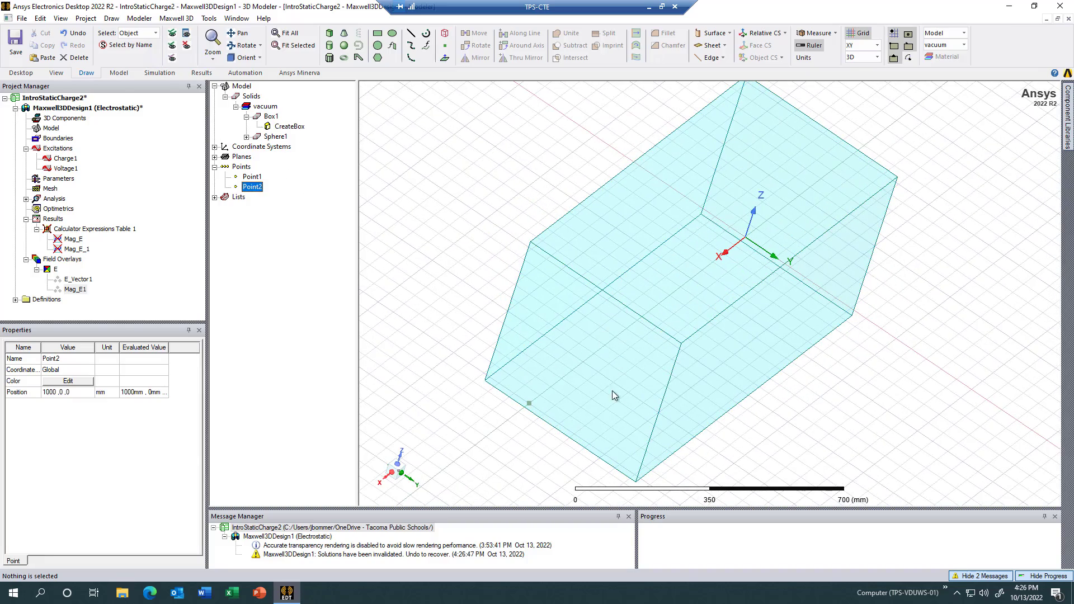
left_click_drag(613, 395, 732, 373, "alt")
scroll(732, 372, "down", 4)
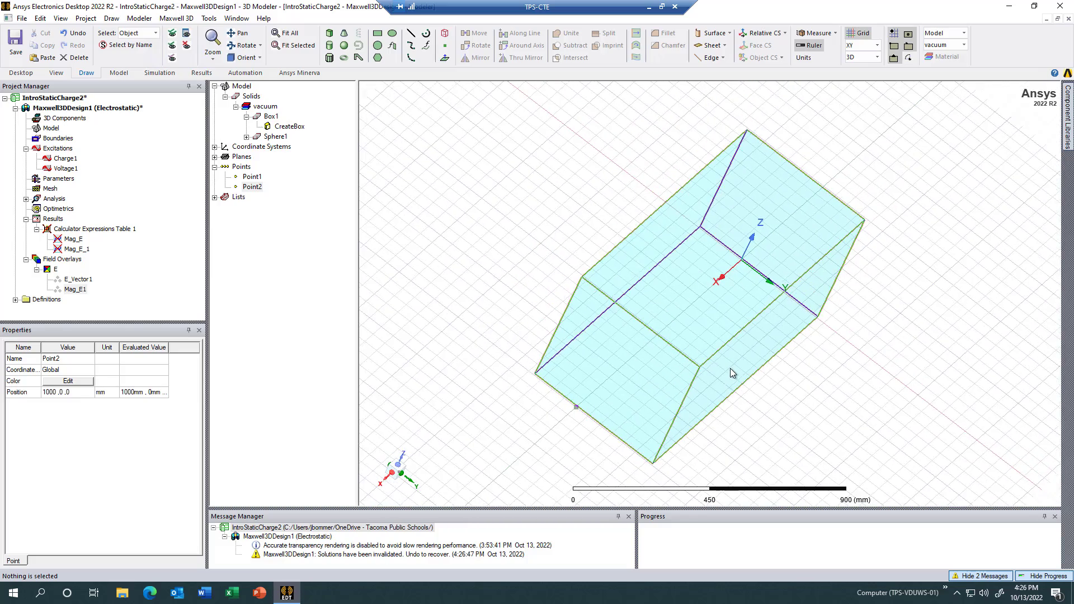
middle_click_drag(782, 362, 764, 280)
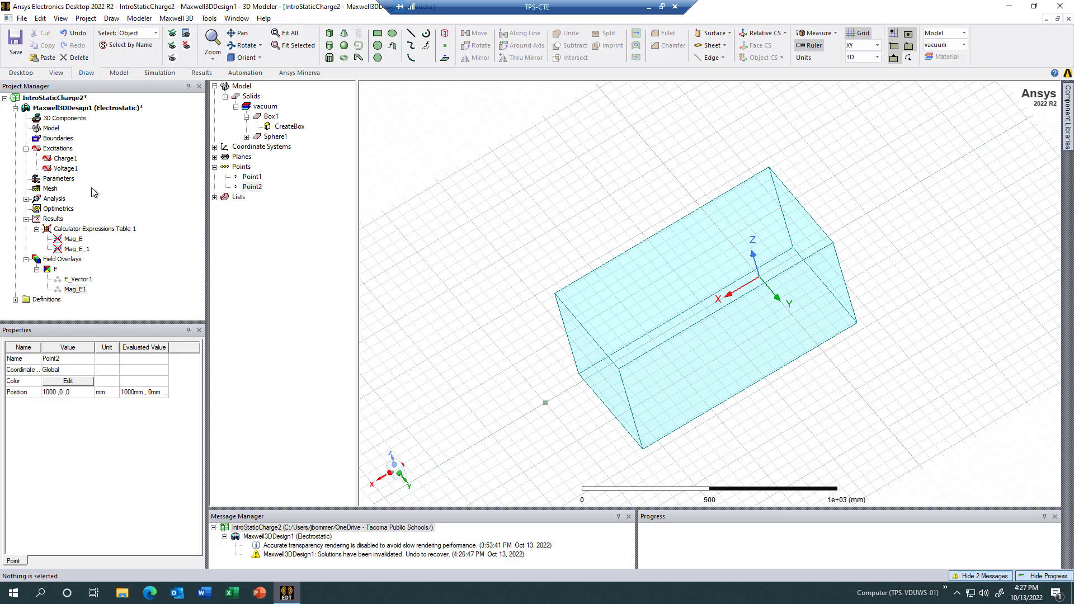
Step: Set the XSize of Box1 to 1250 mm in its CreateBox command properties
left_click(278, 128)
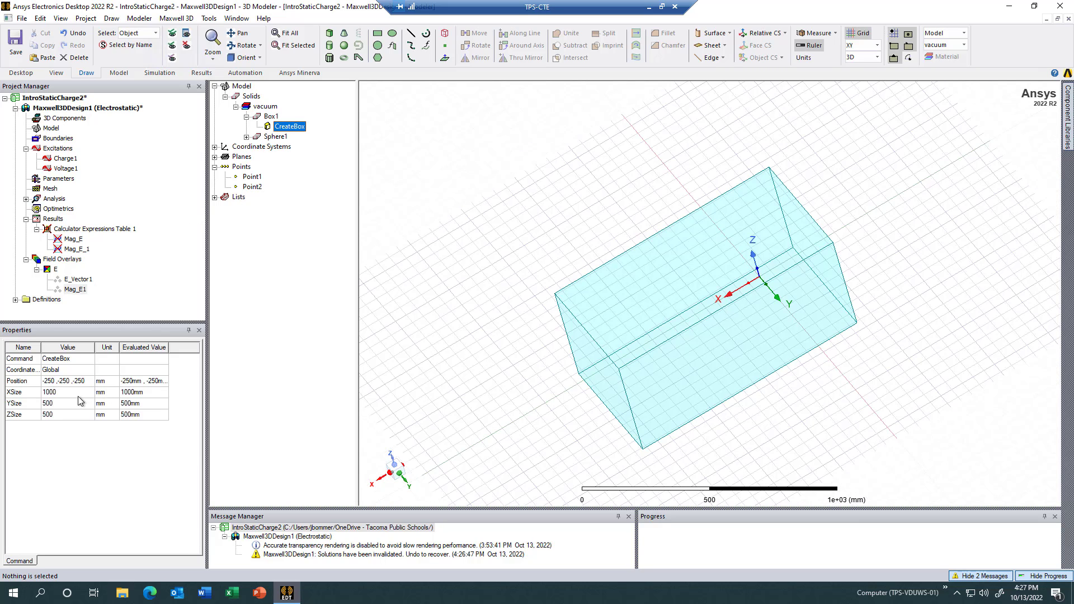
left_click(68, 392)
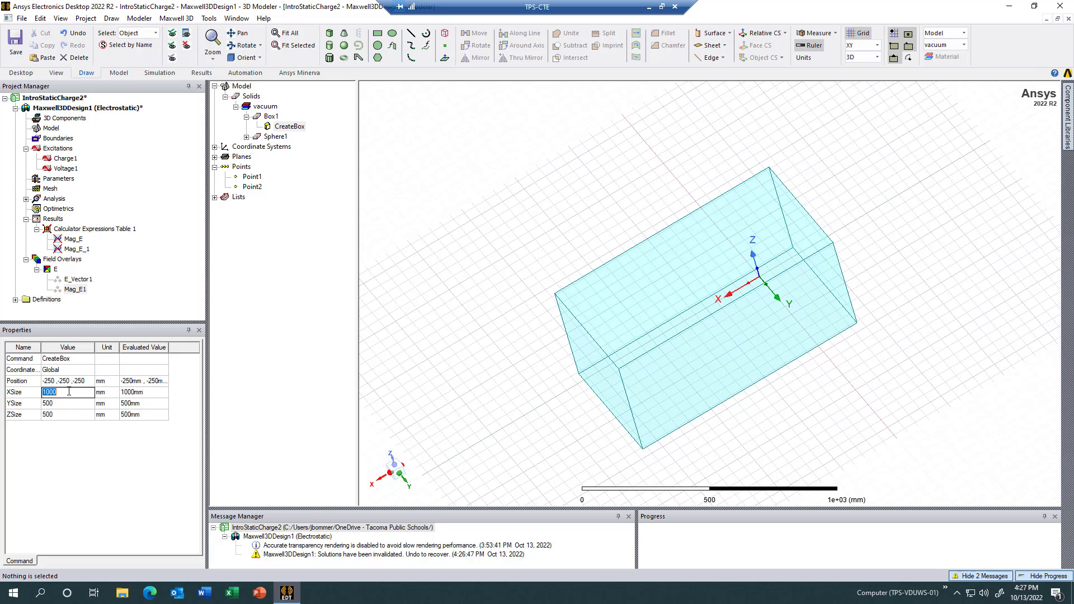
double_click(69, 392)
key("Return")
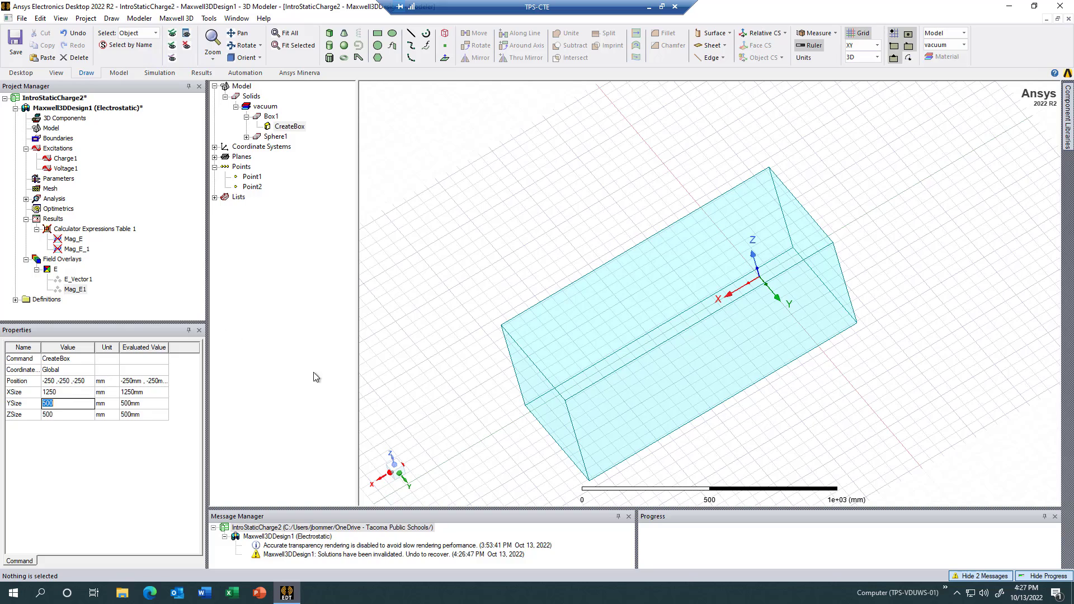
left_click(502, 441)
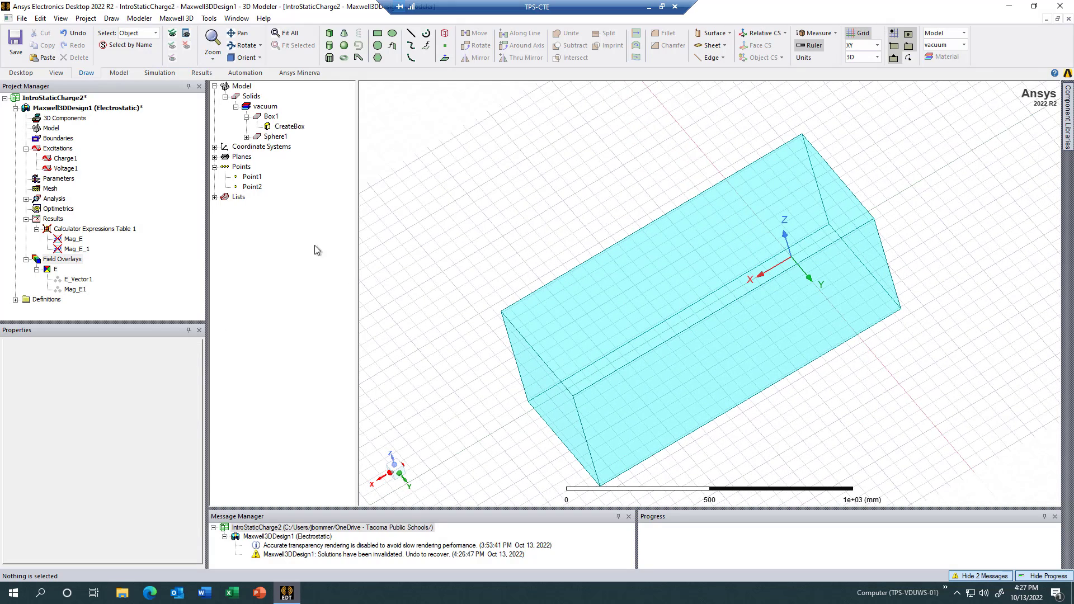
Step: Highlight Point2 and examine its location relative to the 1250 mm long box
left_click(259, 188)
scroll(531, 408, "up", 5)
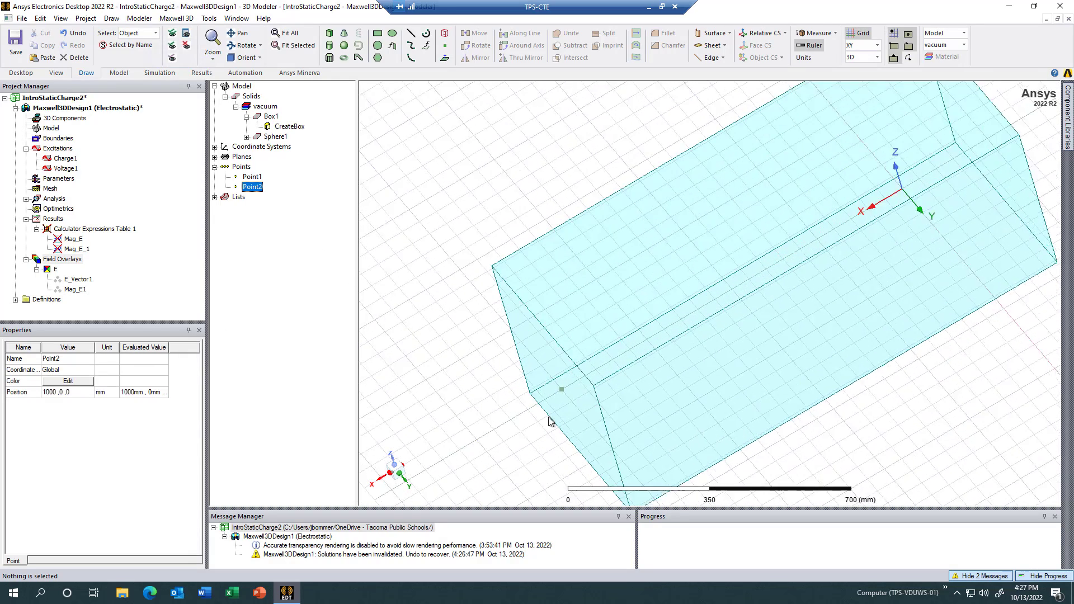
mouse_move(536, 396)
middle_mouse_down()
mouse_move(526, 392)
mouse_move(558, 399)
mouse_move(562, 375)
middle_mouse_up()
scroll(563, 374, "down", 5)
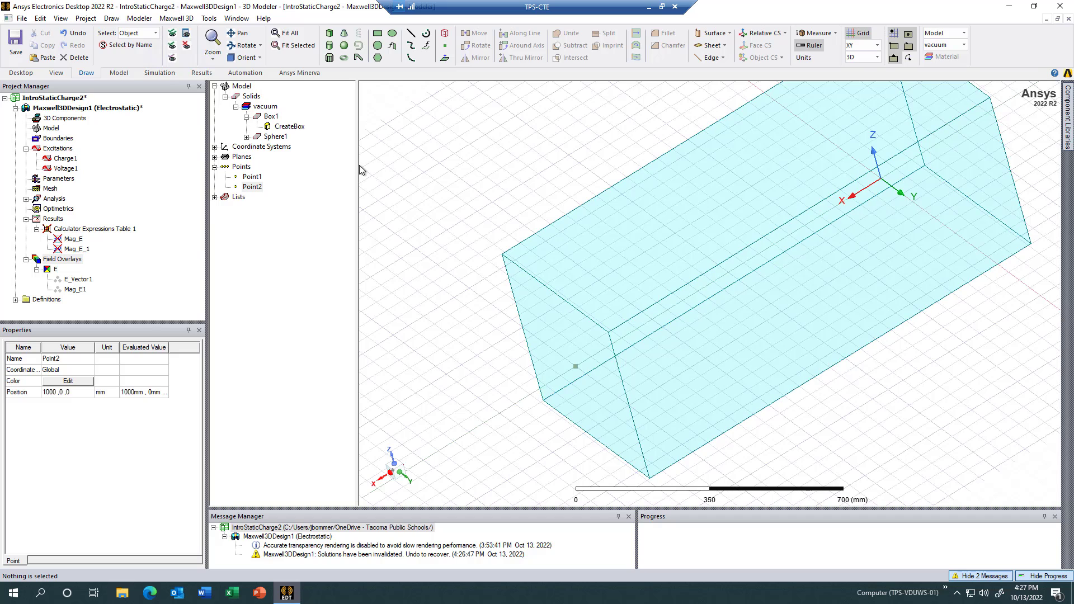
scroll(361, 166, "down", 1)
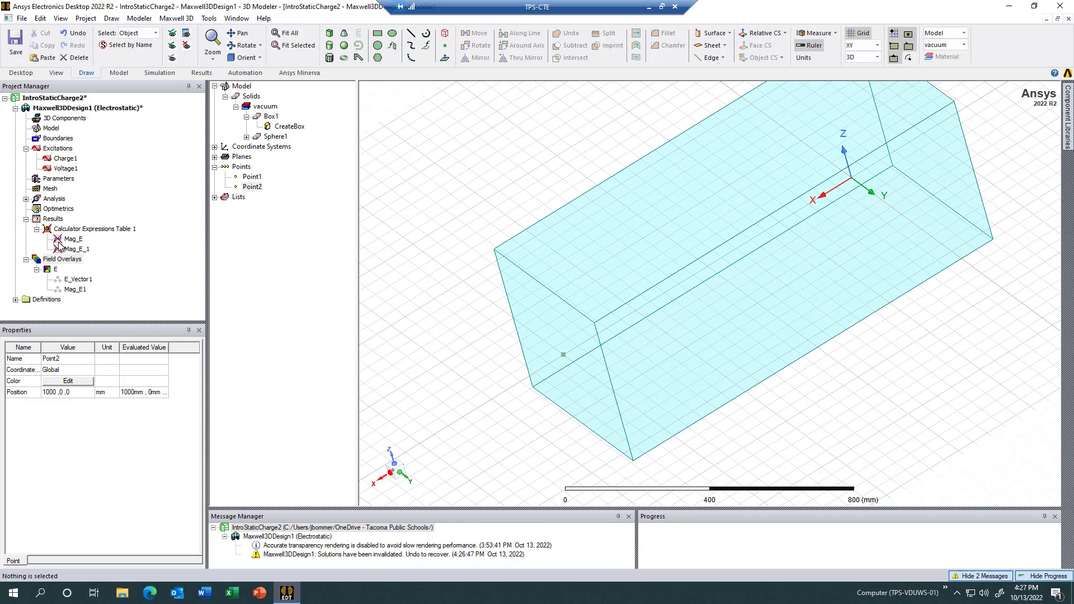
Step: Turn on plot visibility for the E_Vector1 field overlay
left_click(77, 279)
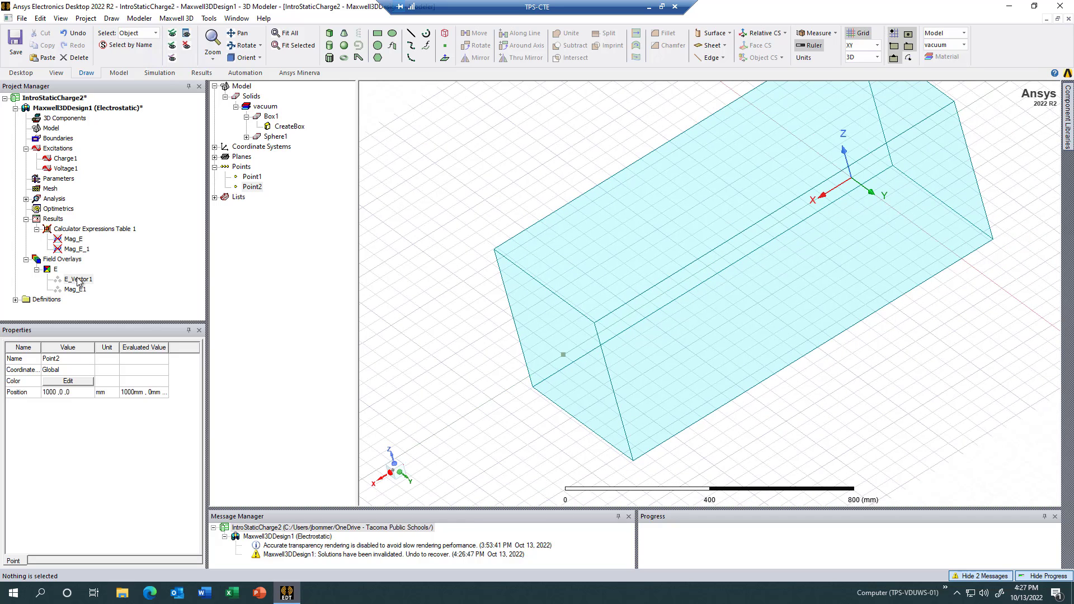
right_click(78, 280)
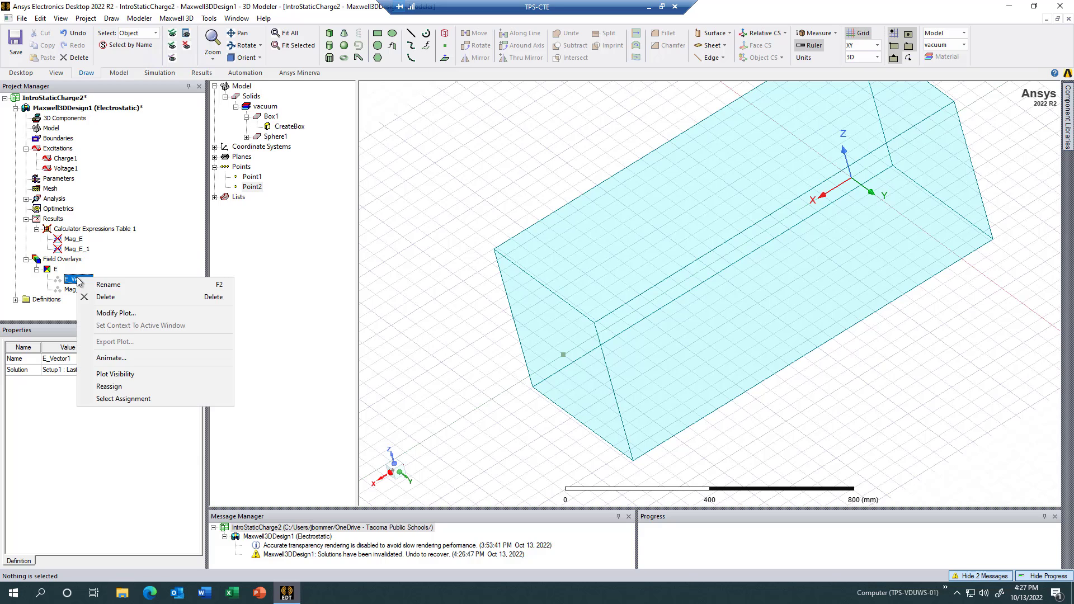
left_click(116, 373)
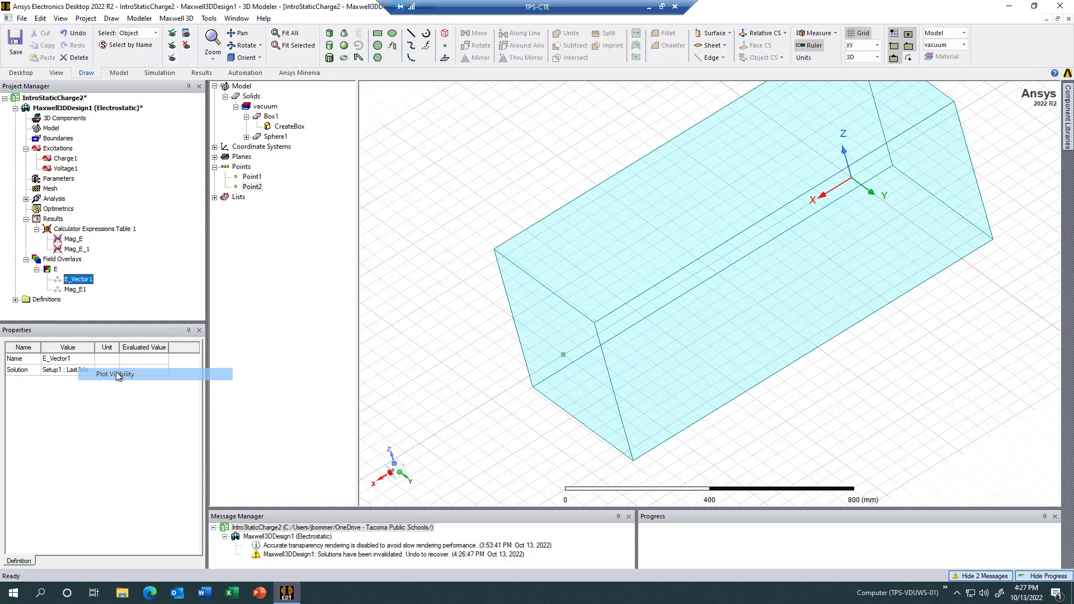
left_click(509, 368)
middle_click_drag(503, 371, 538, 400)
left_click_drag(528, 397, 571, 380, "alt")
Step: Look at the convergence data of Setup1 in the solution data, close it, and view the whole box
left_click(202, 73)
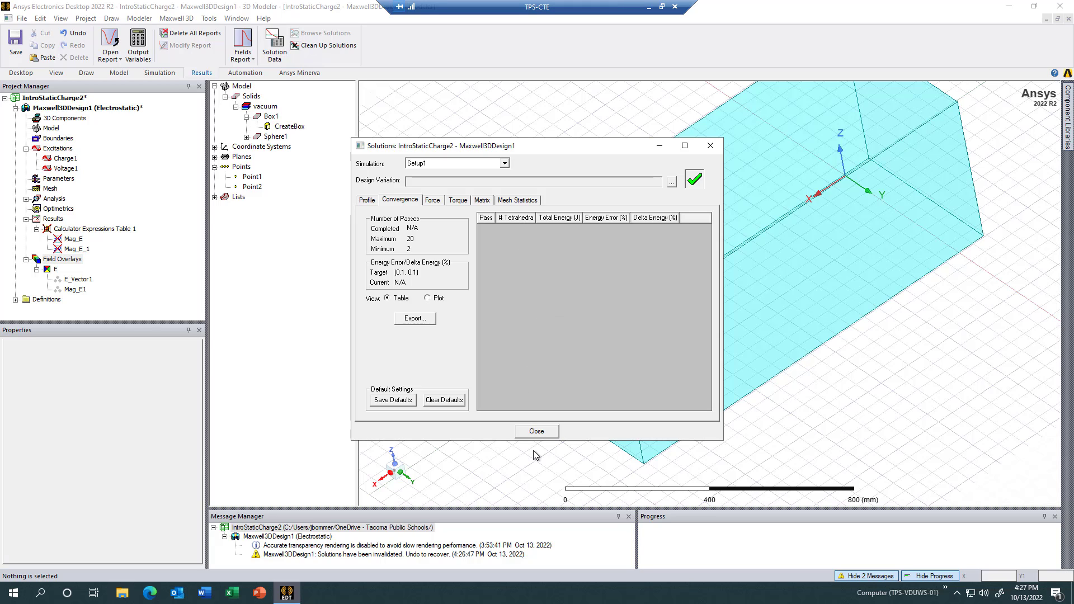
left_click(535, 431)
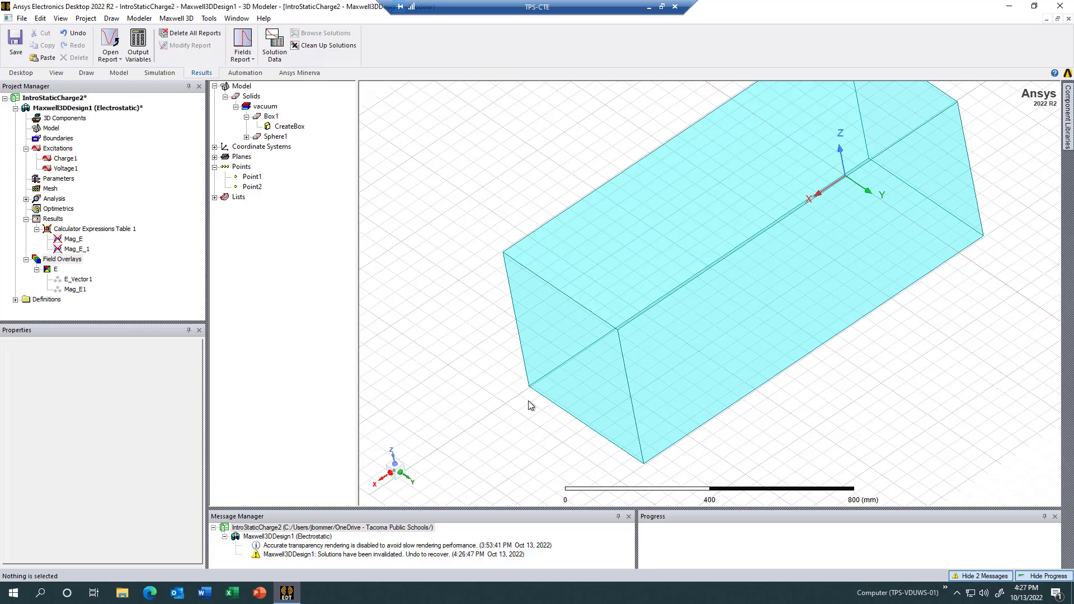
scroll(528, 401, "down", 1)
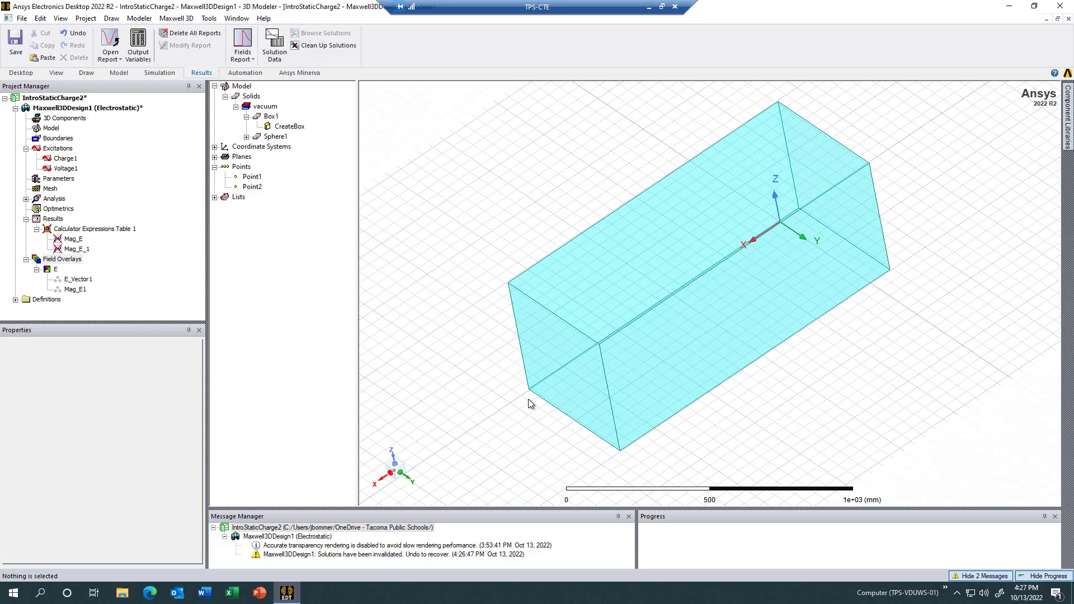
scroll(530, 402, "down", 2)
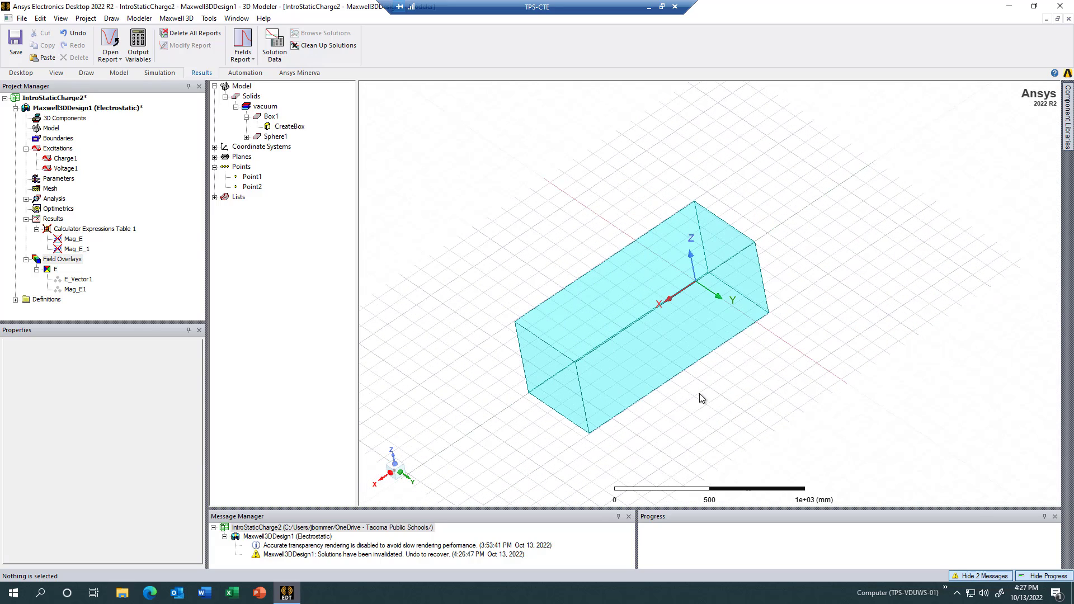
mouse_move(722, 378)
middle_mouse_down()
mouse_move(744, 361)
mouse_move(706, 356)
middle_mouse_up()
Step: Validate the design and run the analysis of all setups for the lengthened box
left_click(160, 73)
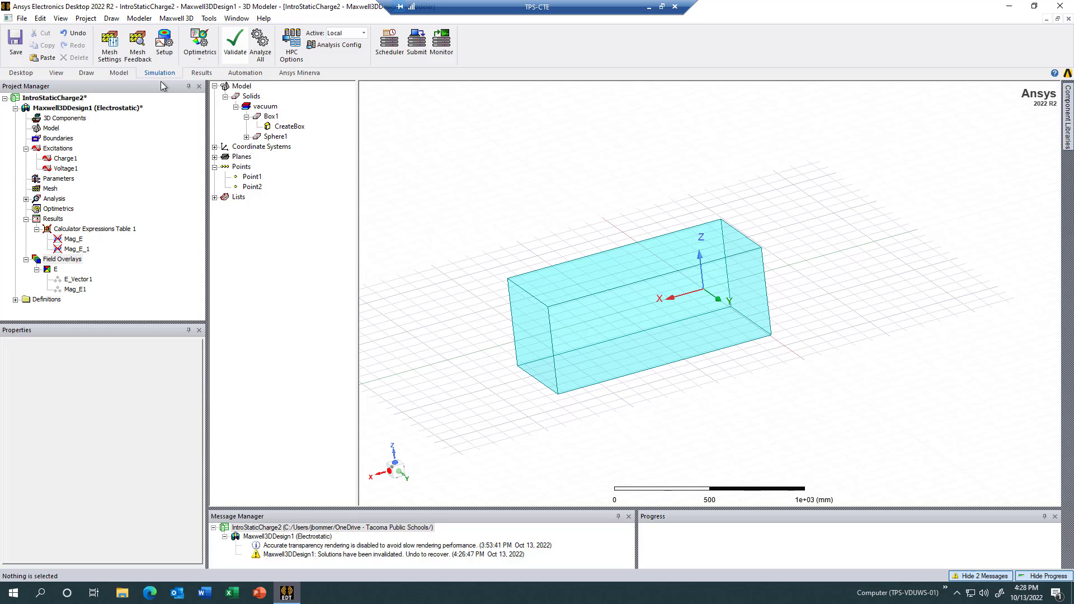
left_click(234, 51)
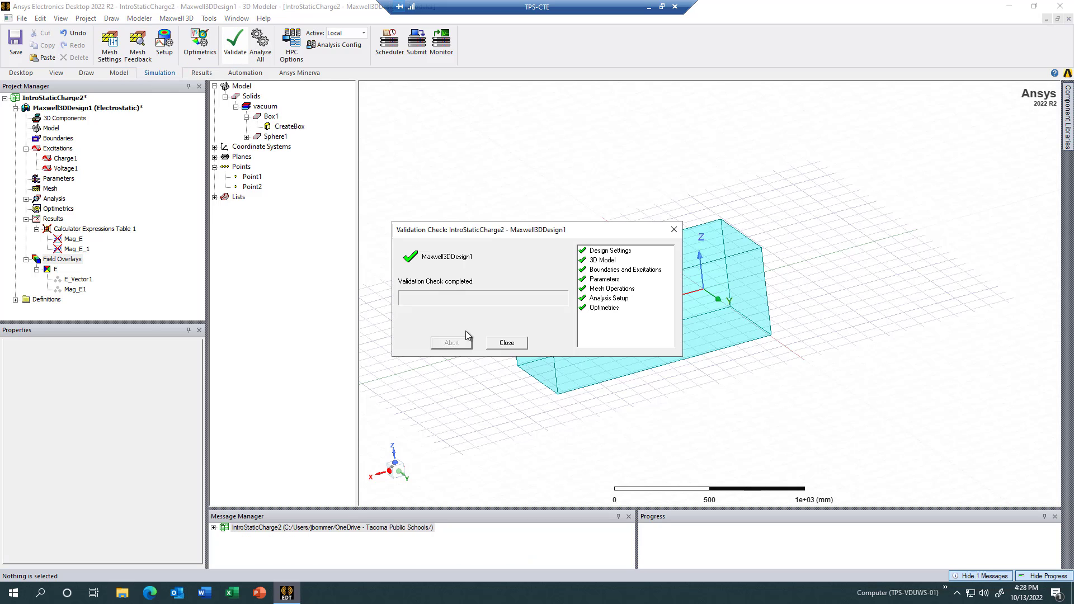
left_click(506, 343)
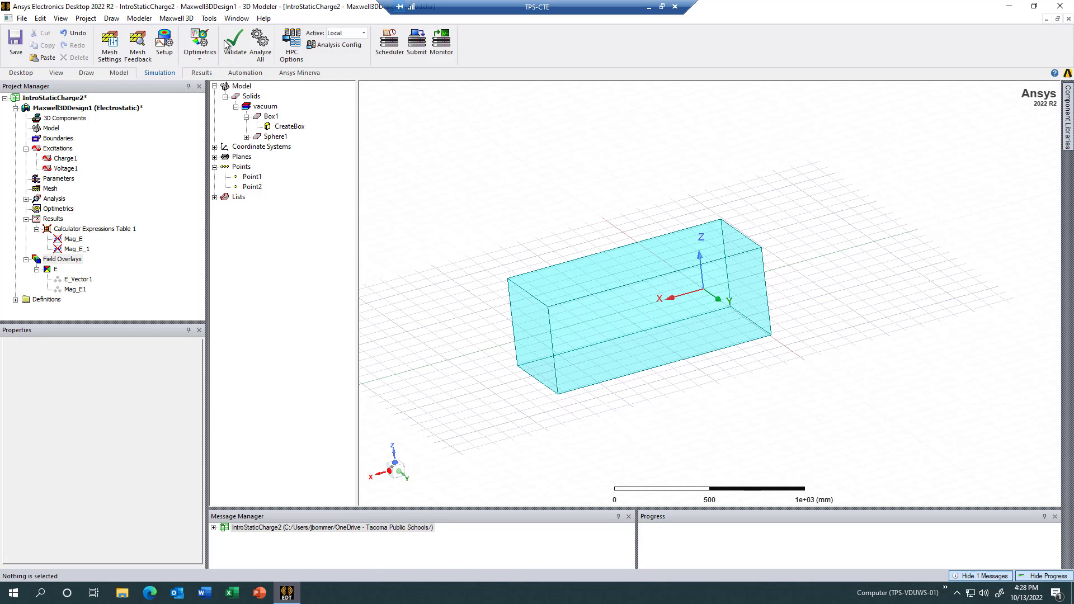
left_click(262, 49)
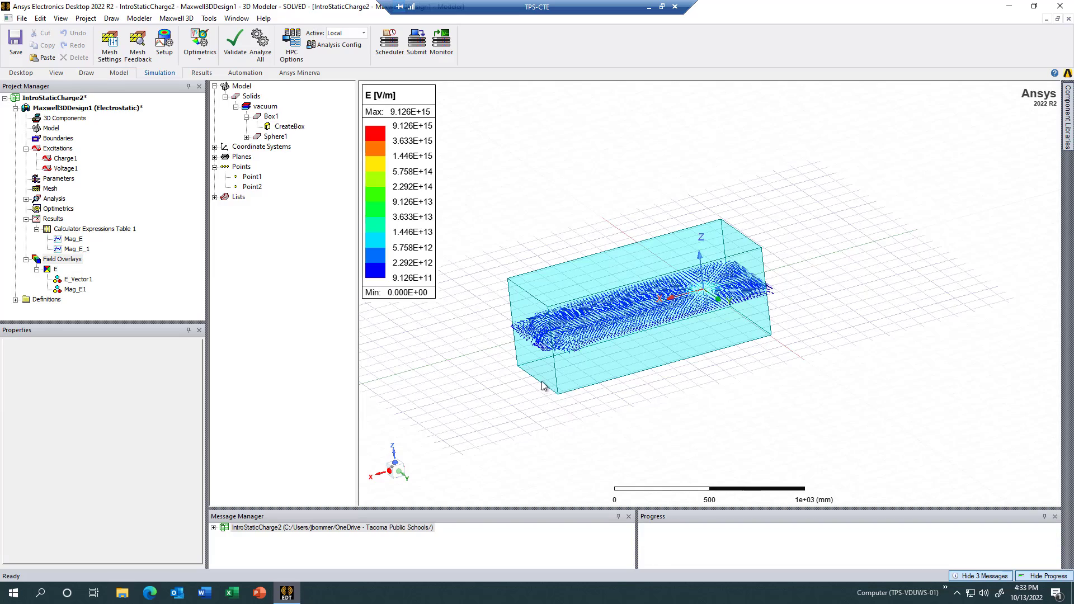
Step: Examine the E_Vector1 field vectors inside the lengthened box, both close up near its far end and from above
left_click(689, 448)
scroll(542, 402, "down", 2)
scroll(540, 396, "up", 2)
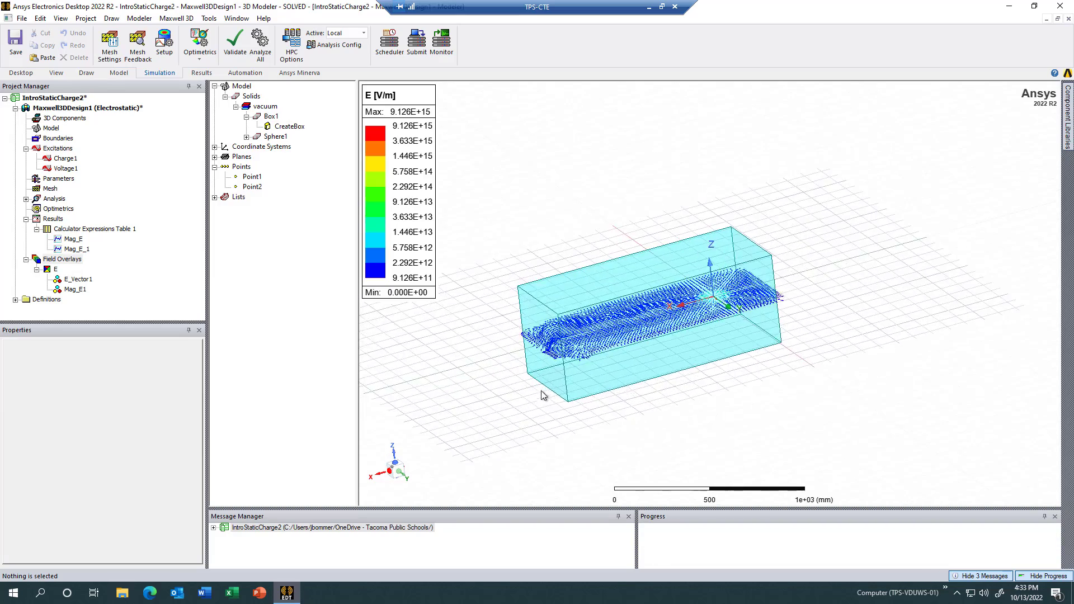
scroll(606, 353, "up", 5)
left_click_drag(712, 365, 602, 385, "alt")
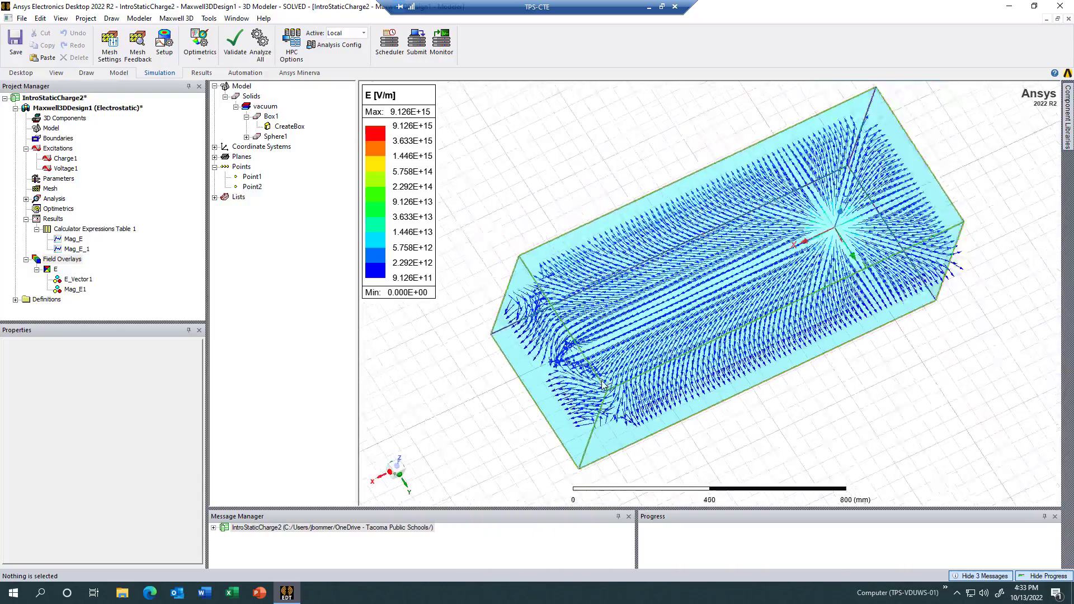
scroll(602, 385, "up", 6)
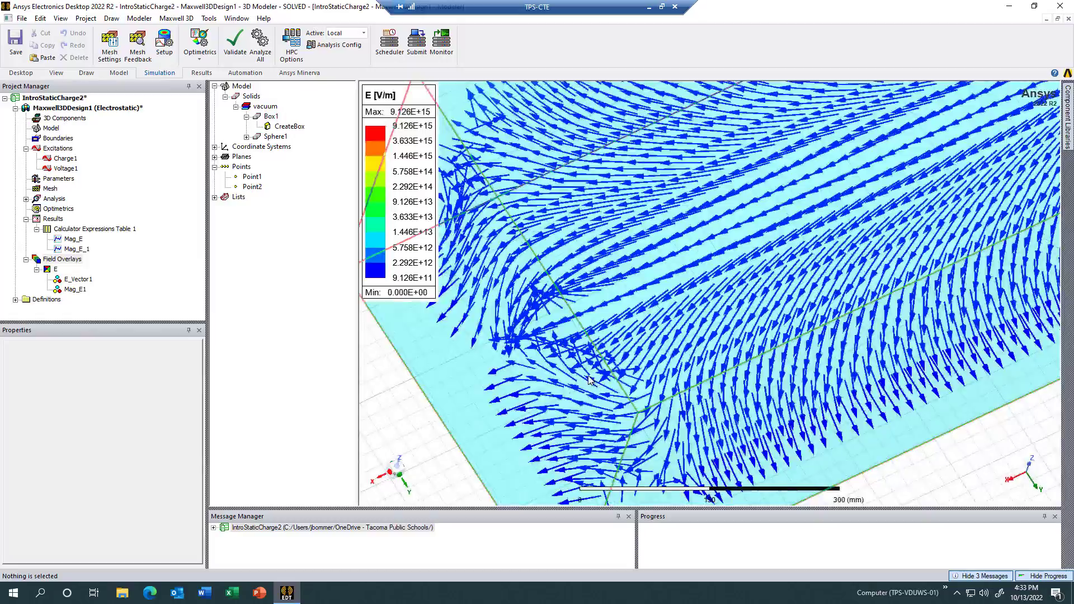
scroll(588, 380, "up", 3)
scroll(553, 367, "up", 3)
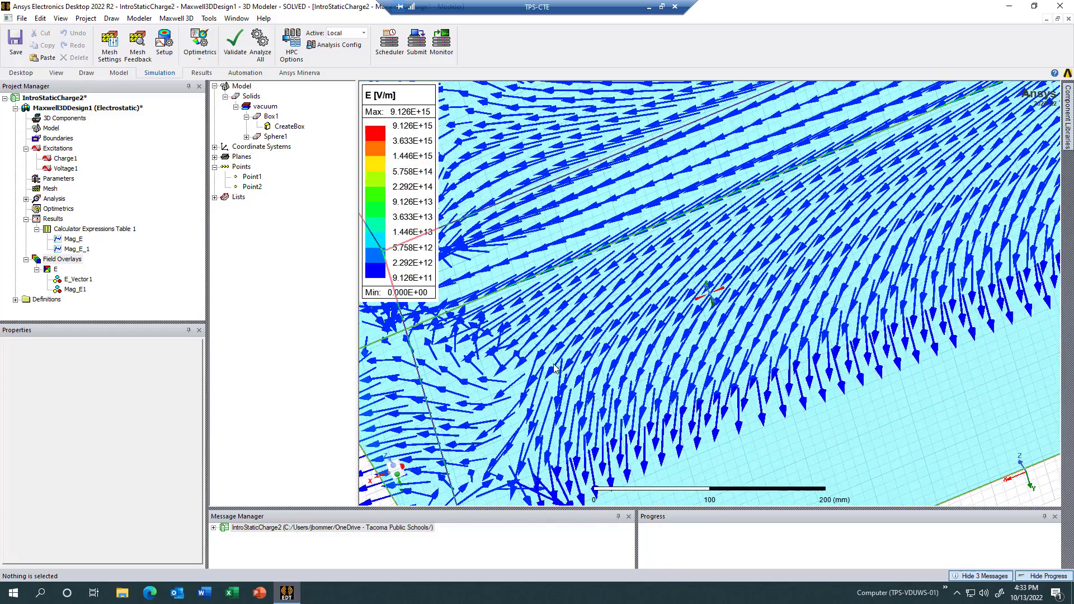
scroll(553, 367, "down", 8)
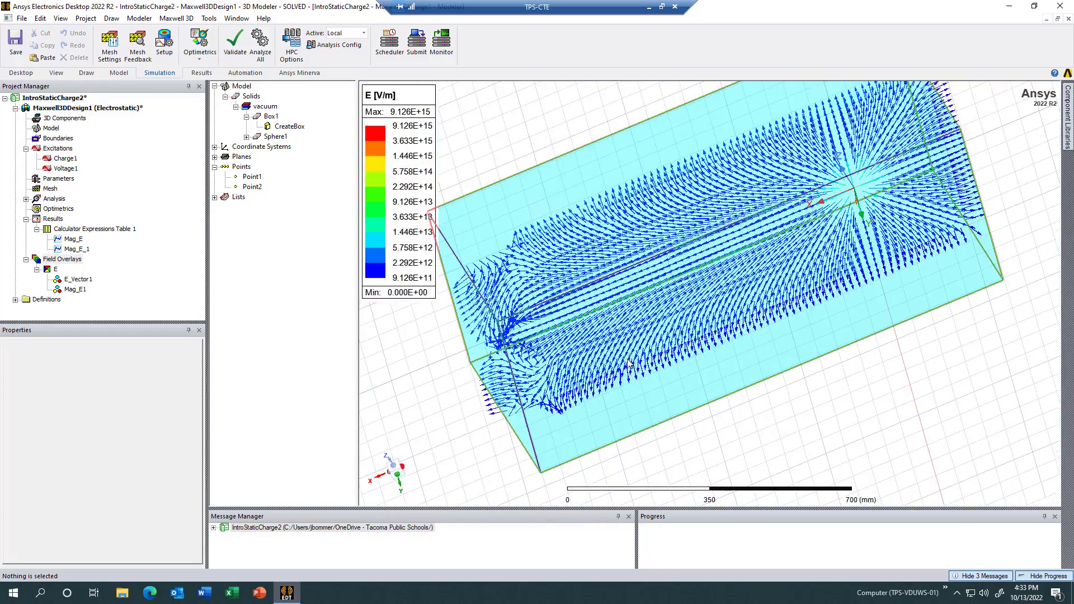
left_click_drag(629, 362, 666, 398, "alt")
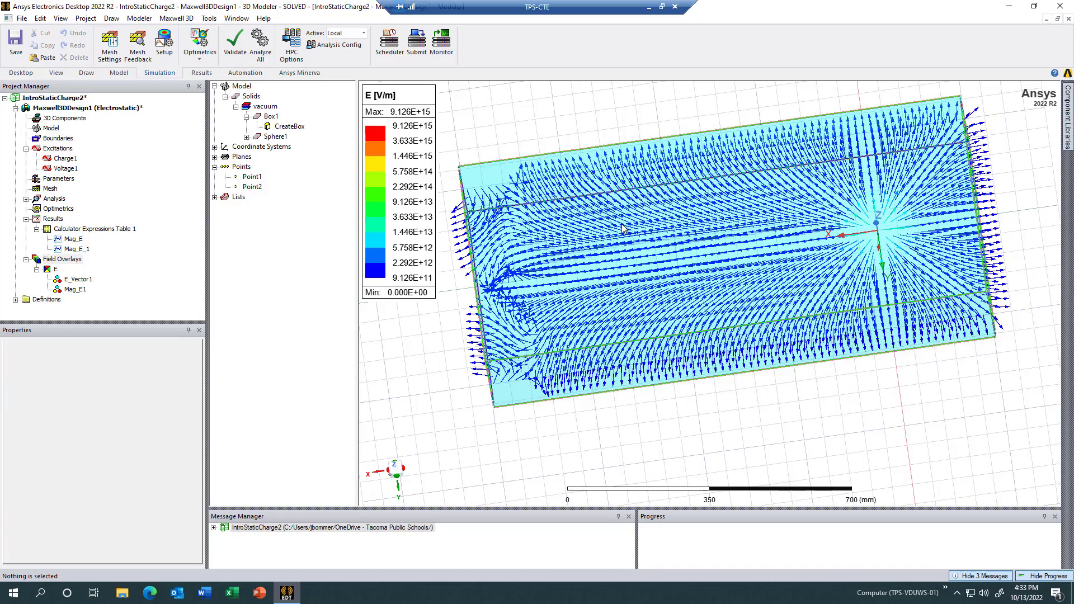
mouse_move(621, 277)
left_mouse_down("alt")
mouse_move(636, 285)
mouse_move(625, 358)
left_mouse_up("alt")
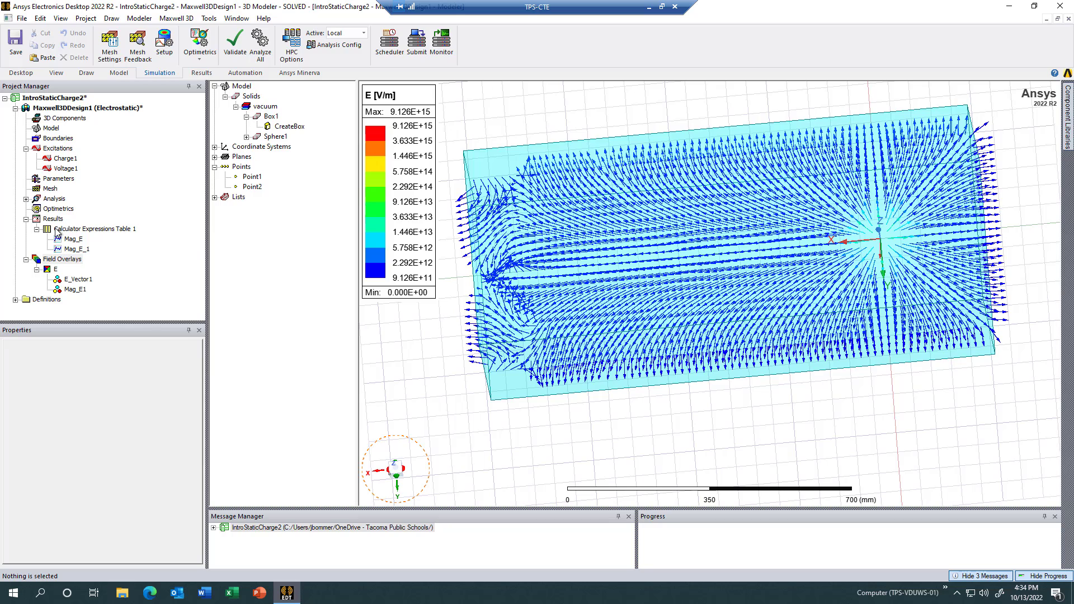
Step: Open Calculator Expressions Table 1 to read the recalculated Mag_E and Mag_E_1 values
double_click(57, 230)
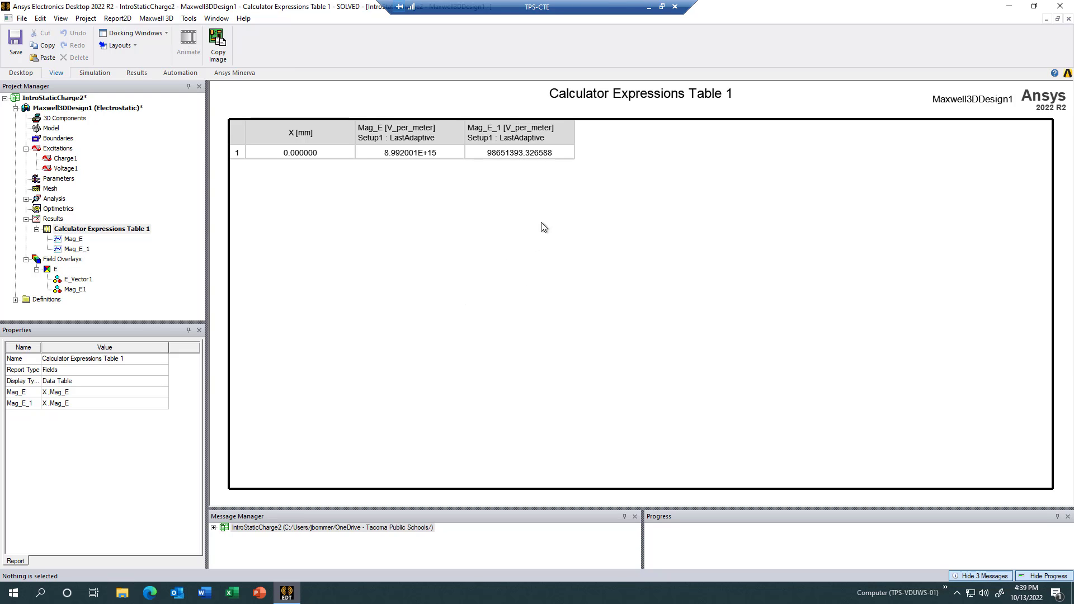
Step: Return to the 3D model of Maxwell3DDesign1 and hide the E_Vector1 field overlay
left_click(86, 109)
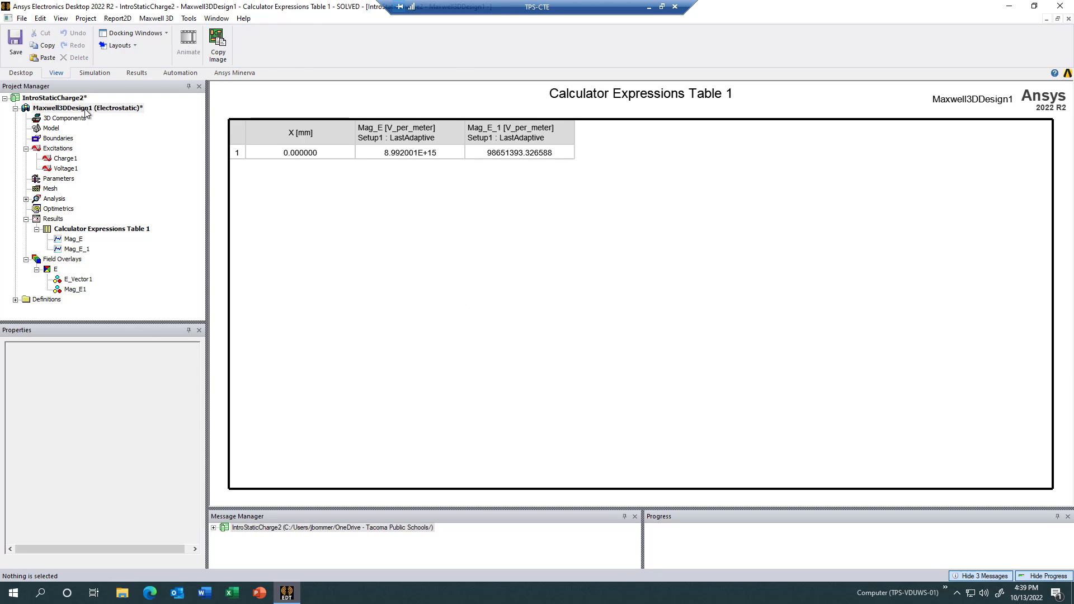
double_click(86, 109)
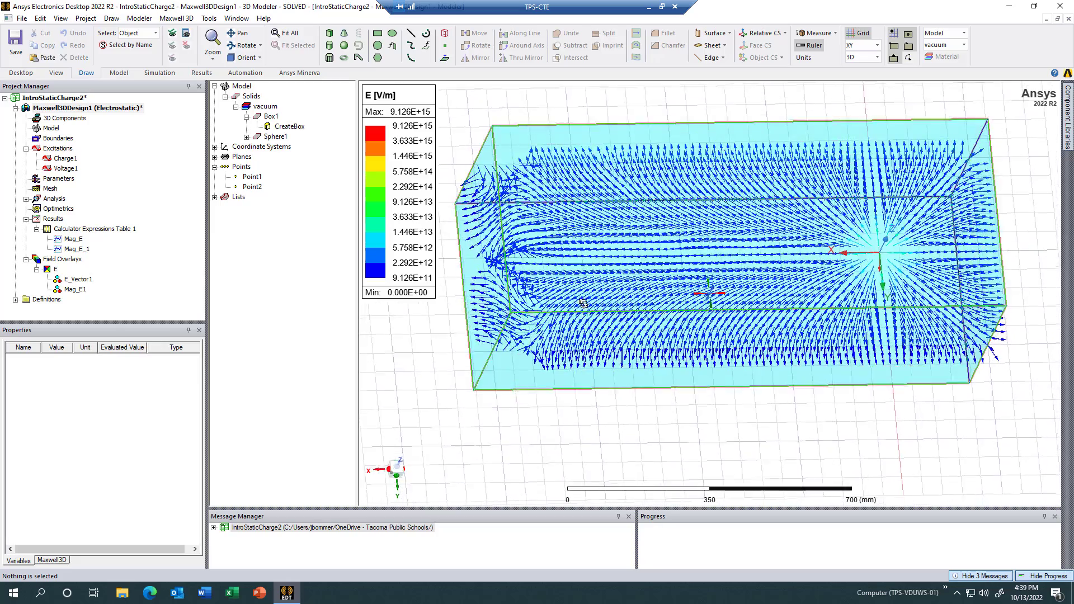
mouse_move(583, 303)
middle_mouse_down()
mouse_move(603, 267)
mouse_move(617, 295)
mouse_move(602, 305)
middle_mouse_up()
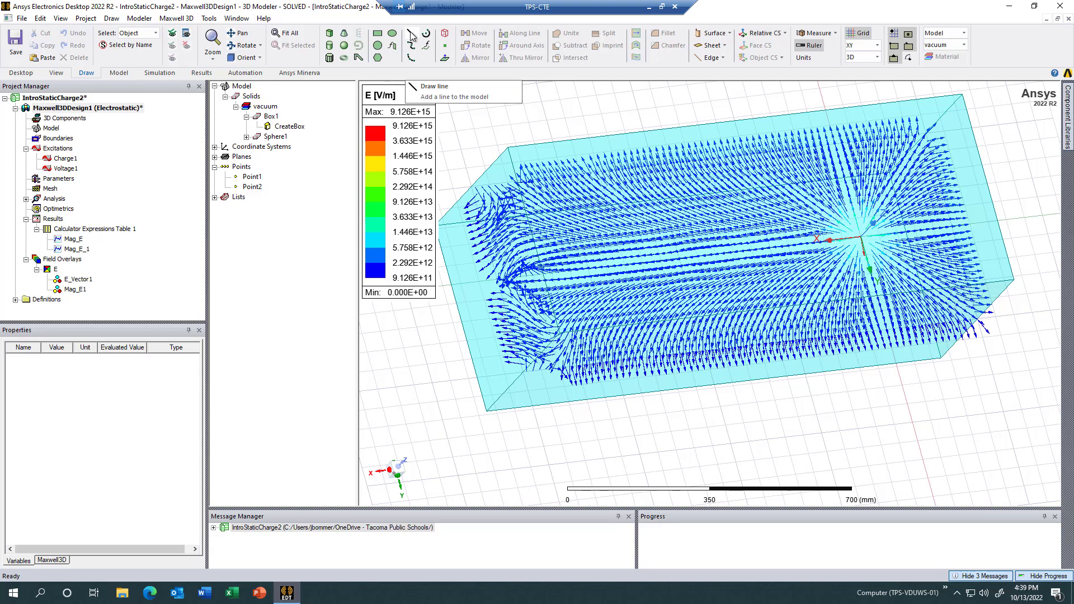
left_click(81, 279)
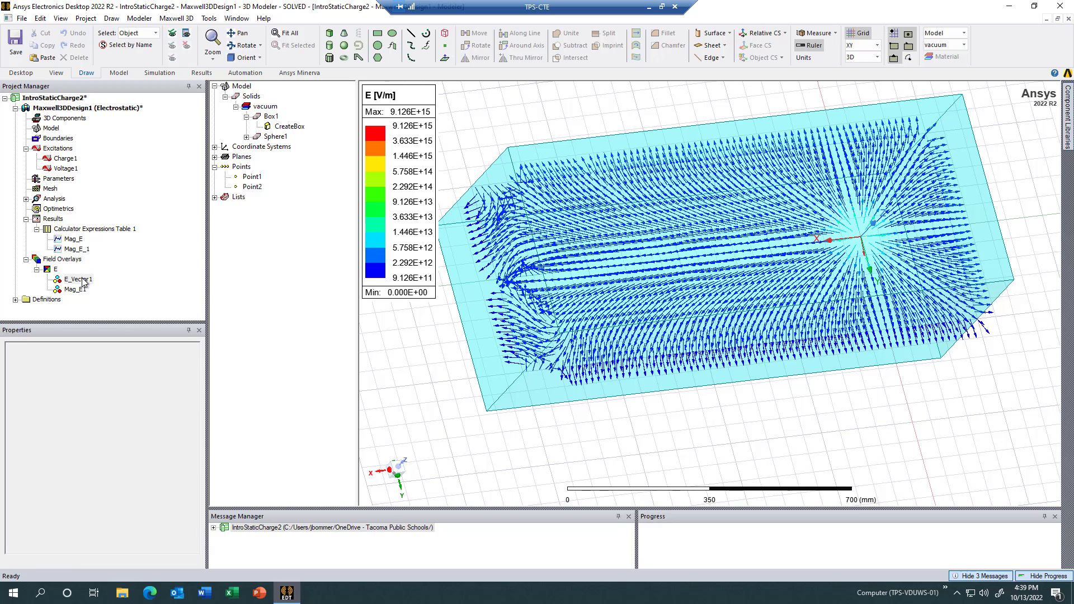
right_click(82, 280)
left_click(109, 374)
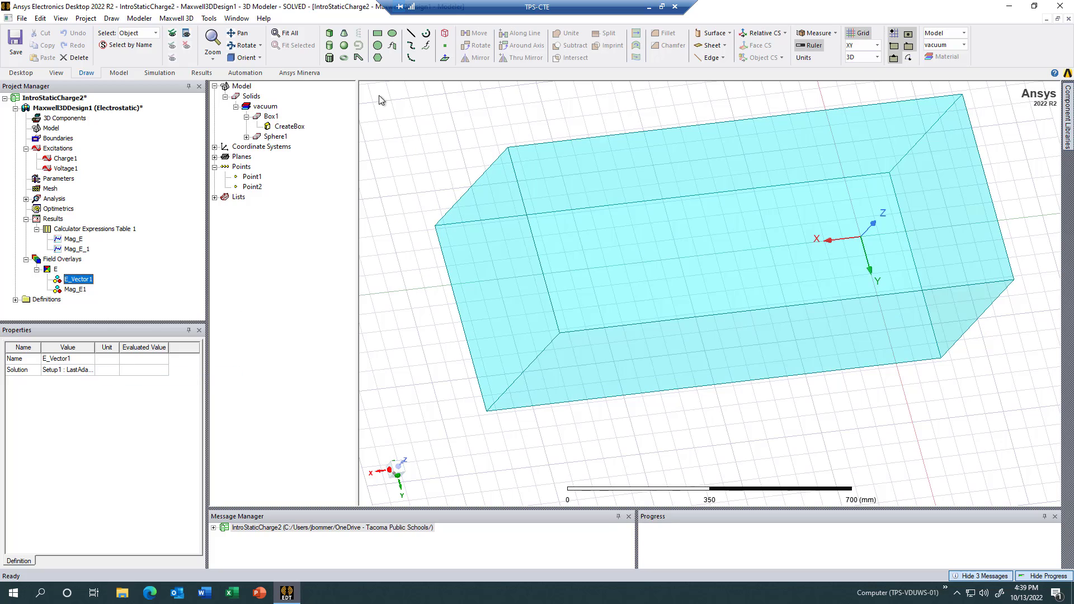
Step: Draw a non-model line from the origin (0, 0, 0) to the centre of the box's far end face at (1000, 0, 0) mm
left_click(411, 34)
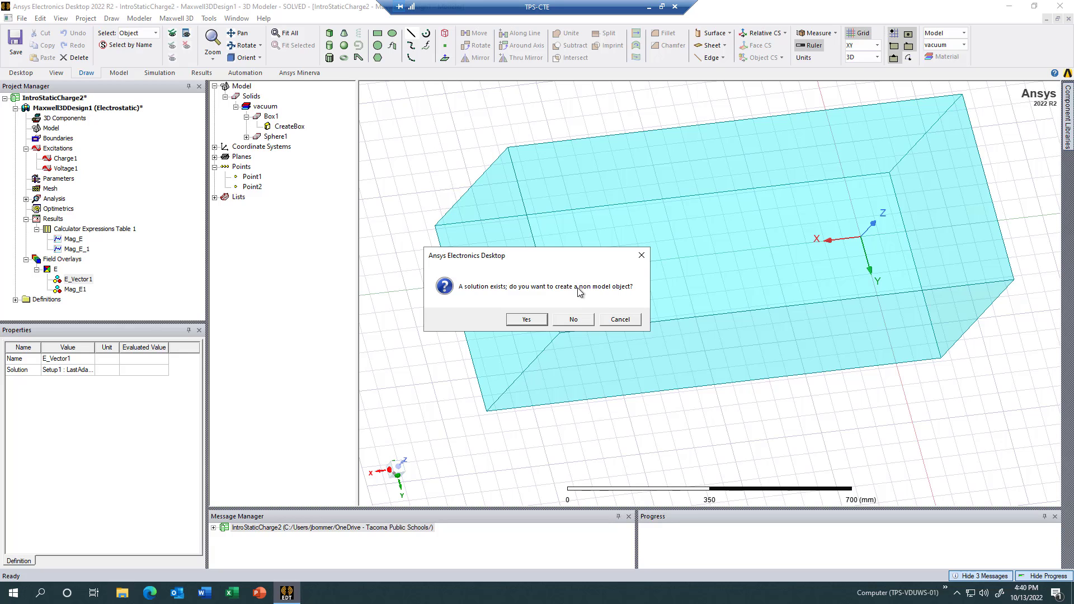
left_click(526, 319)
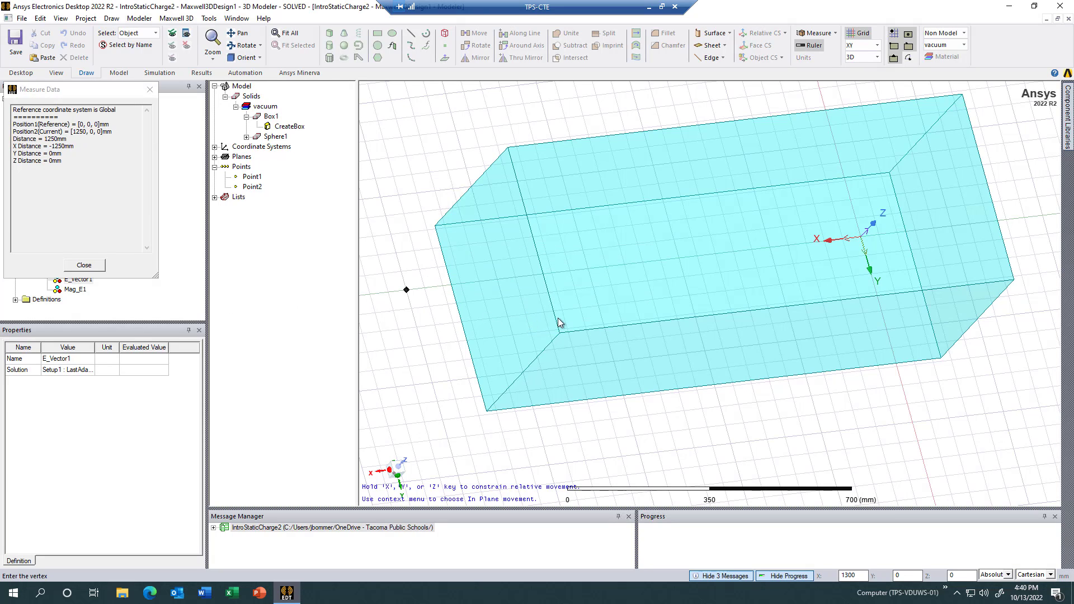
mouse_move(560, 320)
left_mouse_down("alt")
mouse_move(597, 326)
mouse_move(523, 280)
left_mouse_up("alt")
left_click_drag(860, 300, 858, 275, "alt")
scroll(875, 264, "up", 8)
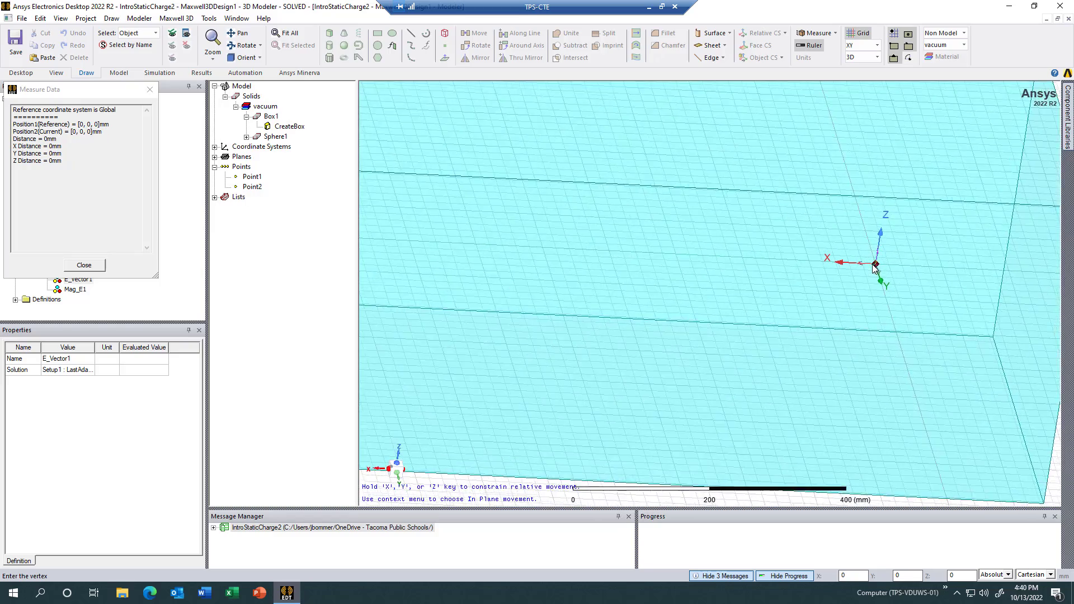
scroll(884, 268, "up", 8)
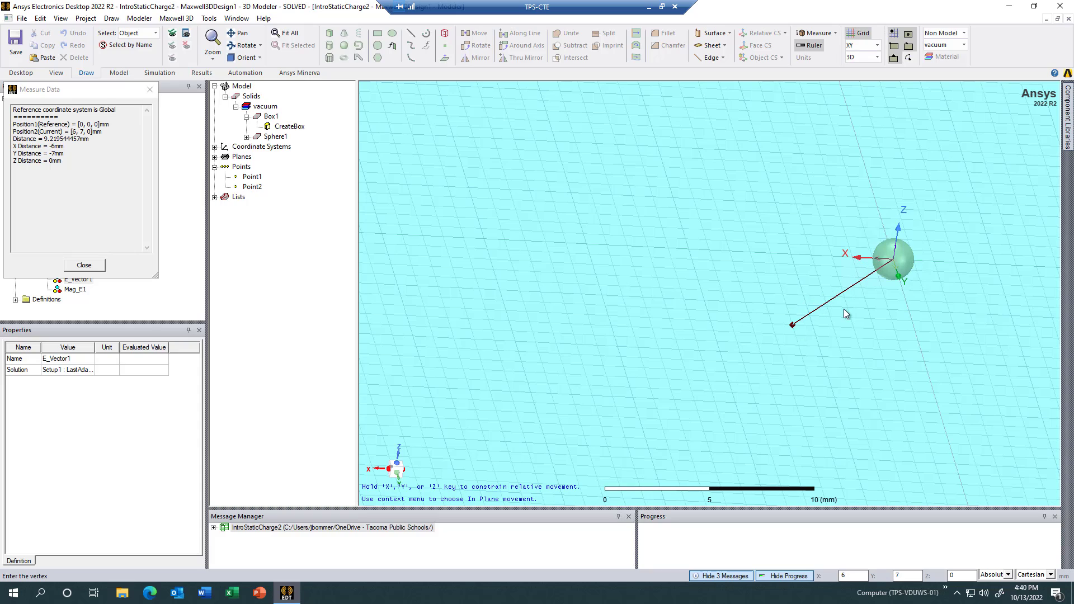
scroll(848, 313, "down", 8)
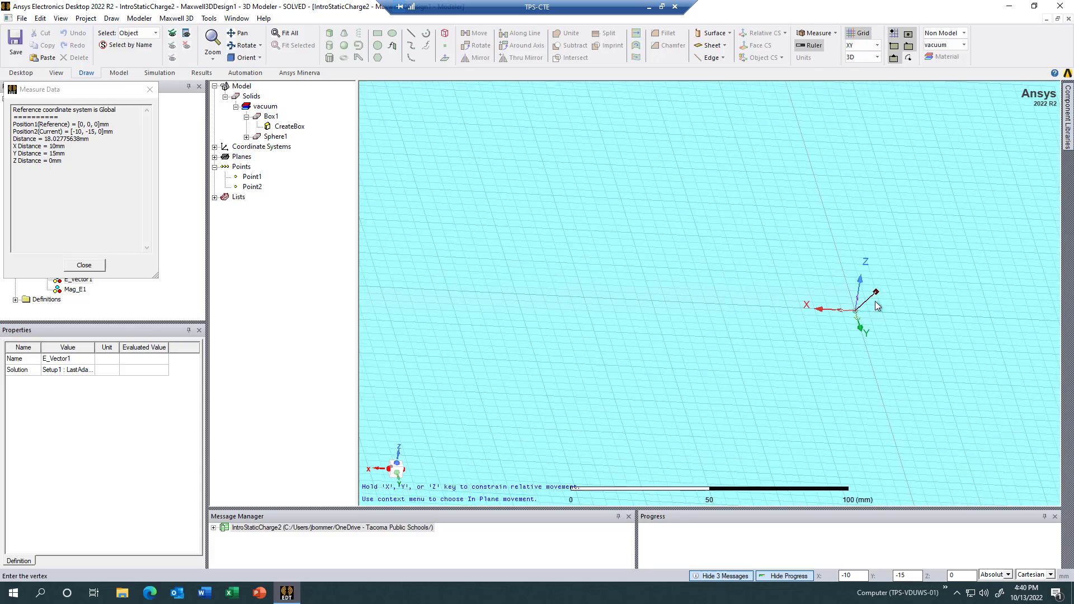
scroll(876, 304, "down", 5)
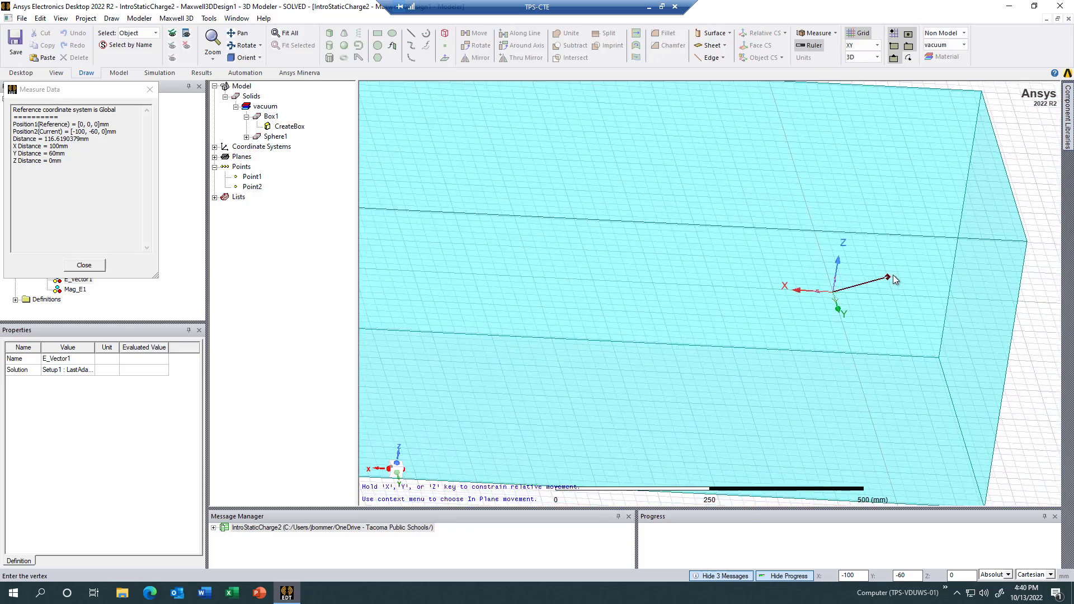
scroll(895, 277, "down", 5)
middle_click_drag(811, 301, 856, 336)
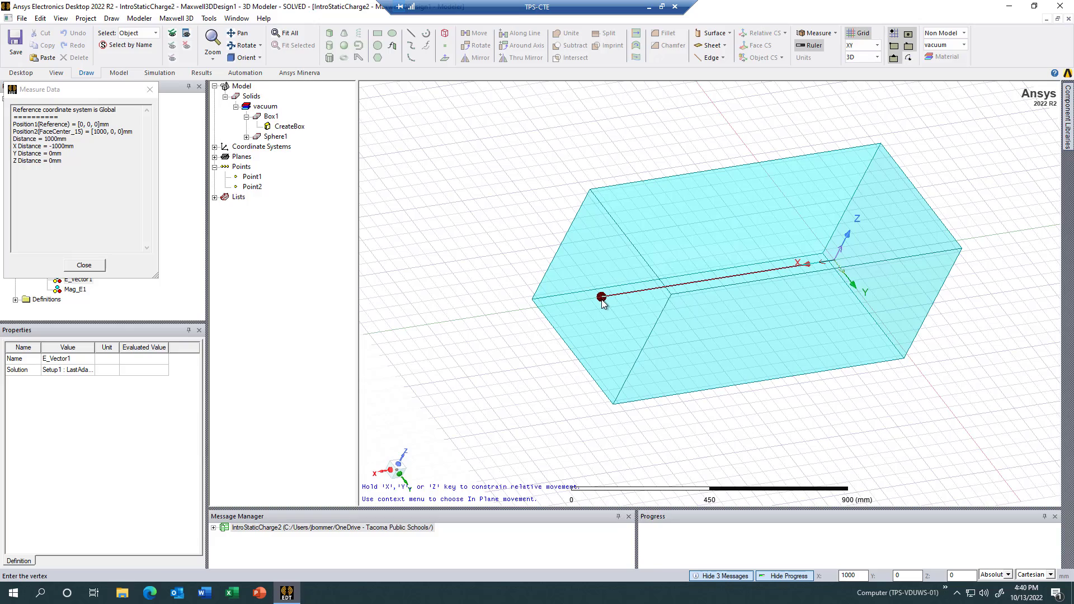
scroll(602, 301, "up", 5)
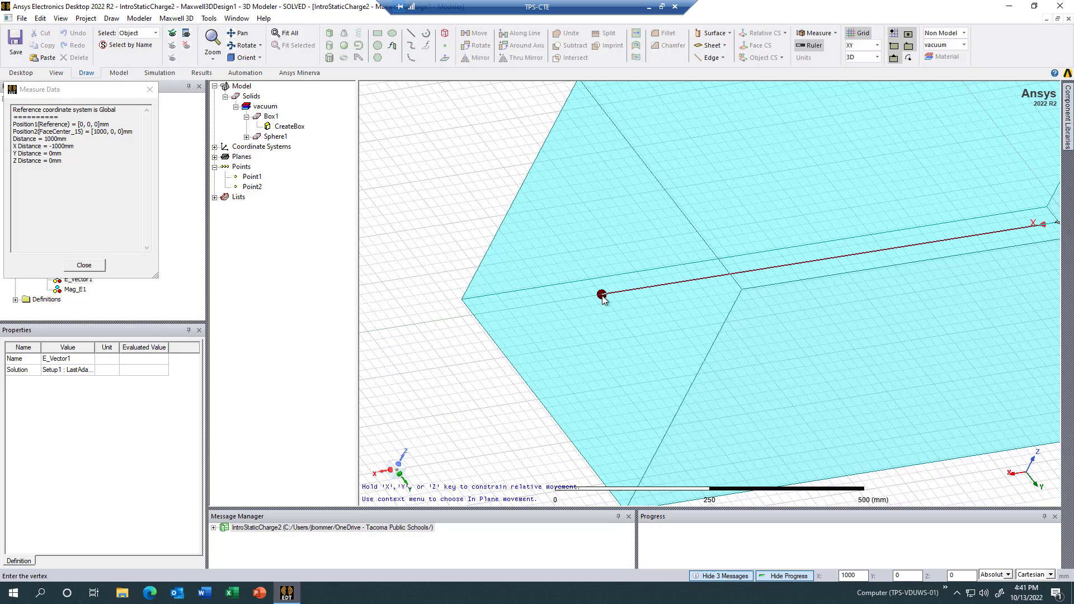
double_click(603, 296)
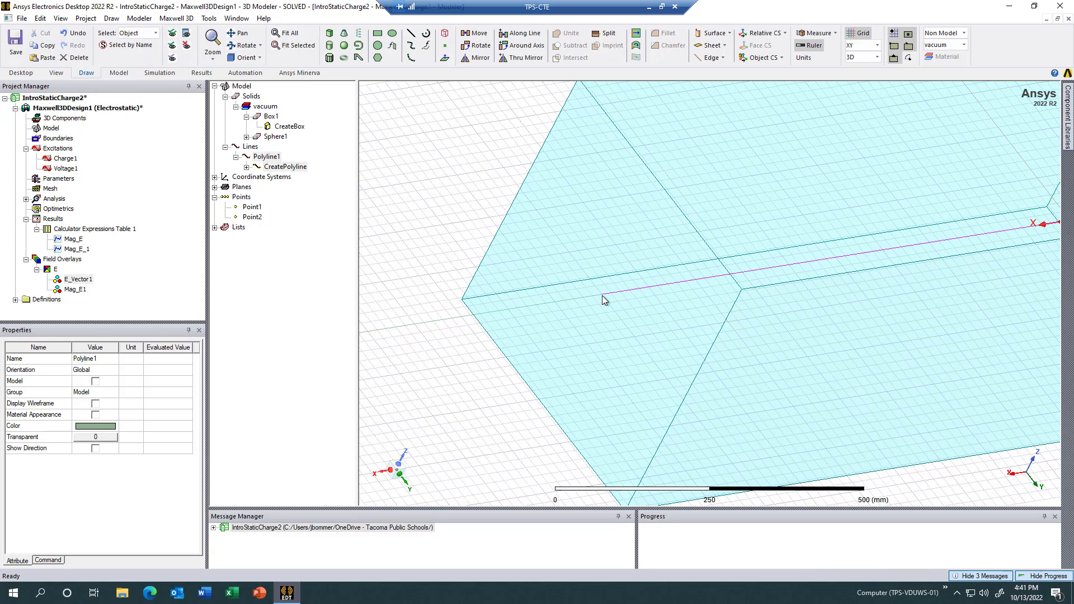
Step: Inspect the new polyline in the box and check the endpoint coordinates of its CreateLine segment
mouse_move(480, 356)
left_mouse_down("alt")
mouse_move(480, 381)
mouse_move(446, 379)
mouse_move(392, 335)
left_mouse_up("alt")
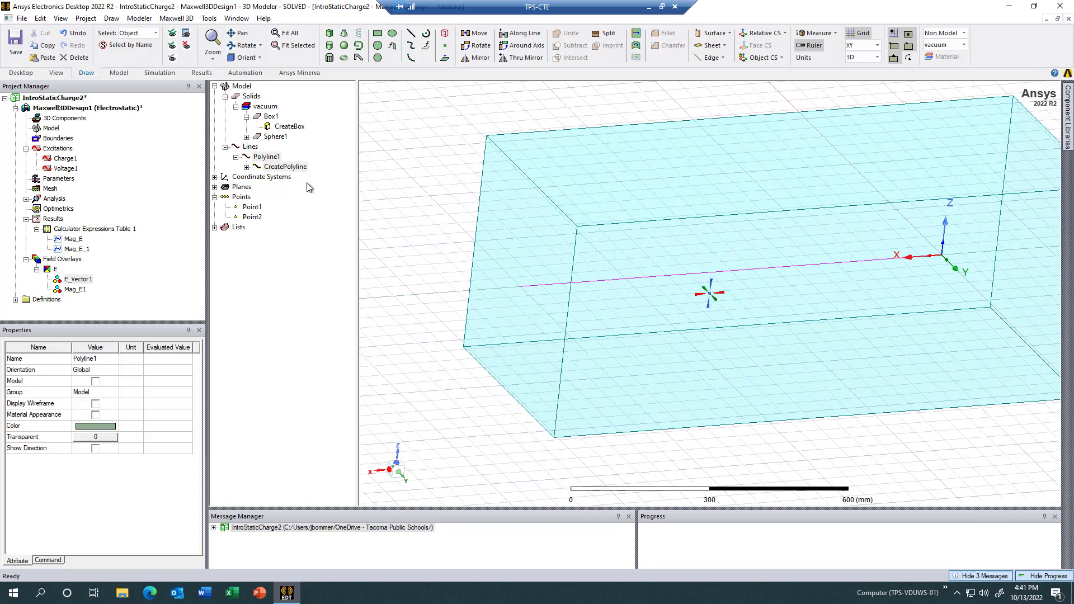
left_click(247, 166)
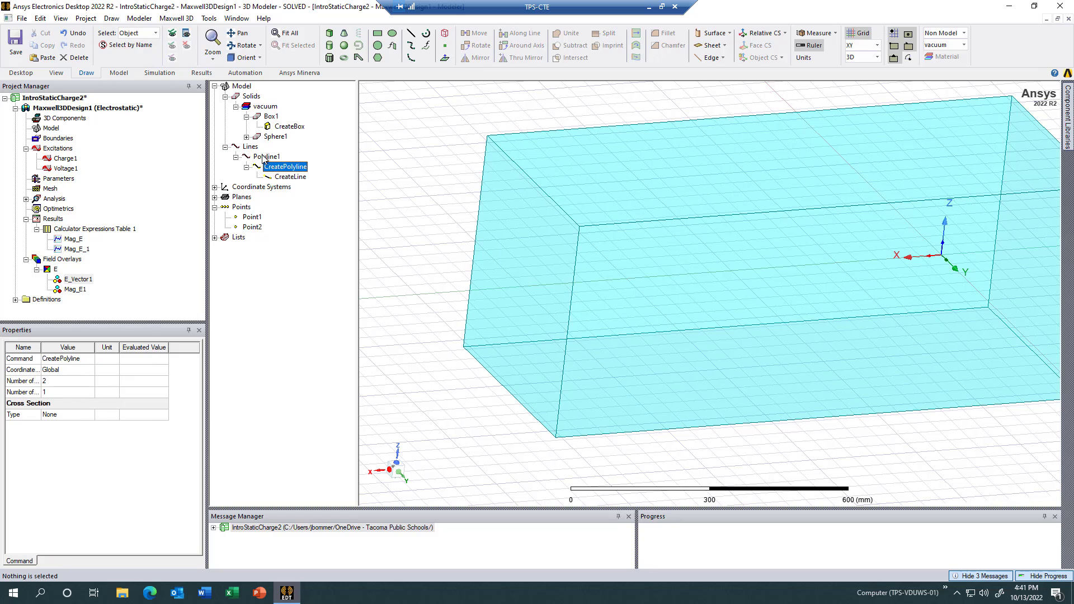
left_click(278, 177)
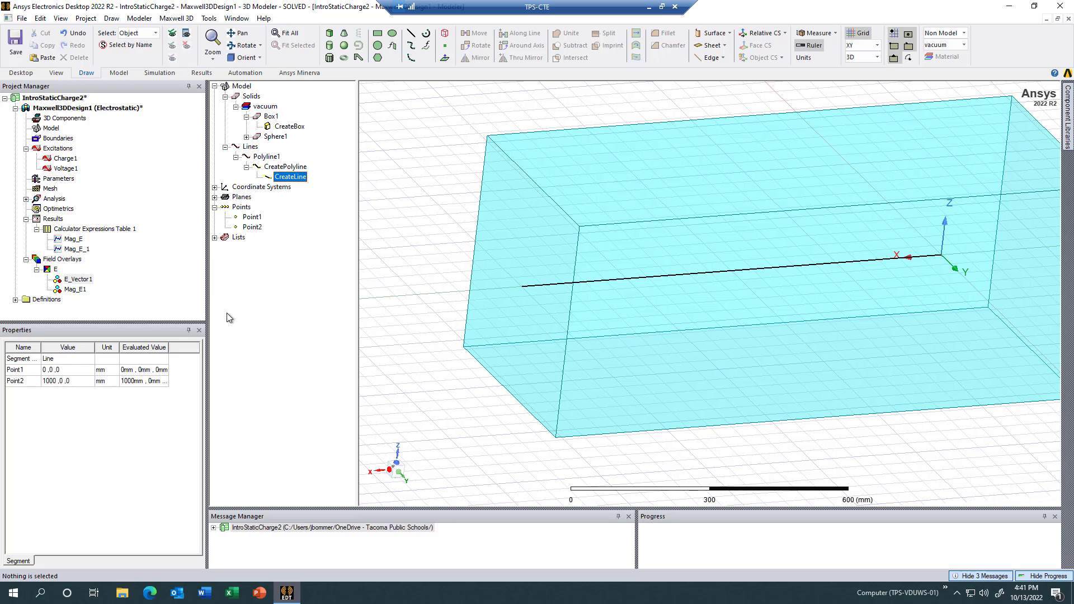
left_click(284, 169)
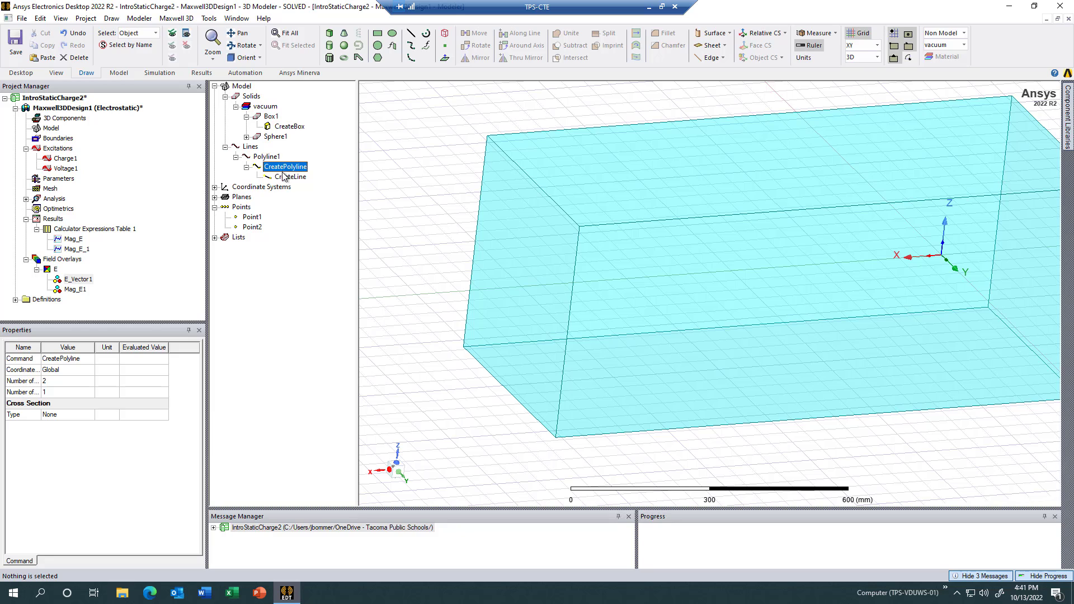
left_click(289, 177)
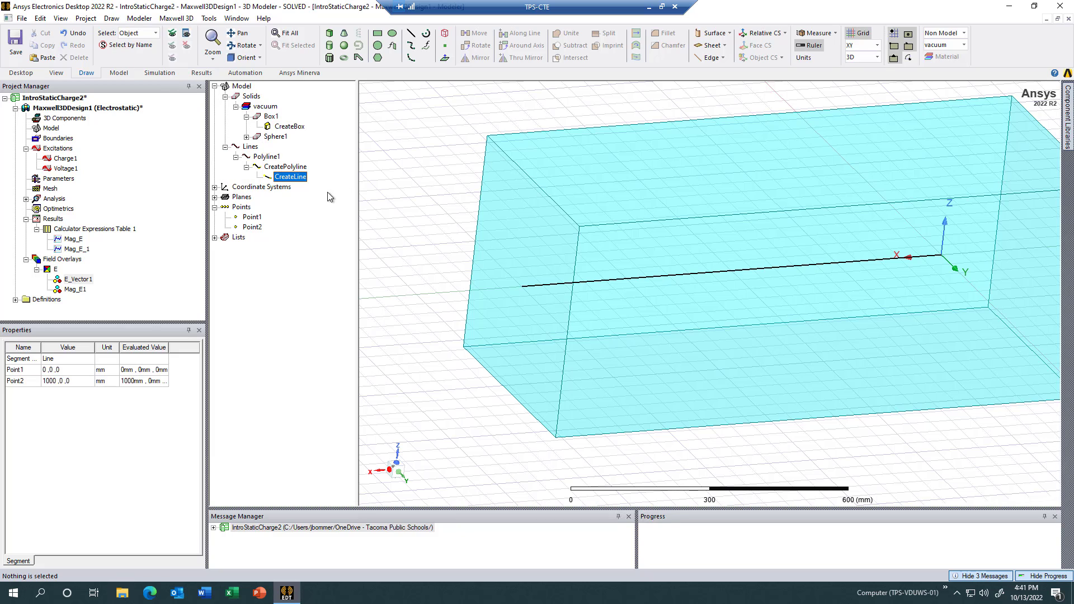
Step: Create a 2D fields report plotting Mag_E against Distance along Polyline1 for the Setup1 : LastAdaptive solution
left_click(200, 73)
left_click(243, 42)
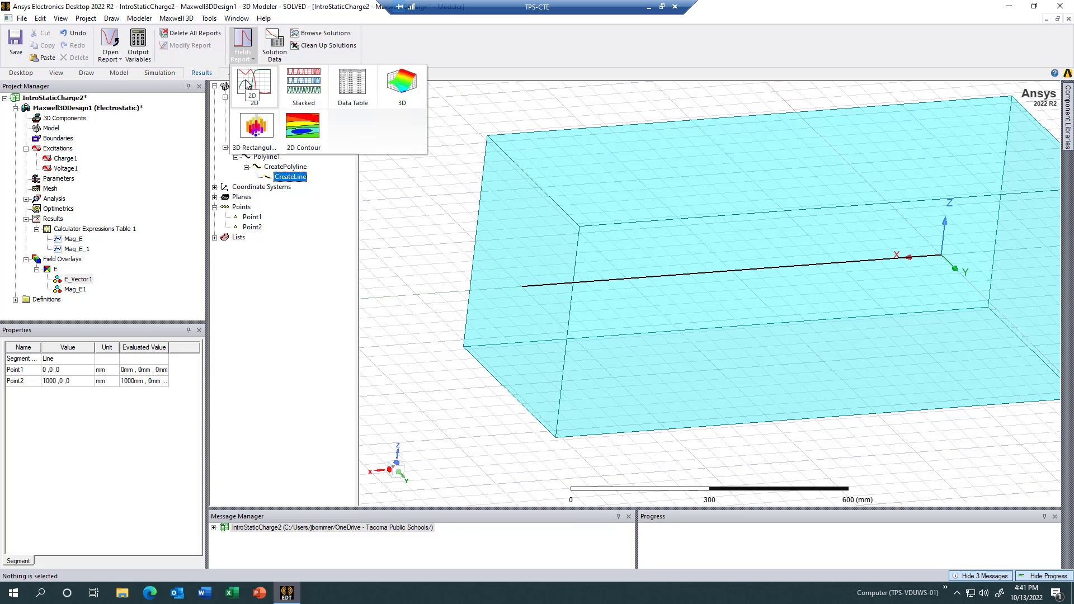
left_click(252, 82)
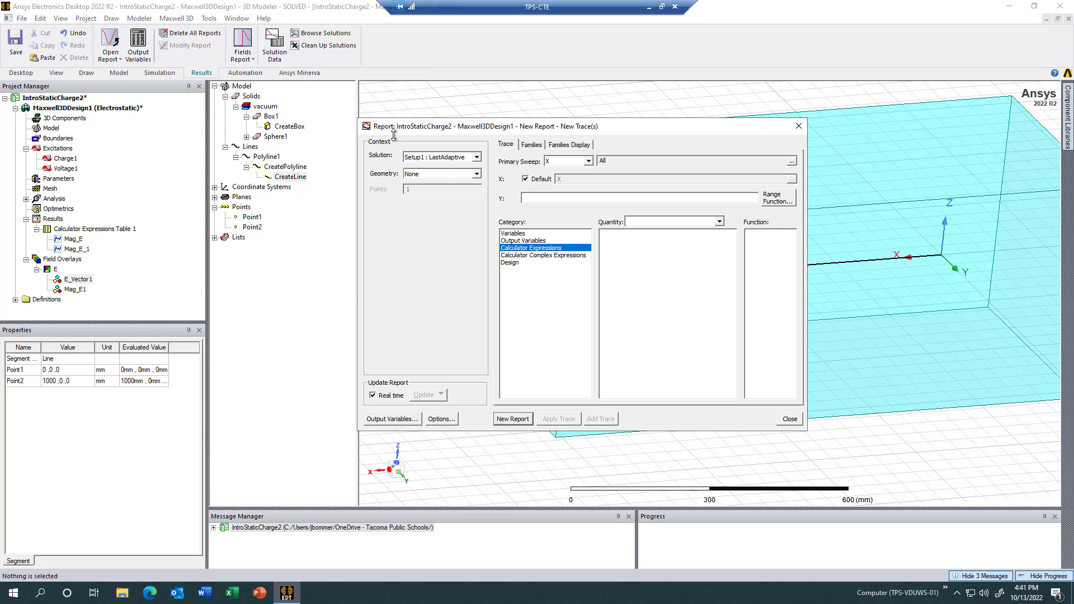
left_click(476, 175)
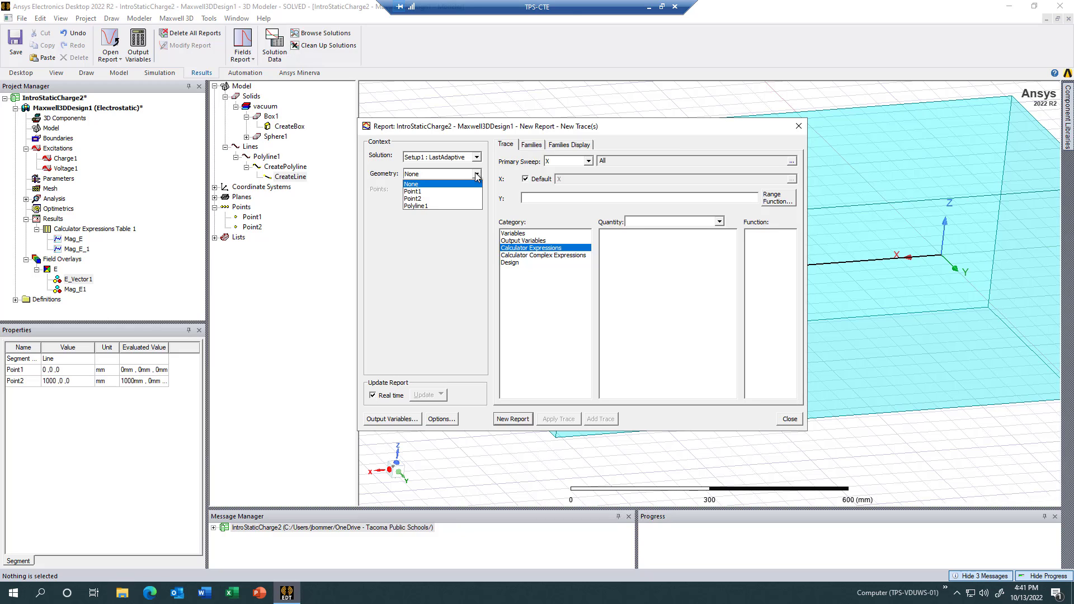
left_click(461, 206)
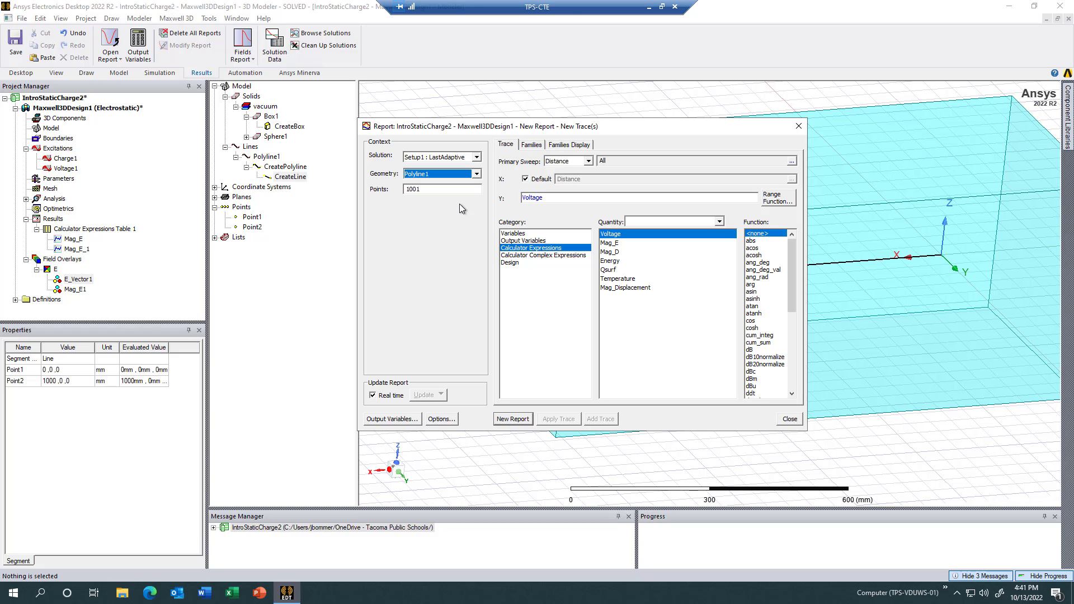
left_click(608, 244)
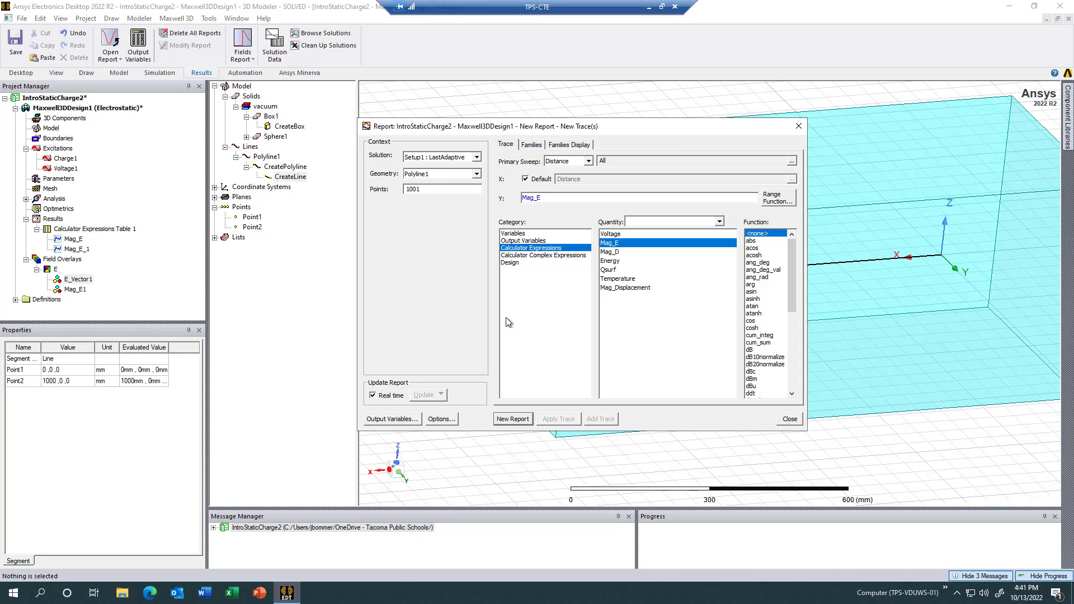
left_click(513, 420)
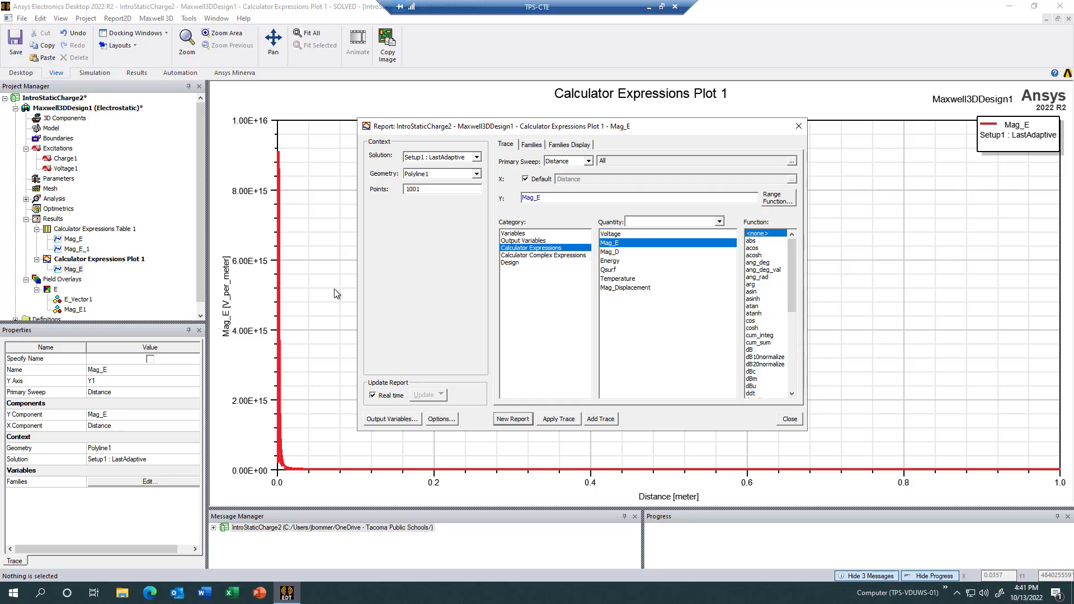
left_click(790, 420)
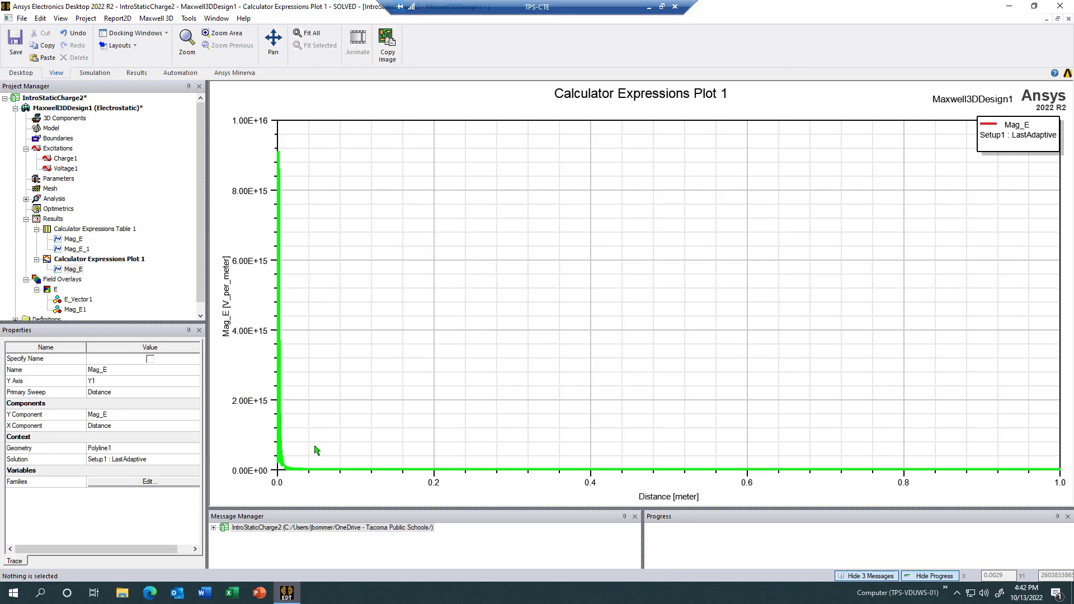
Step: Change the Y1 axis scaling of Calculator Expressions Plot 1 to Log
left_click(332, 318)
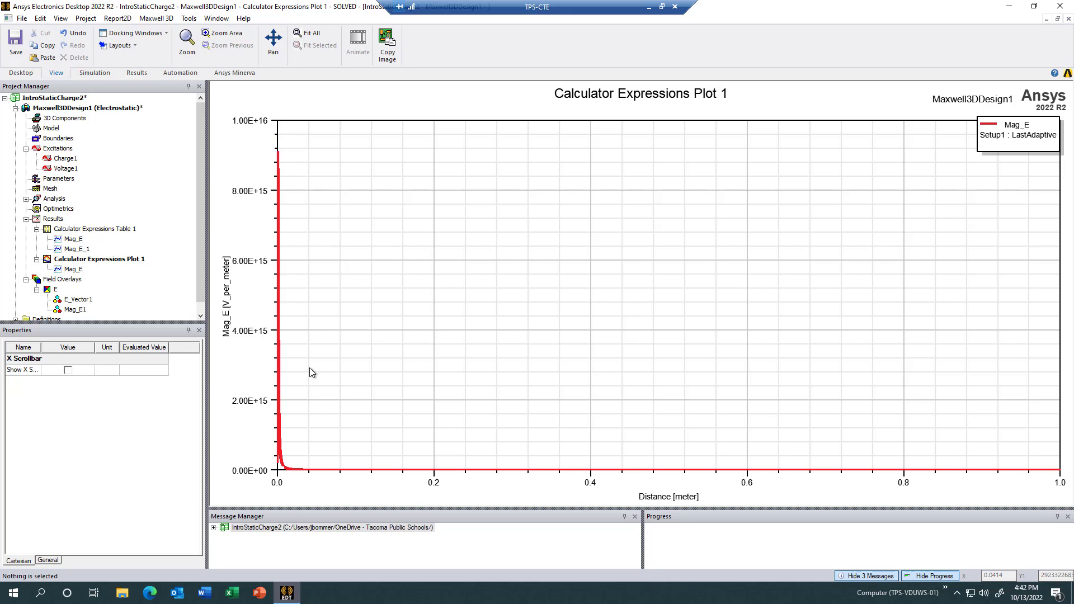
double_click(254, 263)
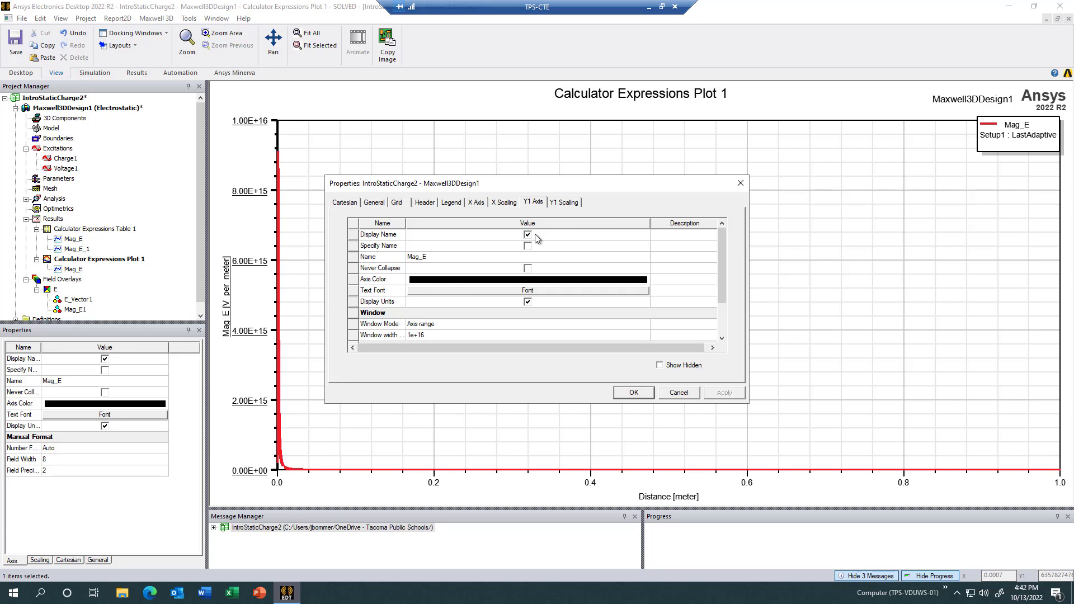
left_click(562, 203)
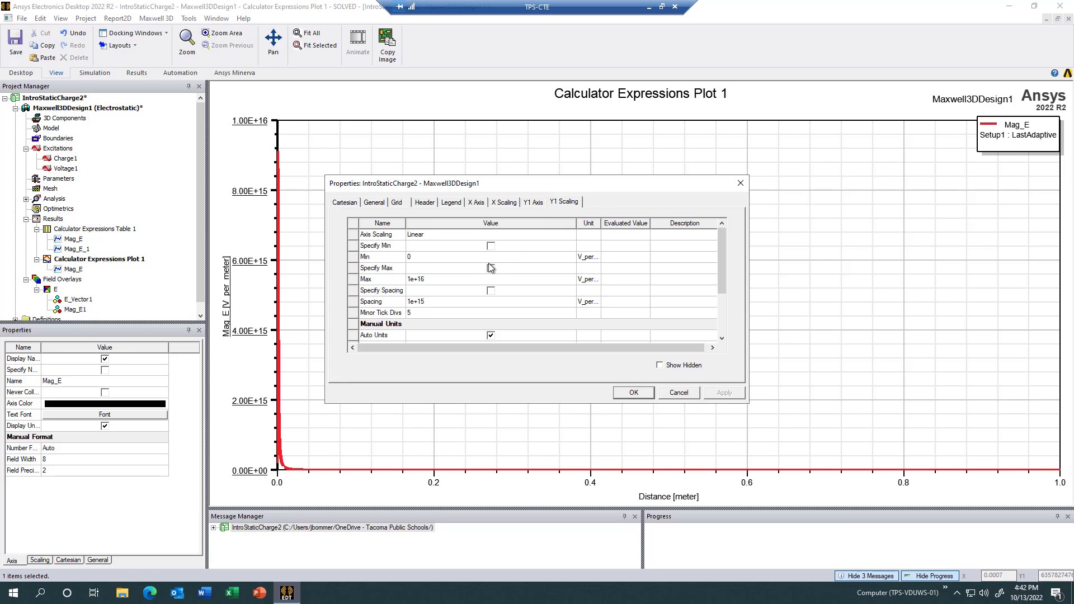
left_click(500, 235)
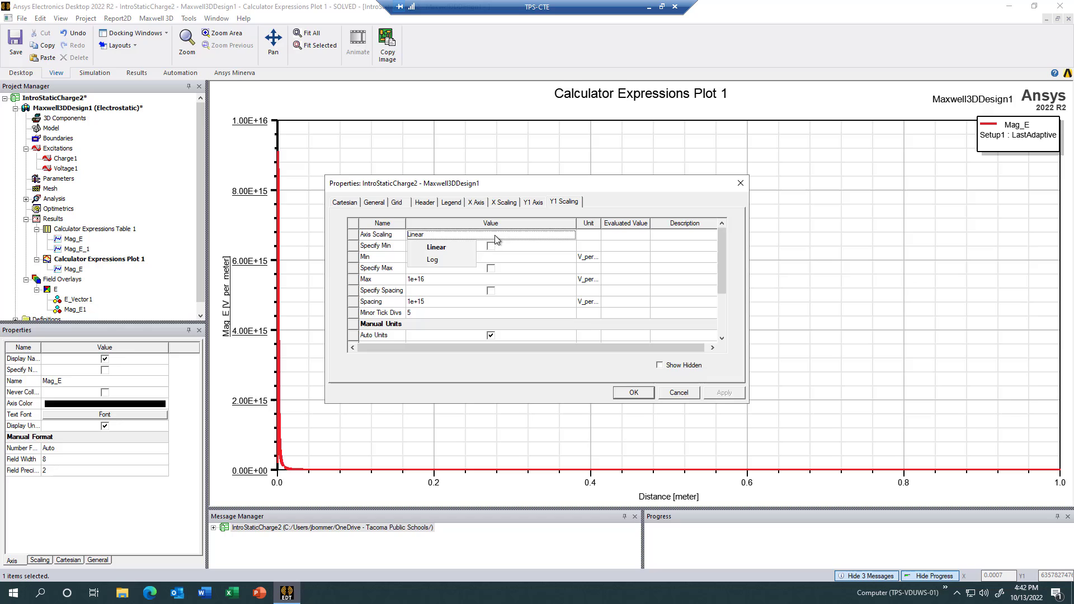
left_click(445, 259)
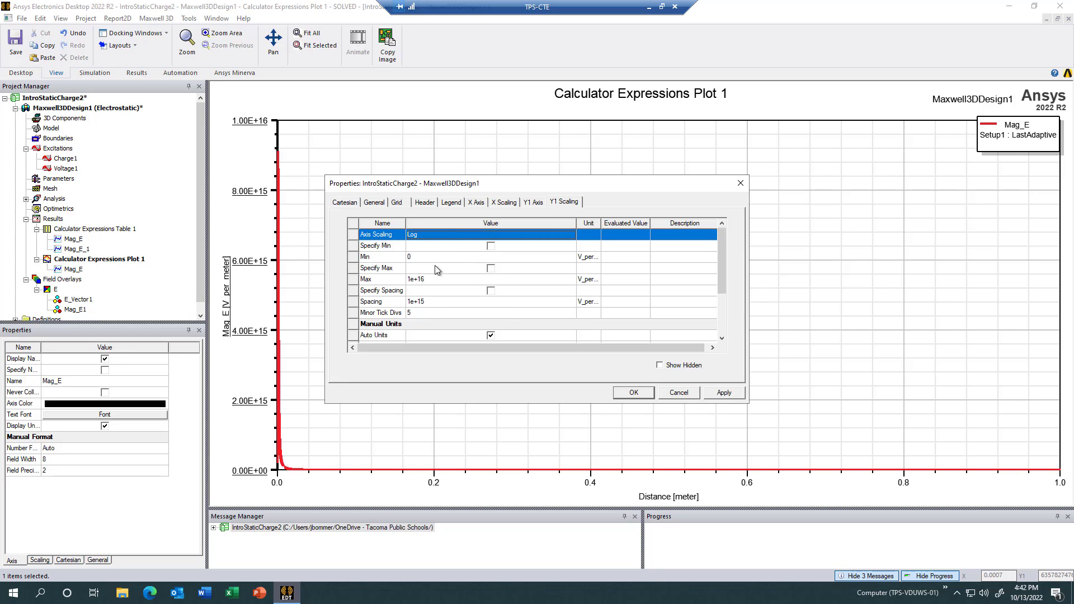
left_click(721, 394)
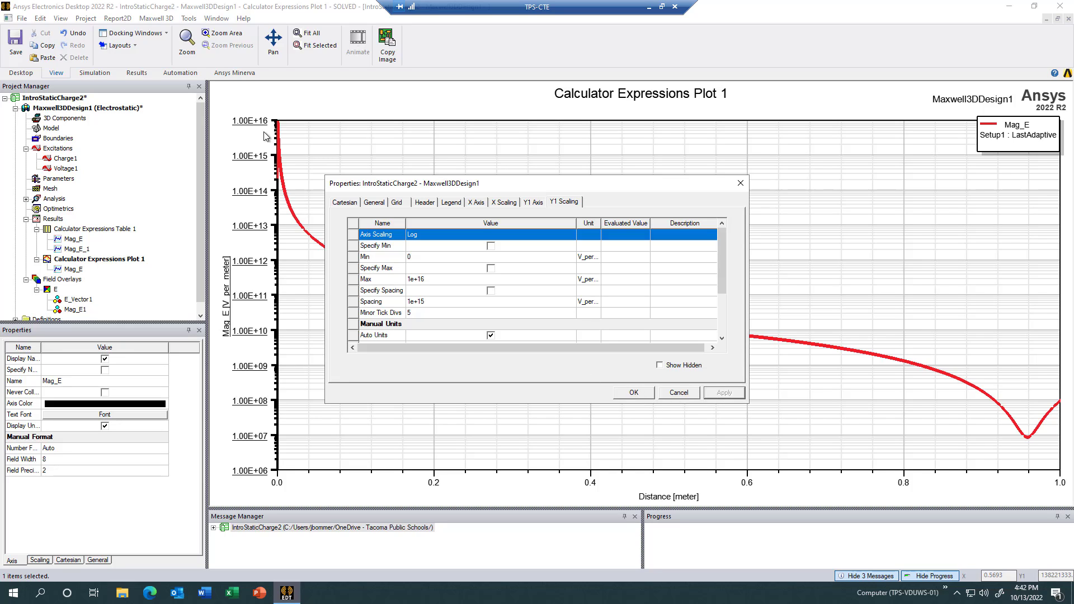
left_click(634, 393)
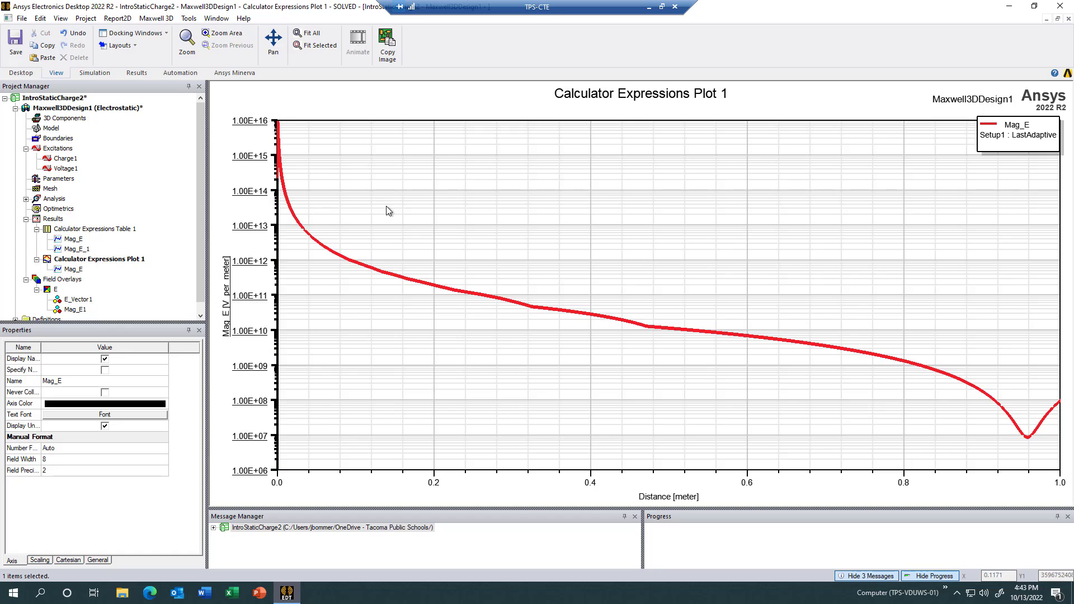
Step: Examine the Mag_E curve close up near zero distance, where the line starts inside the charged sphere
scroll(411, 211, "down", 3)
scroll(385, 197, "up", 5)
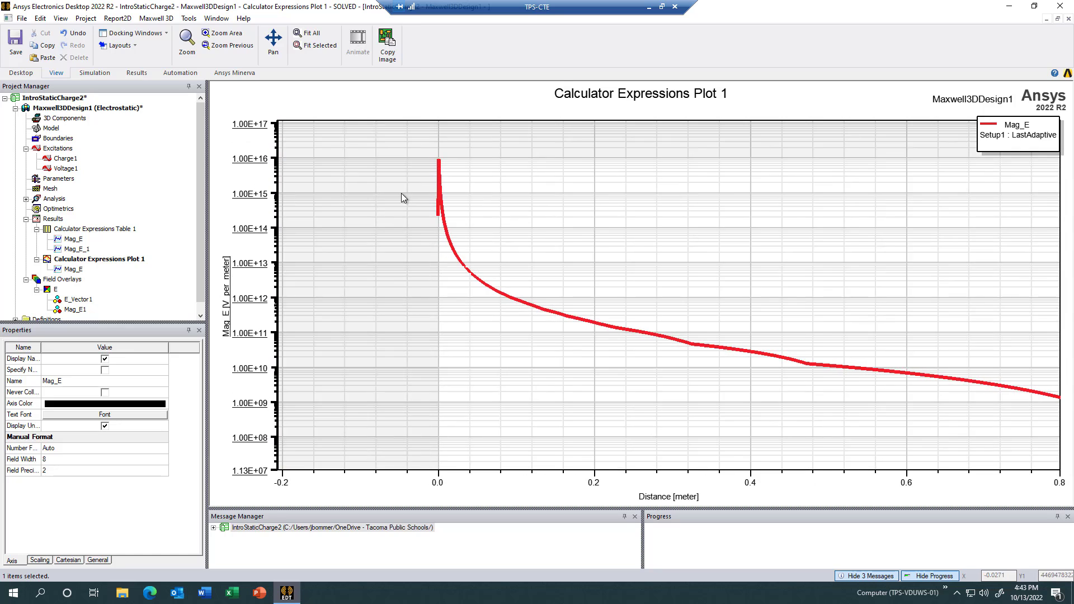
scroll(489, 240, "up", 4)
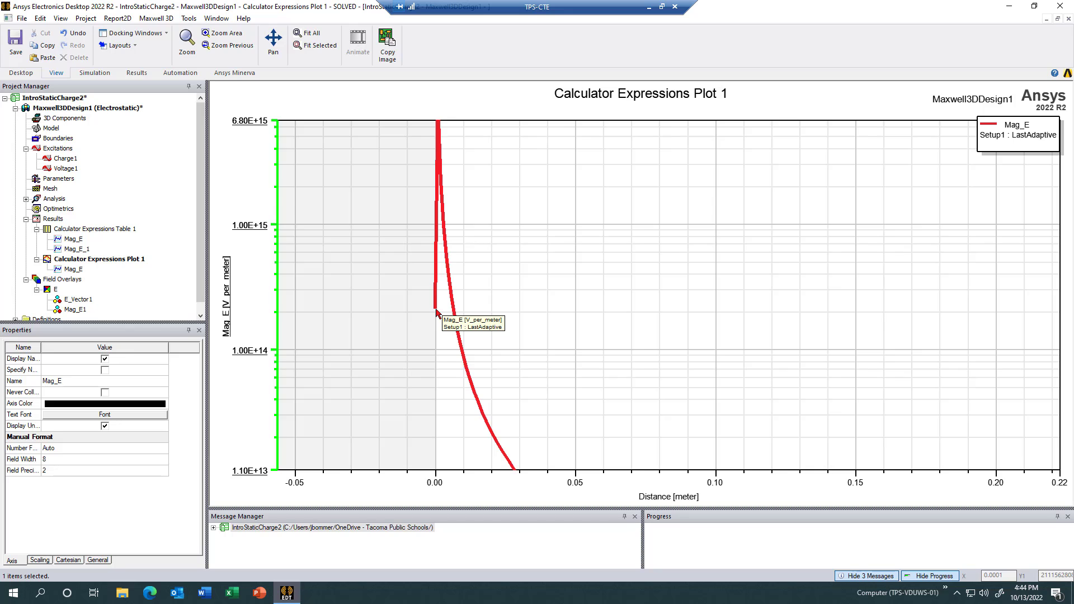
Step: Examine the Mag_E curve from its start at zero distance out to the far end of the line near 1 meter
scroll(436, 312, "down", 4)
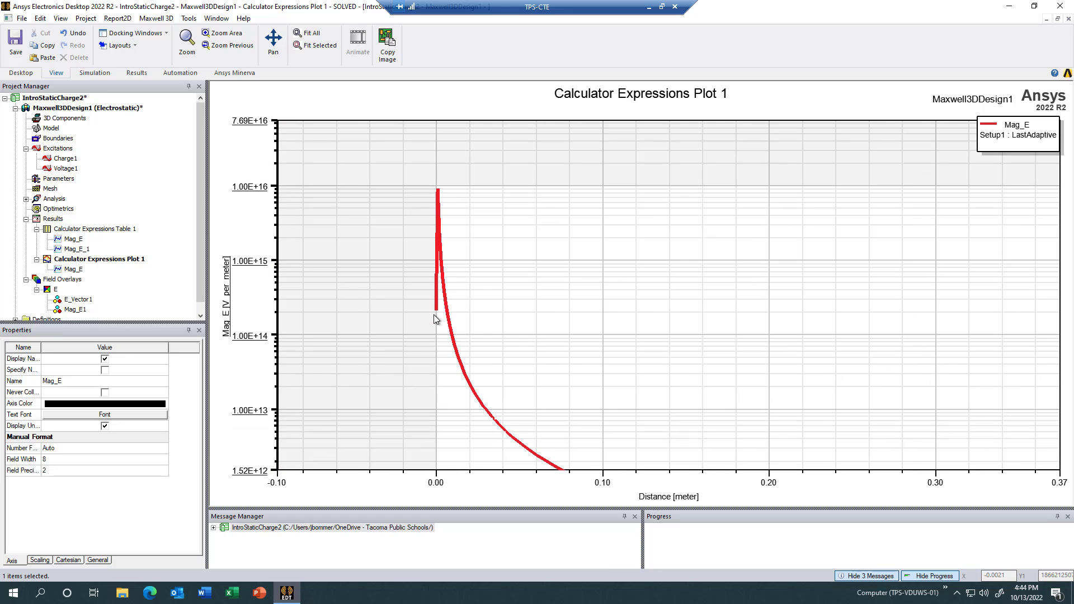
scroll(463, 267, "up", 3)
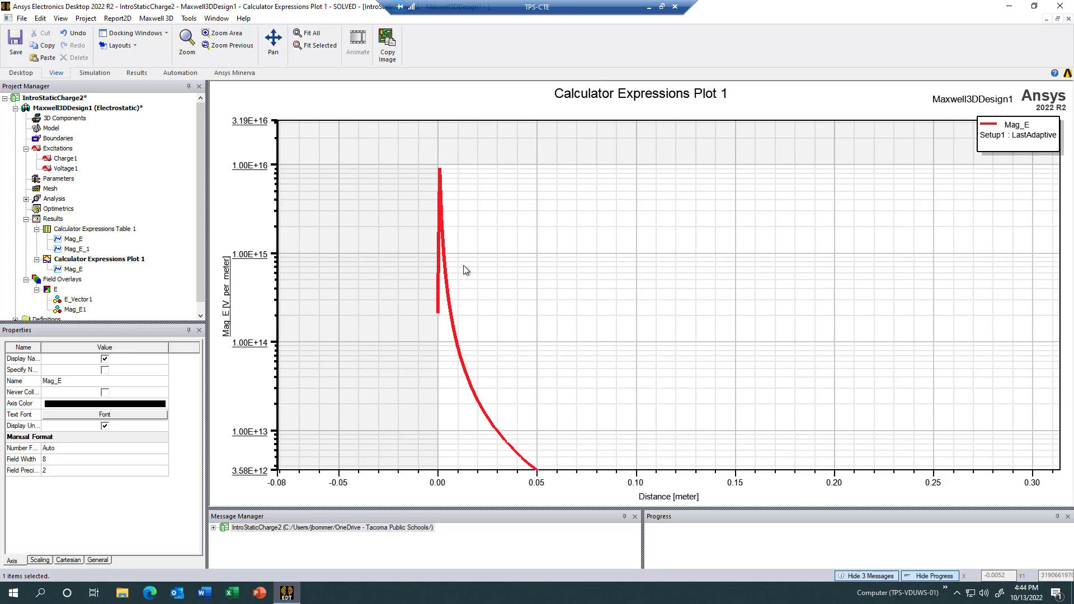
scroll(463, 261, "up", 1)
middle_click_drag(465, 274, 479, 330)
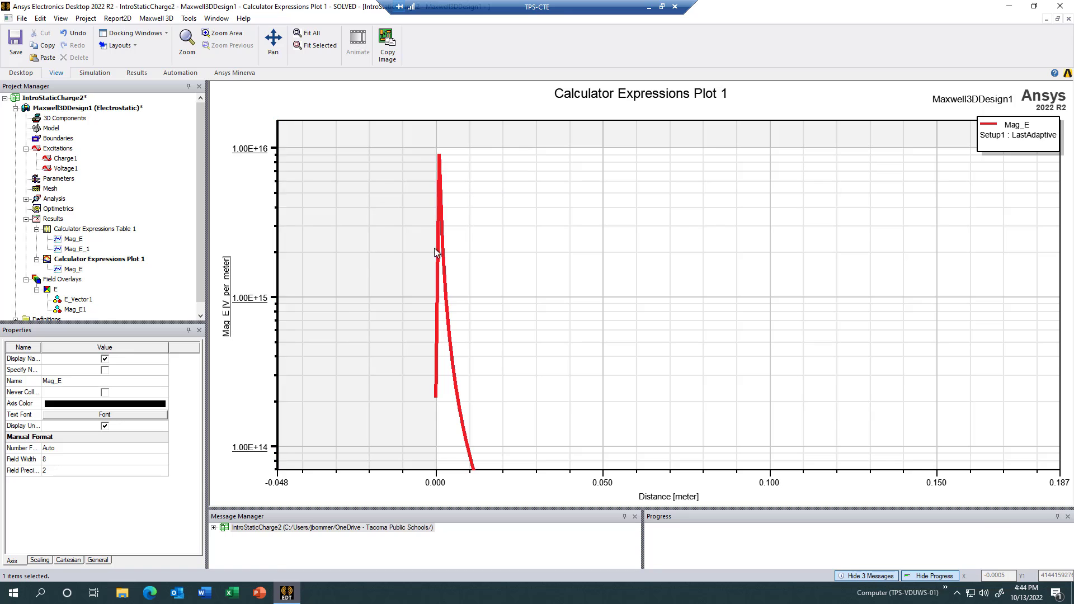
scroll(548, 381, "down", 5)
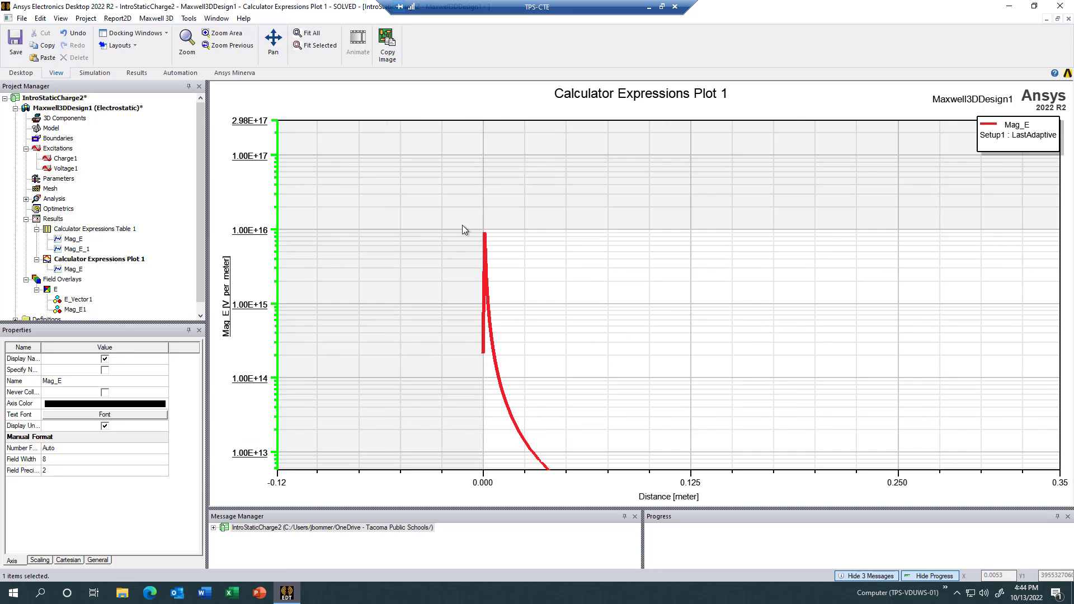
scroll(531, 341, "down", 1)
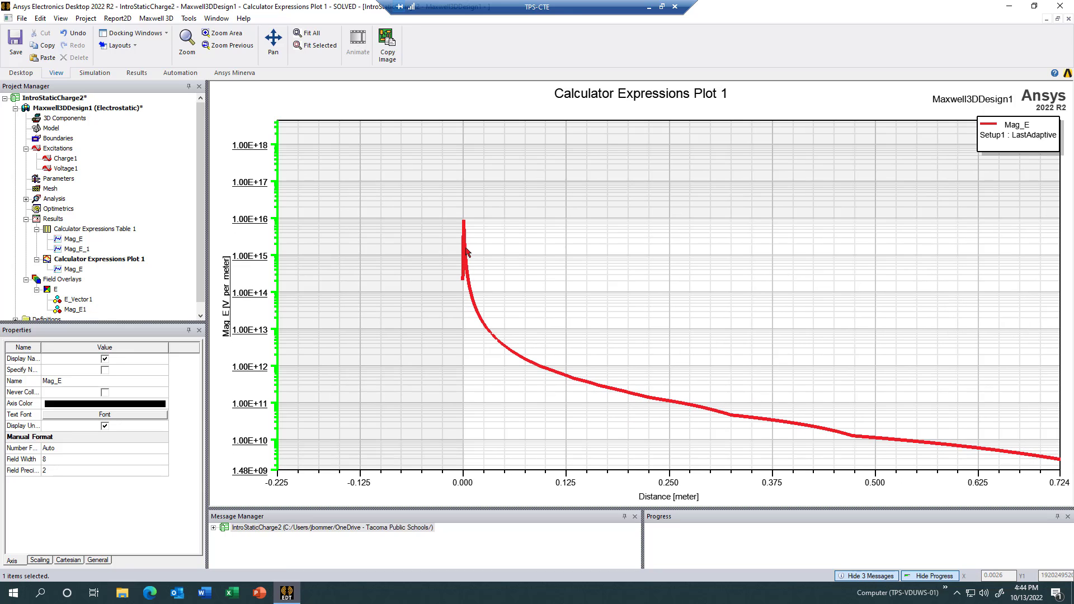
scroll(437, 239, "down", 1)
scroll(438, 236, "down", 2)
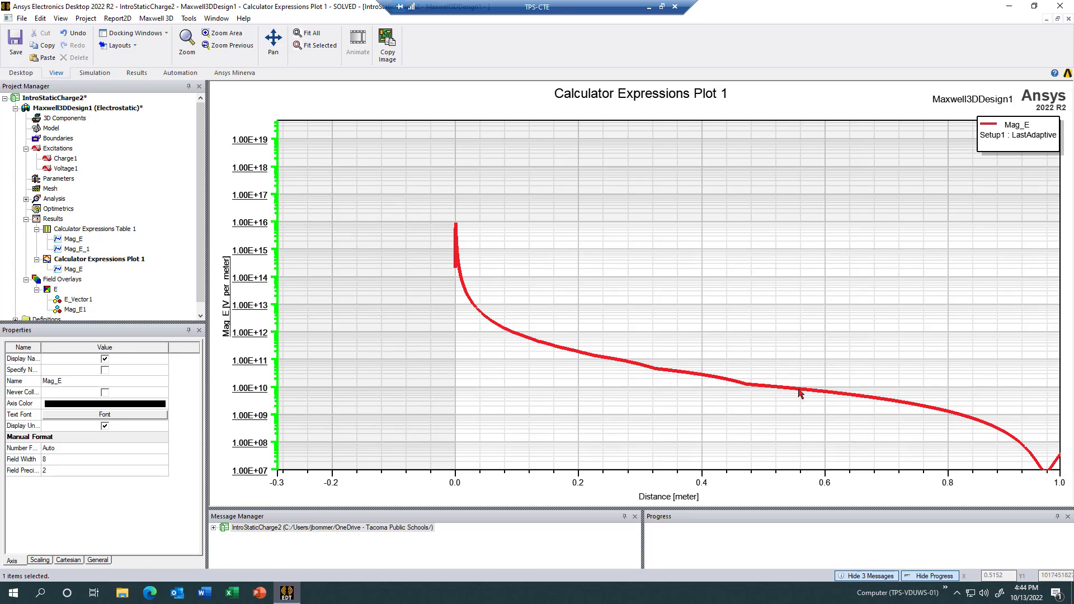
scroll(567, 375, "down", 6)
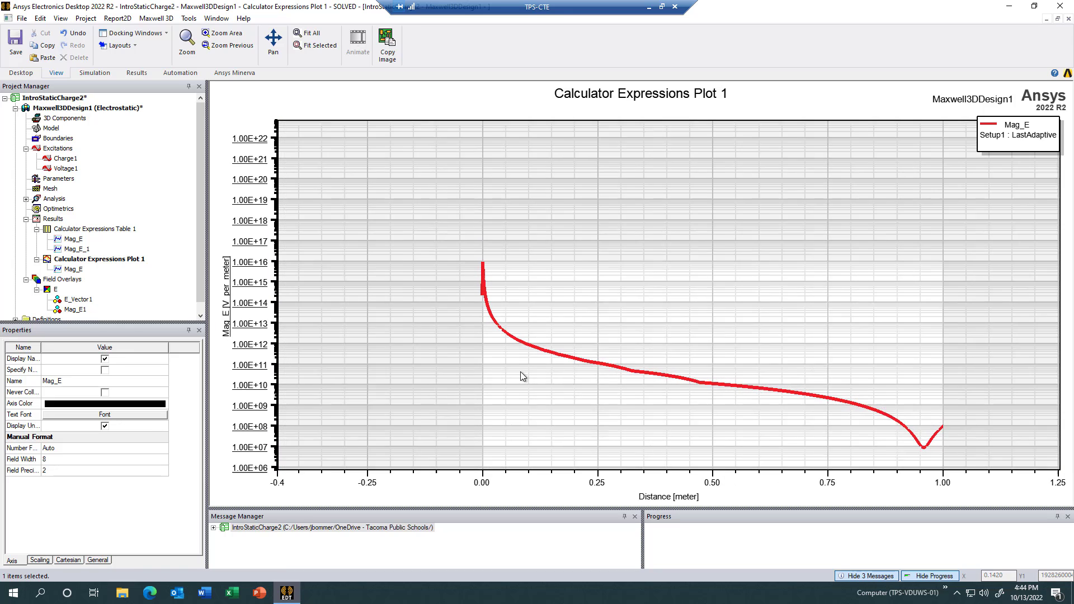
middle_click_drag(520, 371, 415, 335)
scroll(819, 415, "up", 6)
scroll(819, 415, "up", 2)
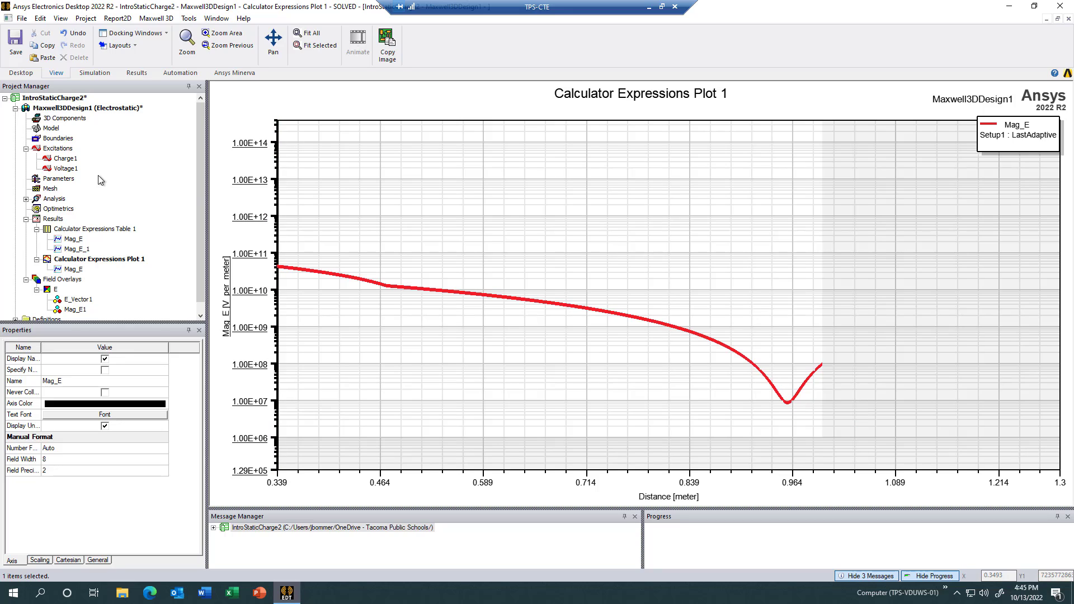
Step: Return to the Maxwell3DDesign1 3D model and examine where the far end of Polyline1 lies relative to the box wall
left_click(66, 109)
double_click(65, 108)
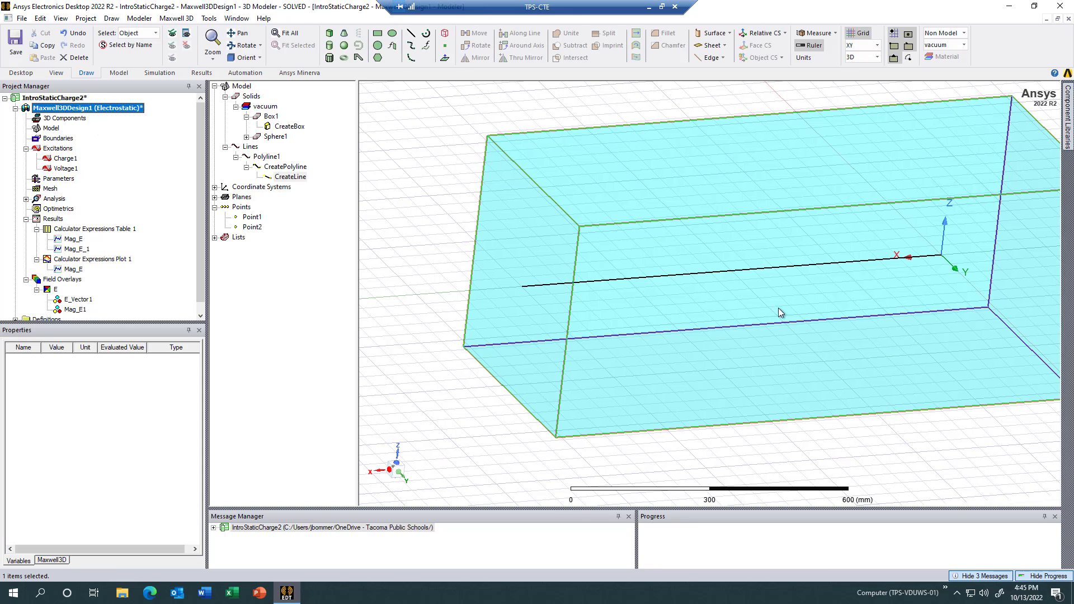
mouse_move(798, 318)
middle_mouse_down()
mouse_move(815, 326)
mouse_move(613, 313)
mouse_move(585, 288)
middle_mouse_up()
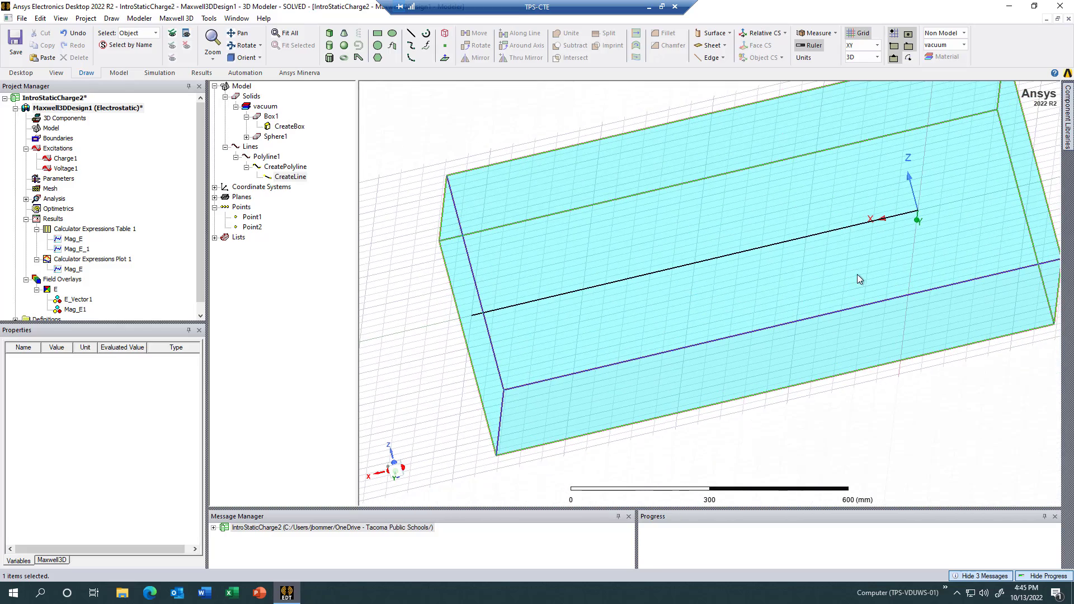
mouse_move(653, 152)
middle_mouse_down()
mouse_move(673, 161)
mouse_move(546, 149)
middle_mouse_up()
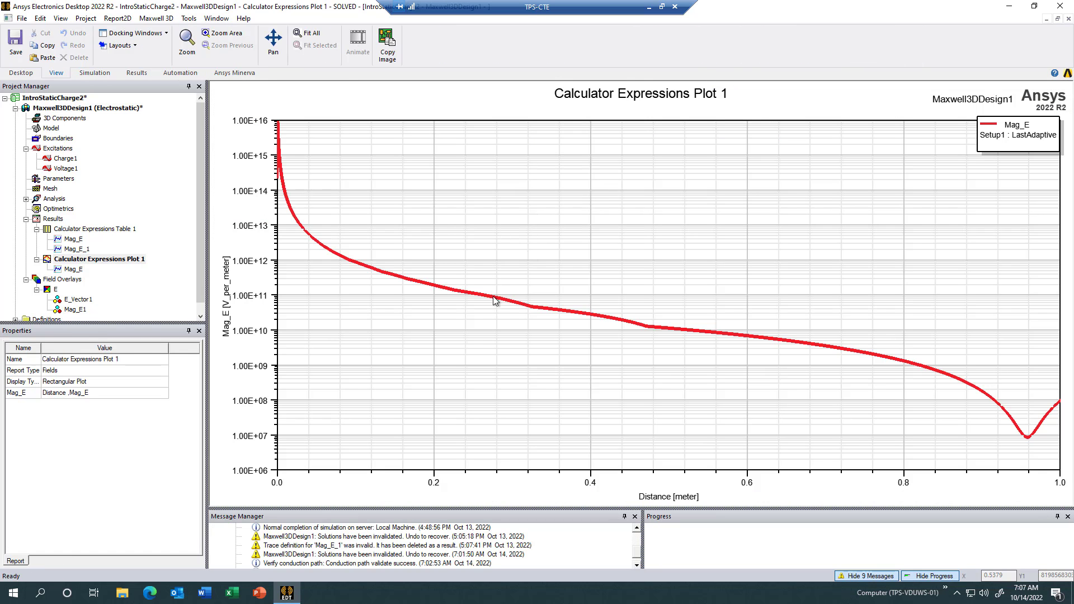
Step: Start a comma-delimited (.csv) export of Calculator Expressions Plot 1 and name the file Results From Maxwell3D
right_click(556, 250)
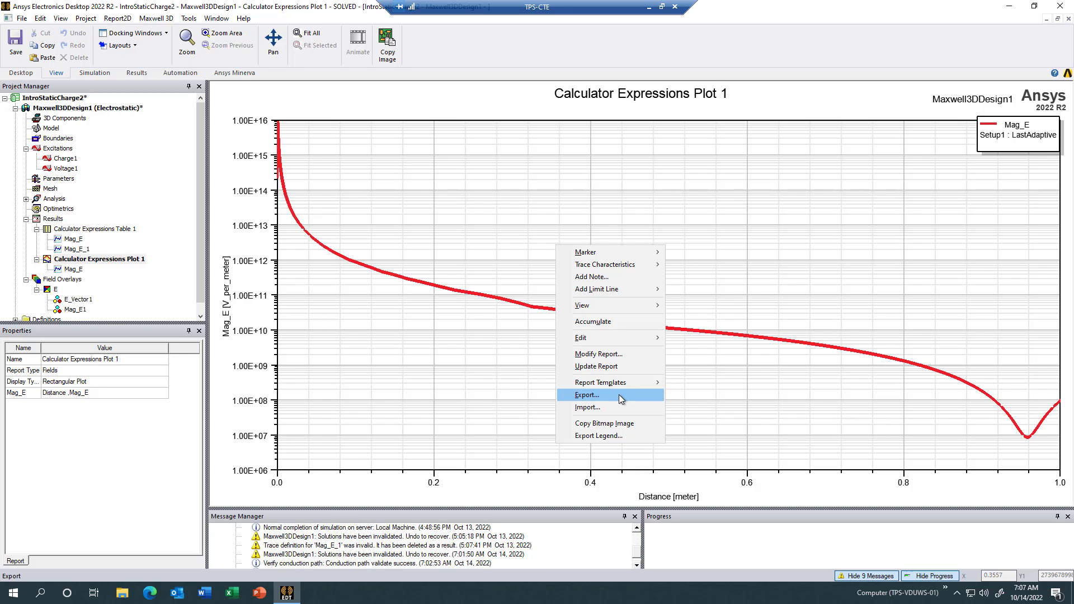
left_click(525, 223)
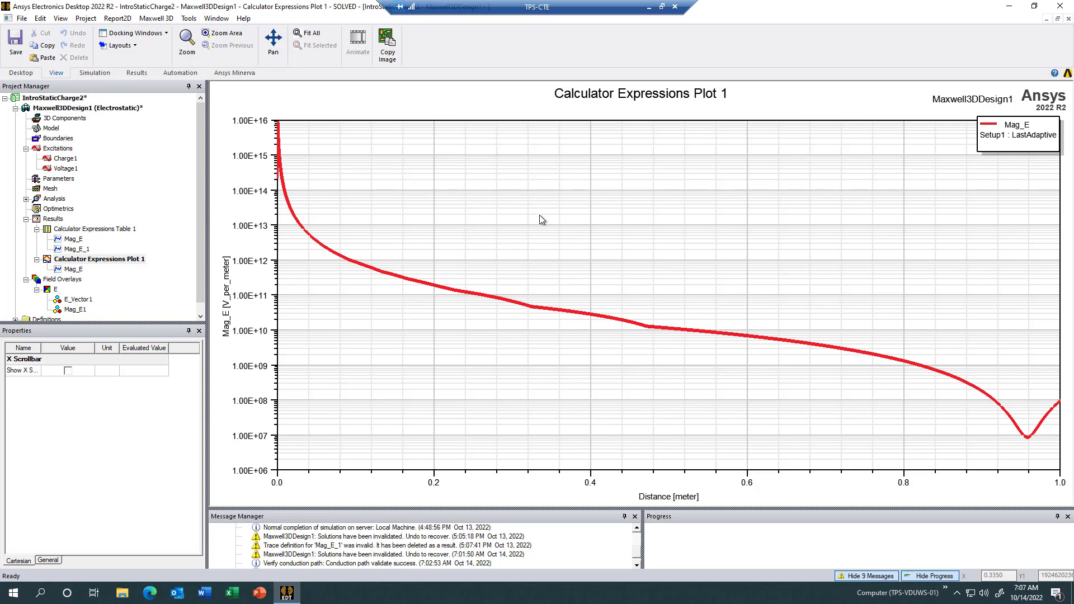
right_click(582, 235)
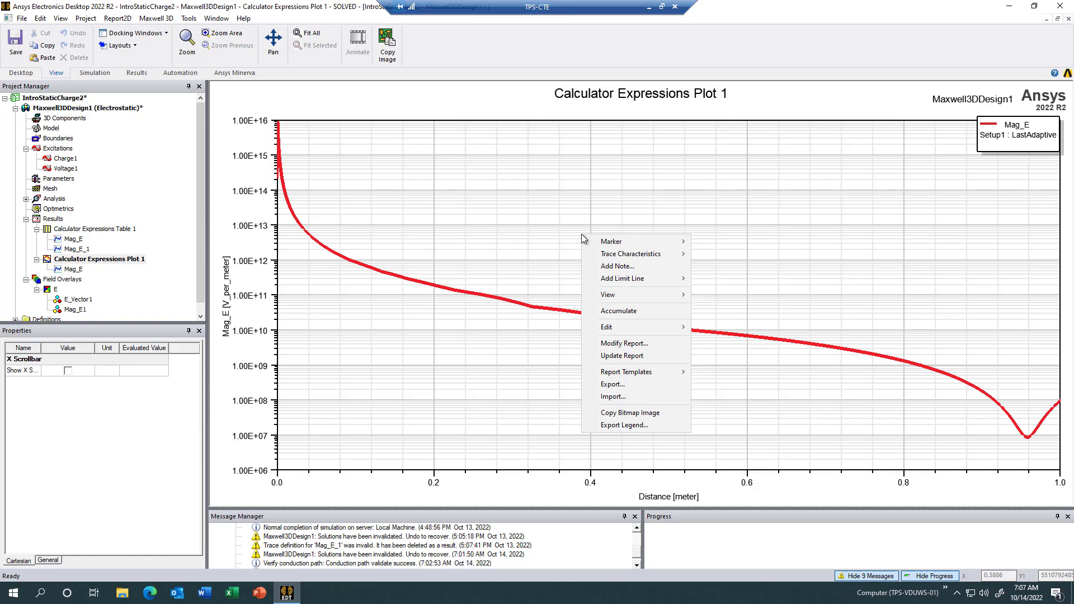
left_click(636, 385)
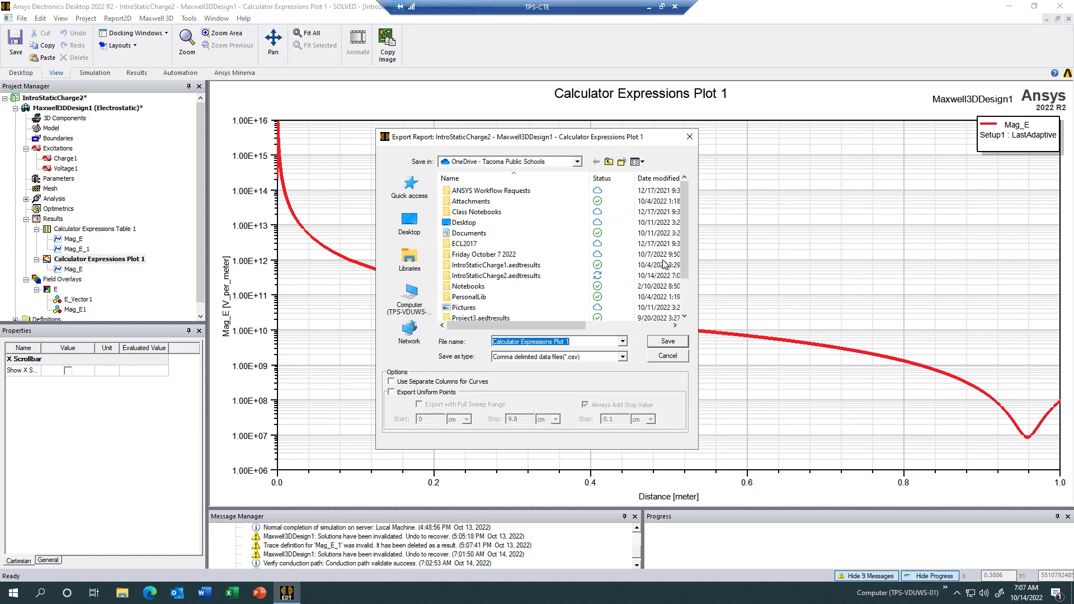
left_click_drag(682, 249, 687, 318)
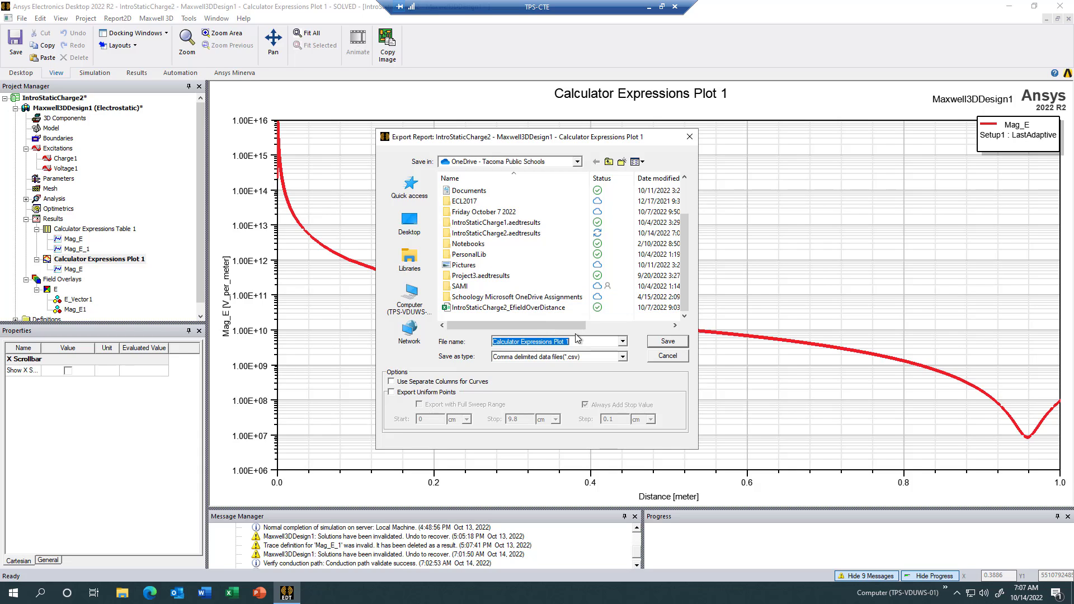
key("End")
key("shift+Left")
key("shift+Left")
key("shift+Left")
key("shift+Left")
key("shift+Left")
key("shift+Left")
key("shift+Left")
key("shift+Left")
key("shift+Left")
key("shift+Left")
key("shift+Left")
key("shift+Left")
key("shift+Left")
key("shift+Left")
key("shift+Left")
key("shift+Left")
key("shift+Left")
key("shift+Left")
key("shift+Left")
key("shift+Left")
type("In")
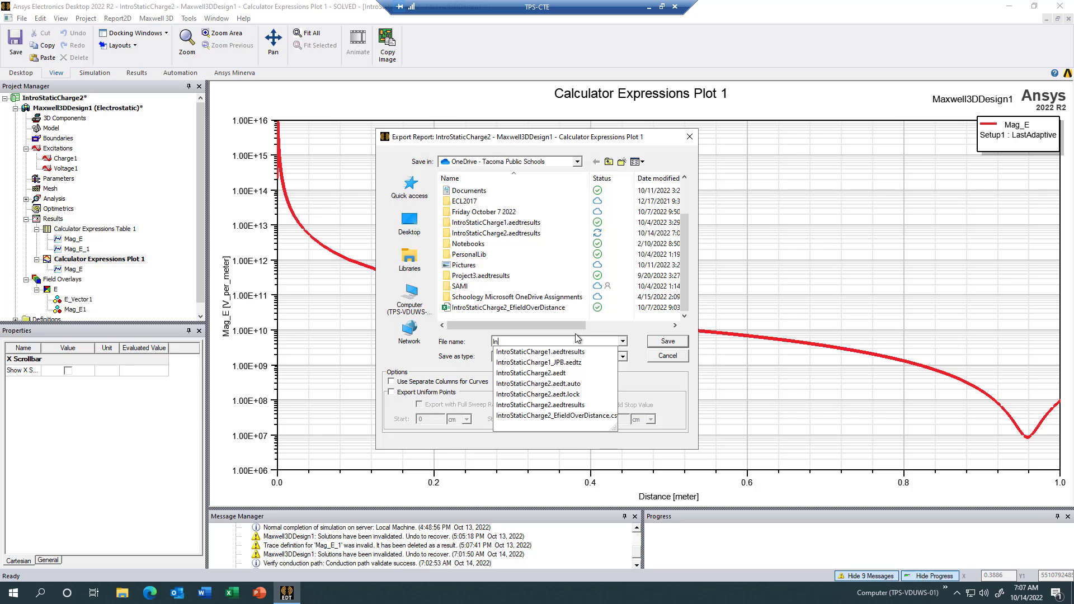
key("BackSpace")
key("BackSpace")
type("Resu")
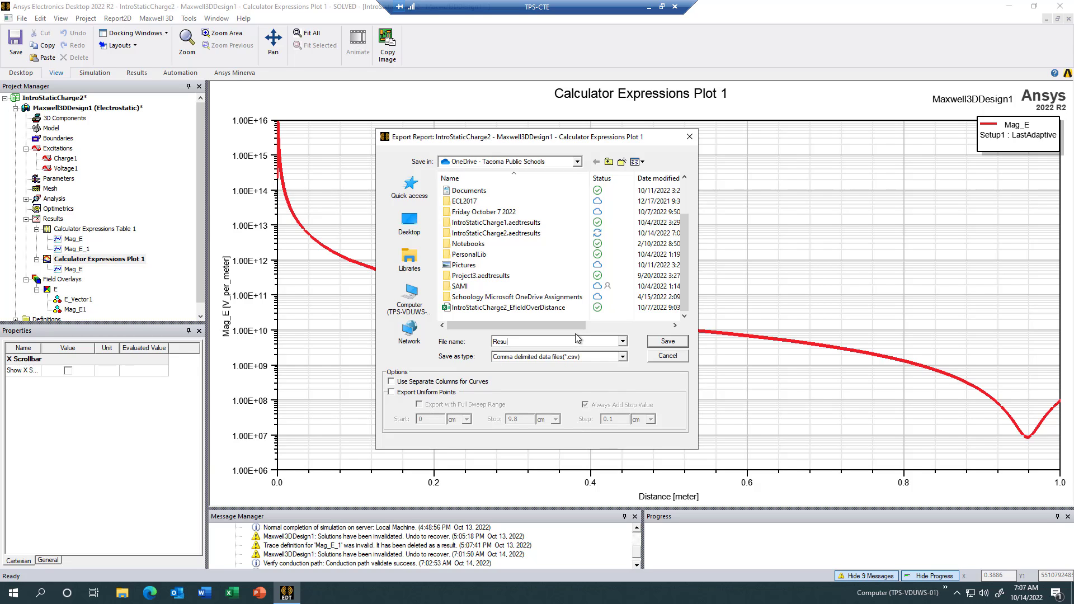
type("lts")
type(" Fo")
type("rom Ma")
type("xwell3D")
Step: Enable exporting of uniform points and set the unit of the start value to mm
left_click(391, 393)
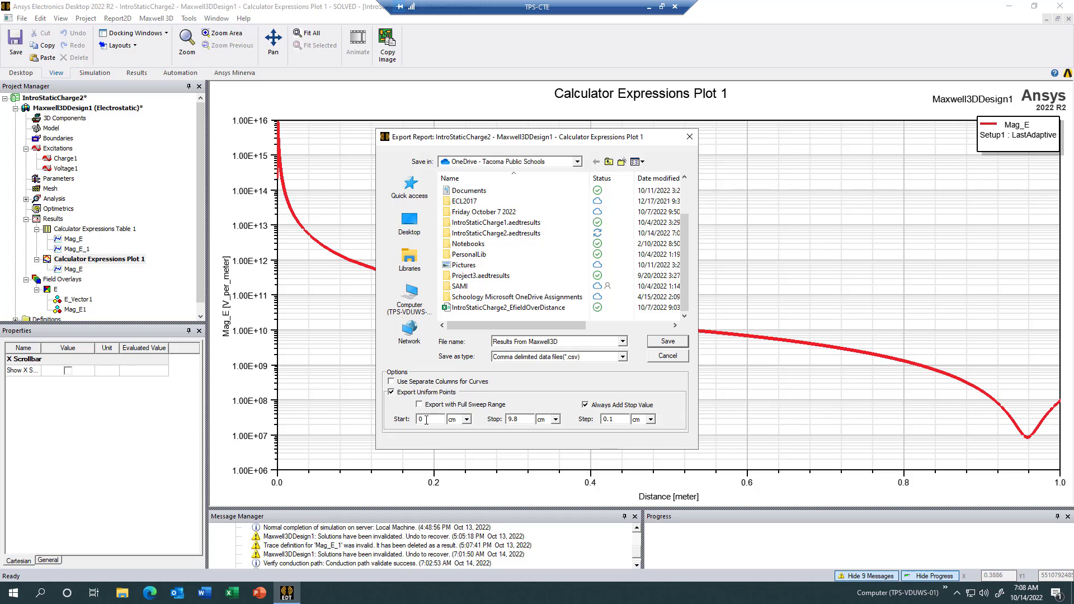
left_click(467, 420)
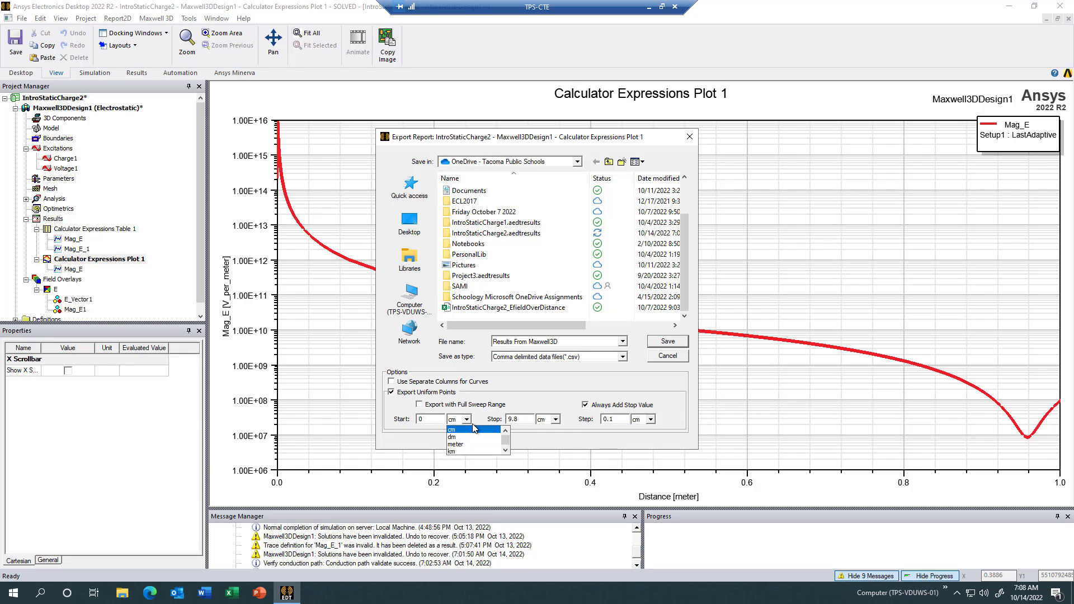
scroll(473, 427, "down", 3)
scroll(473, 433, "up", 3)
left_click(454, 451)
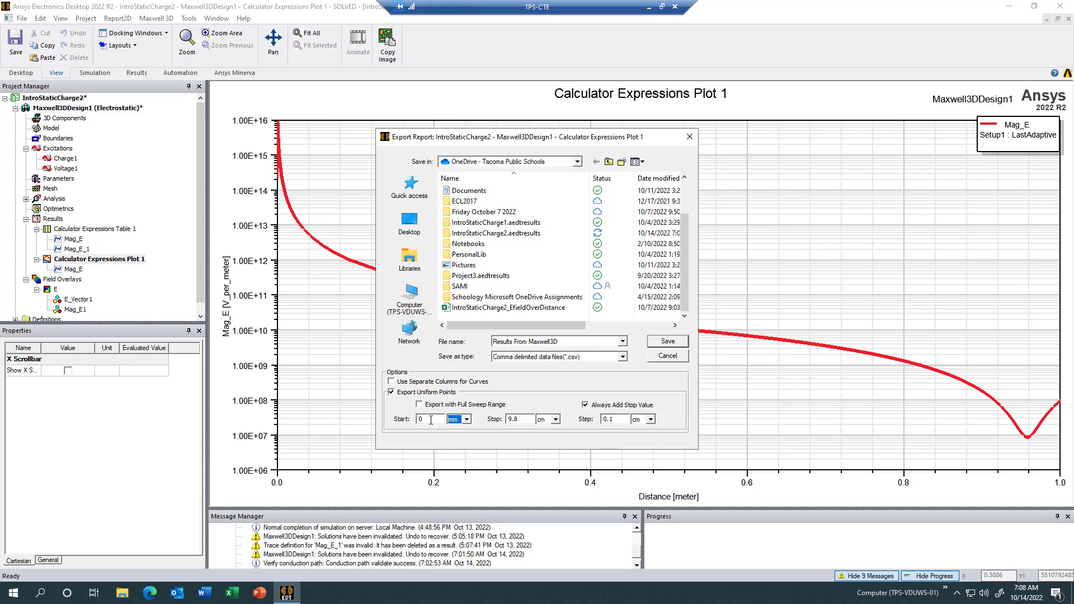
Step: Set the stop value of the uniform points to 1000 mm
left_click_drag(520, 420, 490, 424)
type("1000")
left_click(555, 420)
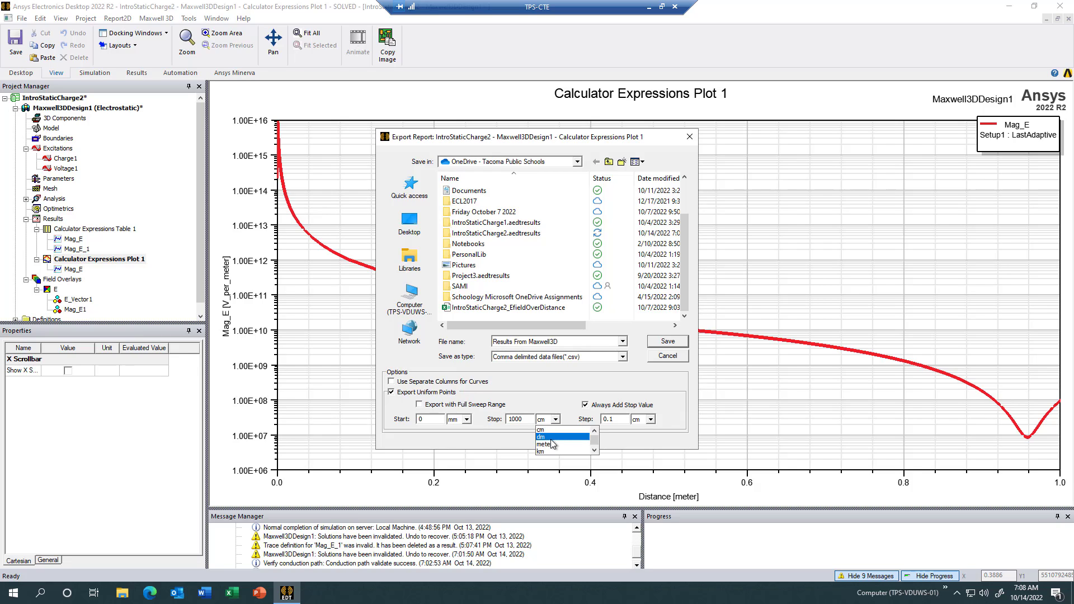
scroll(552, 445, "up", 2)
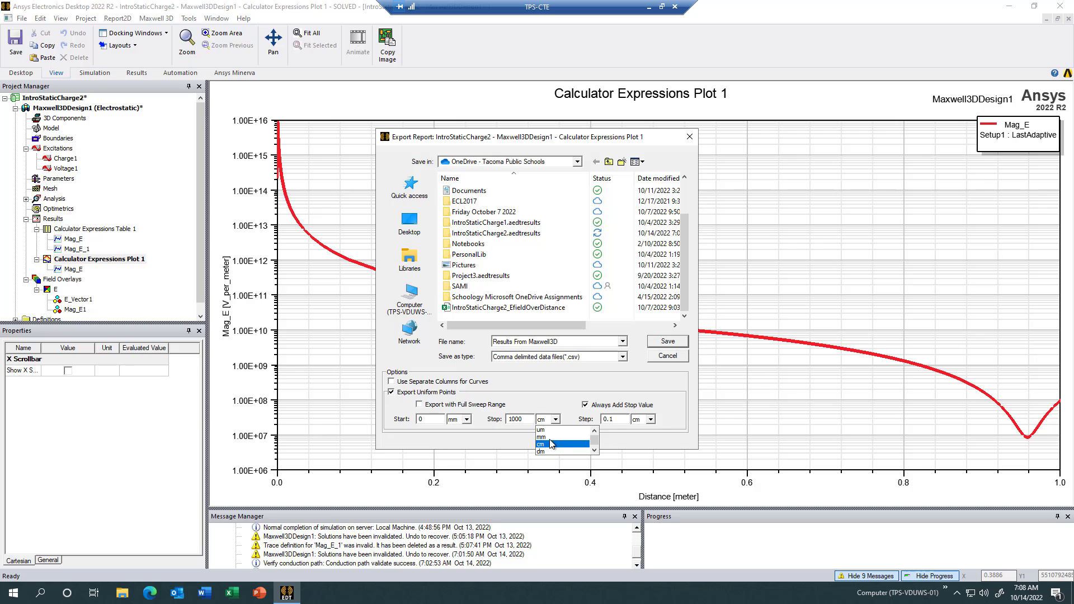
scroll(552, 442, "down", 1)
left_click(552, 438)
Step: Set the step between the uniform points to 1 mm and save the export
left_click_drag(618, 420, 597, 417)
type("1")
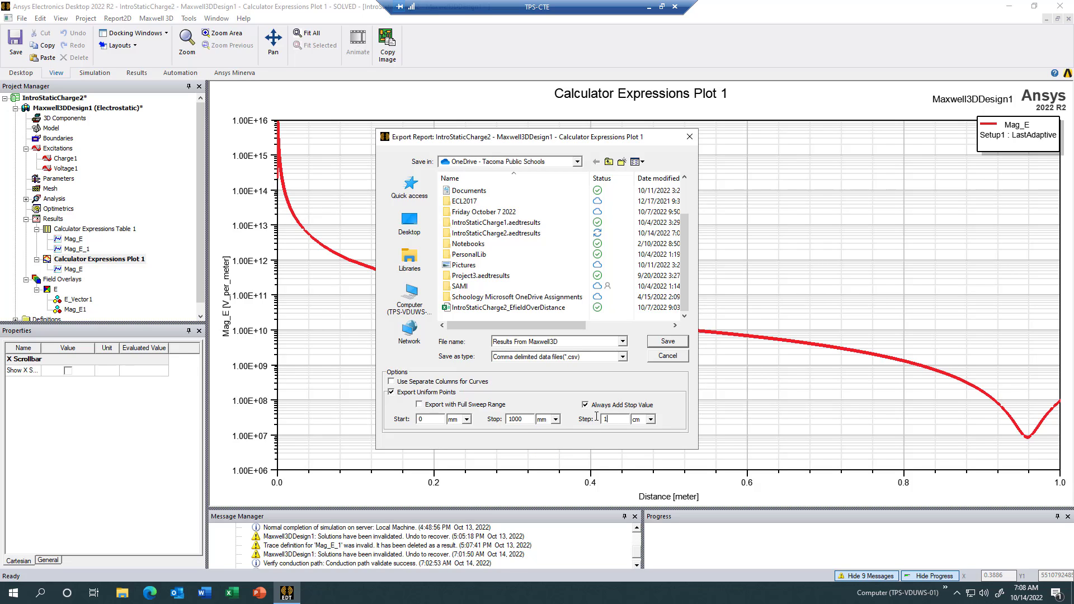
left_click(651, 420)
scroll(650, 435, "up", 1)
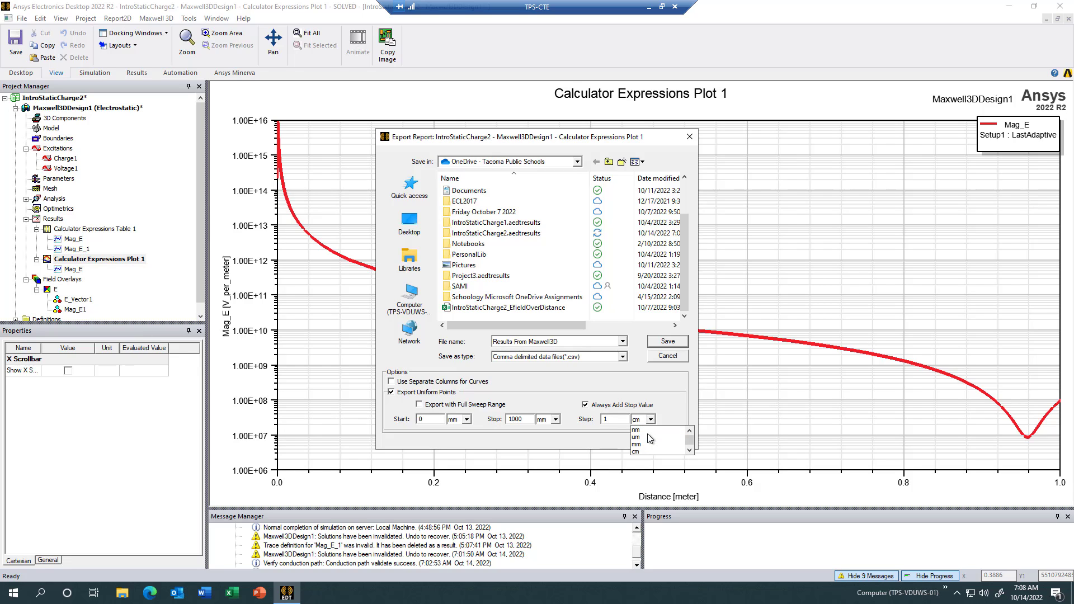
scroll(649, 438, "down", 1)
left_click(643, 437)
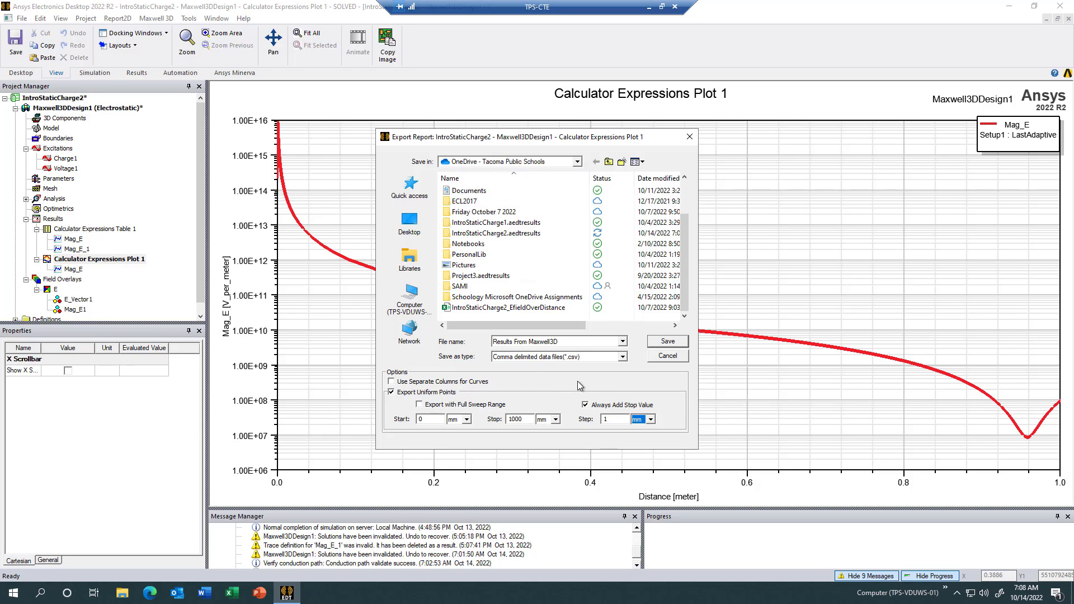
left_click(675, 343)
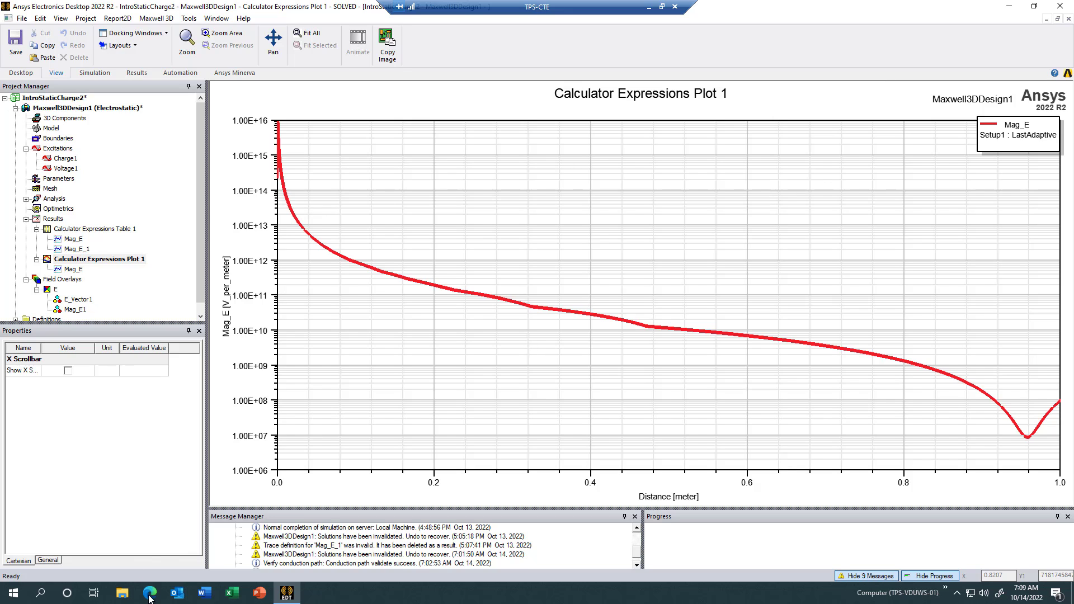
Step: Switch to File Explorer, open the OneDrive - Tacoma Public Schools folder and select the Results From Maxwell3D file
left_click(123, 594)
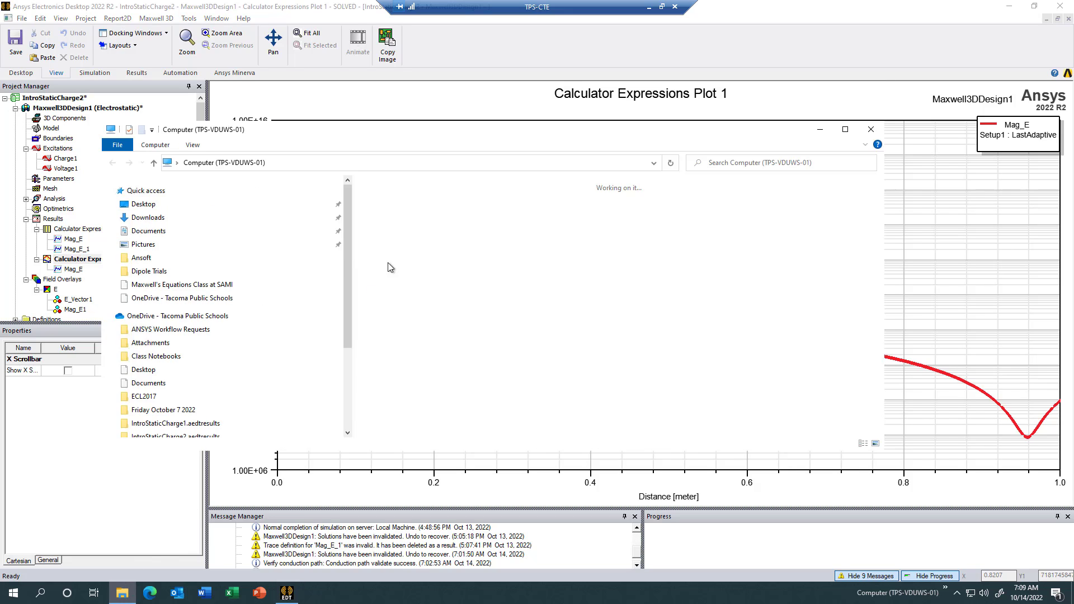
scroll(201, 222, "up", 7)
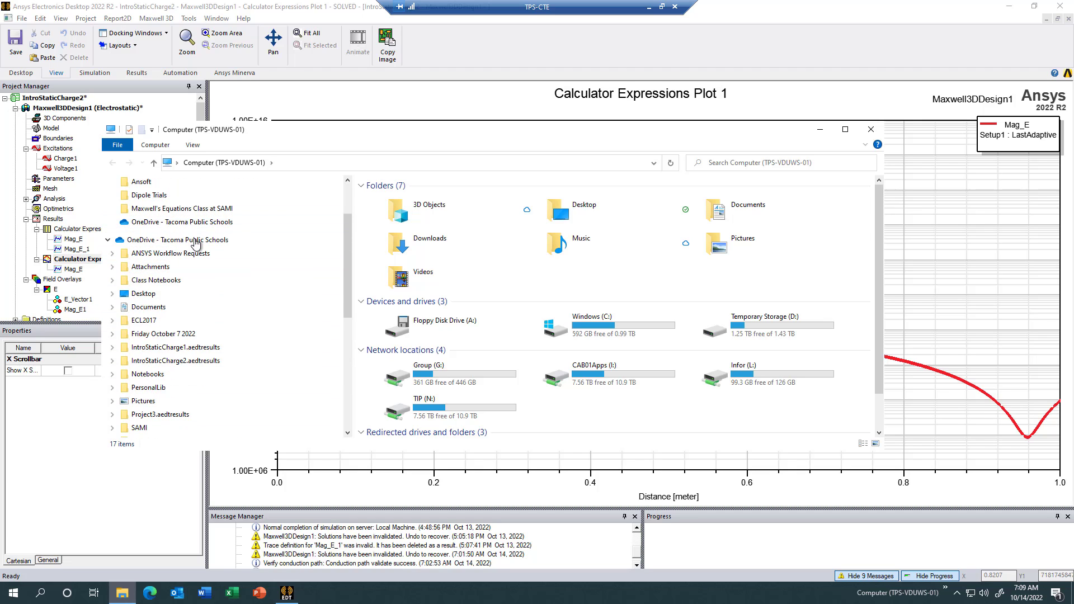
left_click(199, 240)
scroll(460, 386, "down", 1)
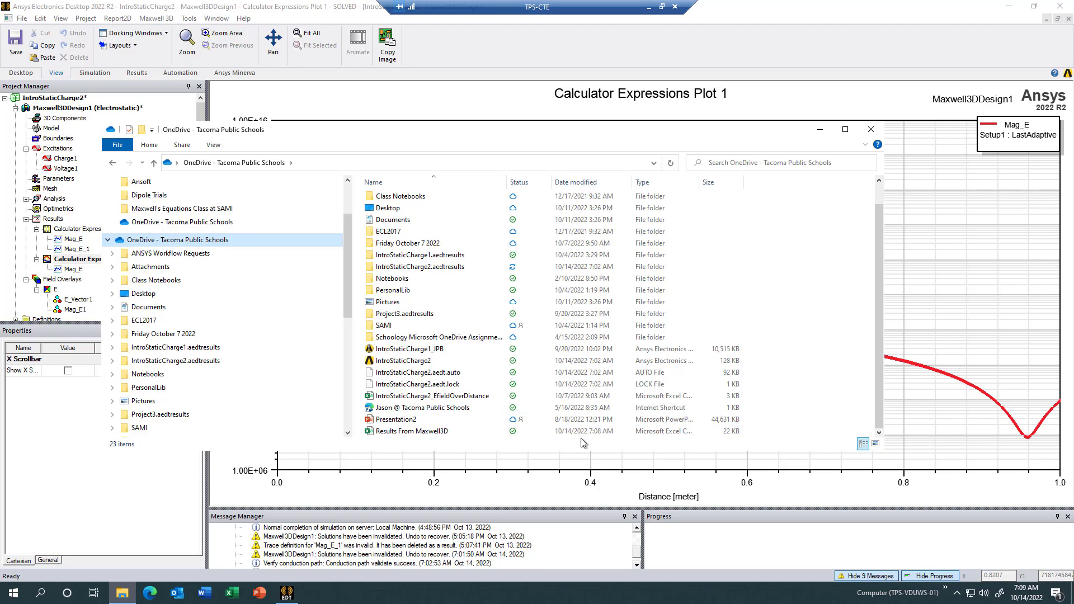
left_click(434, 433)
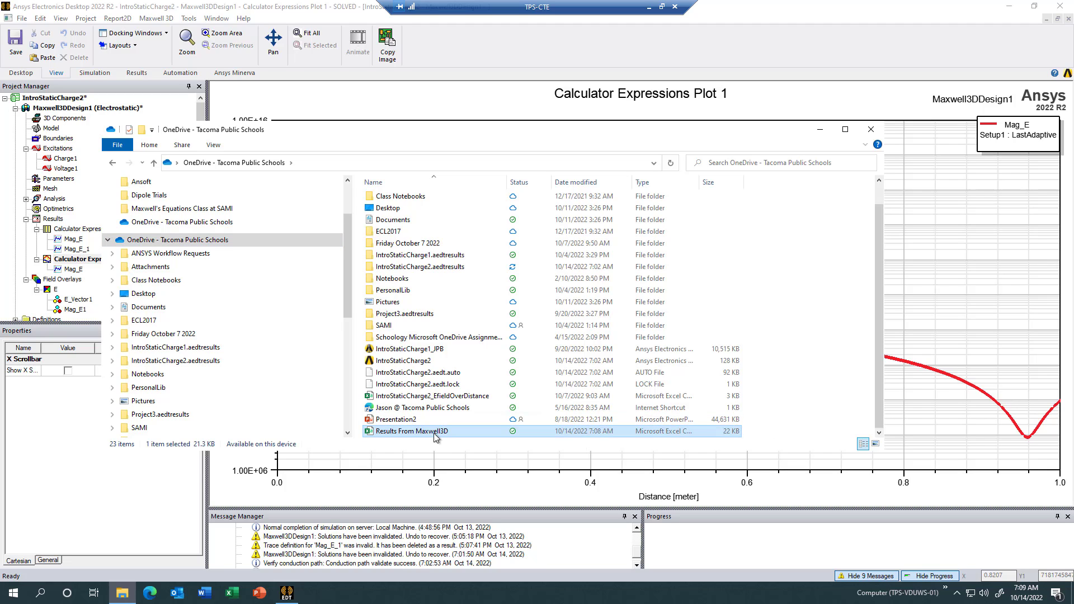
Step: Widen the Type column of the file list to read the full file type of Results From Maxwell3D
right_click(435, 434)
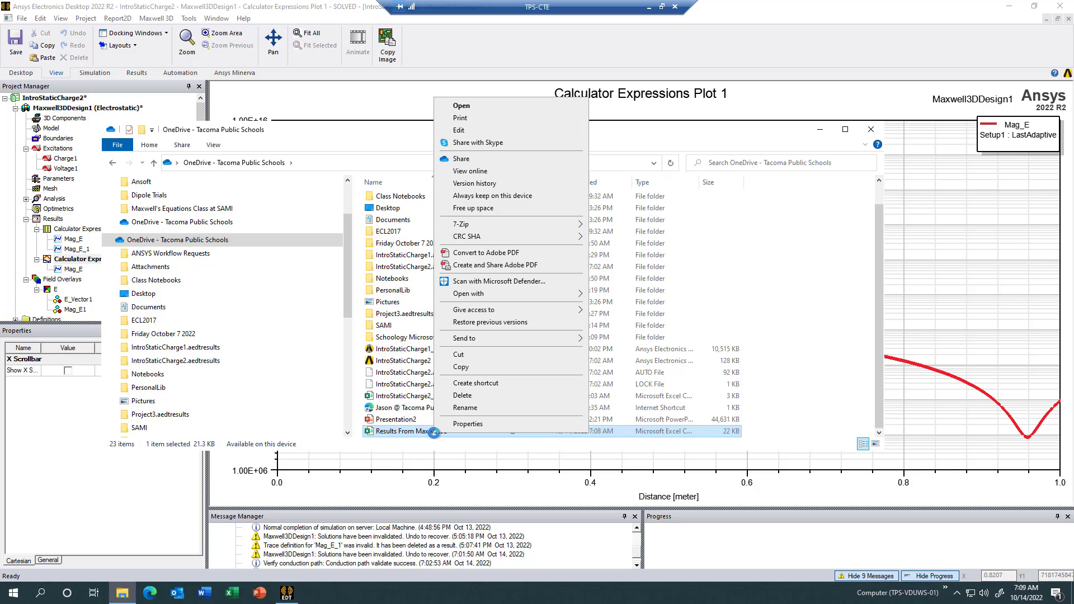
key("m")
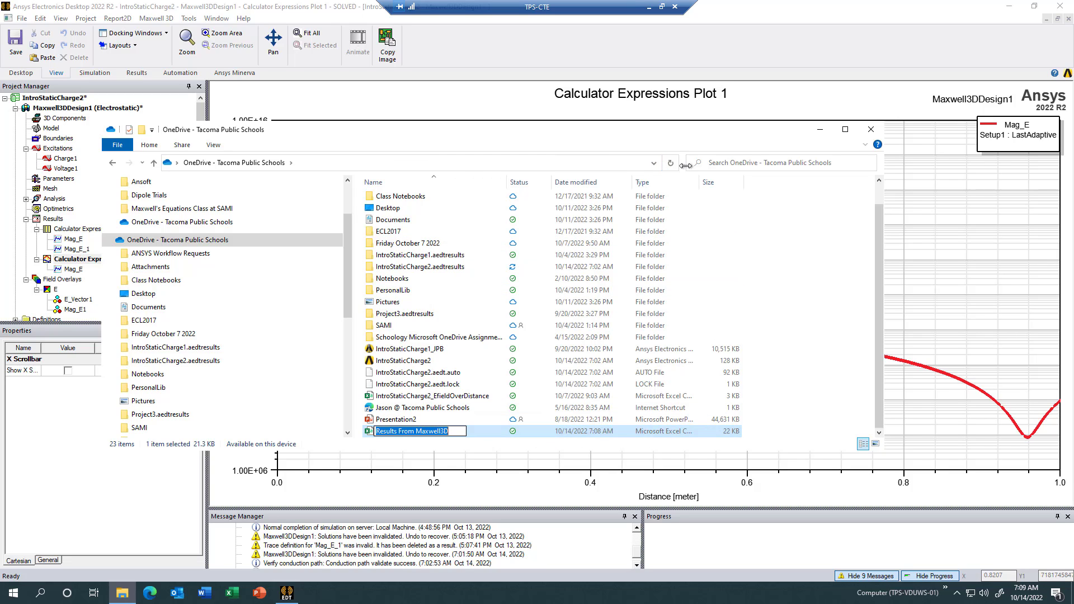
left_click_drag(697, 183, 795, 200)
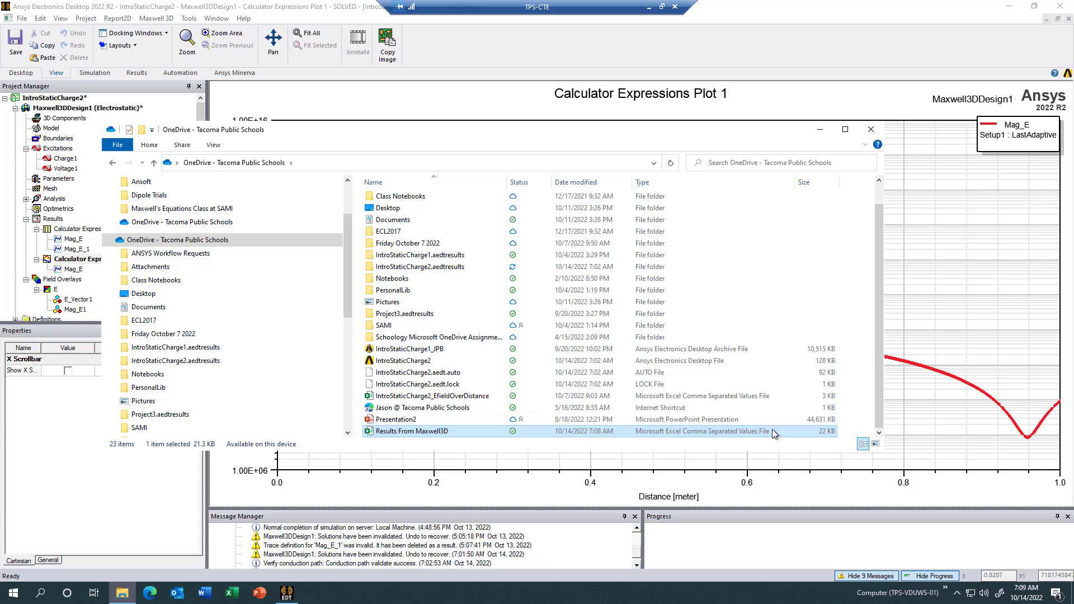
Step: Open the Results From Maxwell3D file in Excel and widen columns A and B to show their full headings
right_click(438, 435)
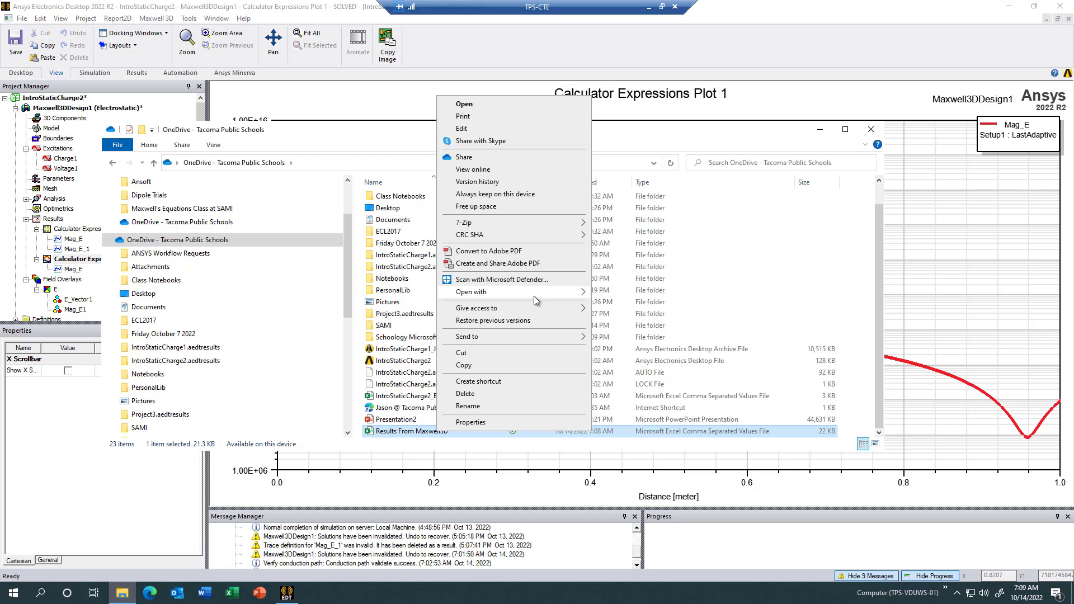
mouse_move(557, 297)
left_click(631, 293)
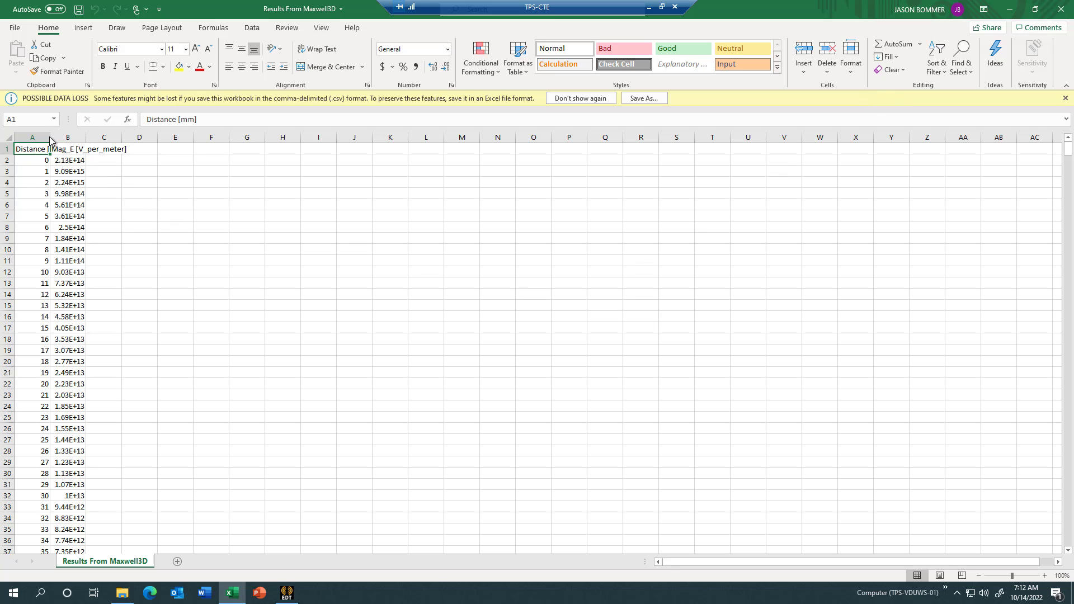
left_click_drag(49, 137, 164, 146)
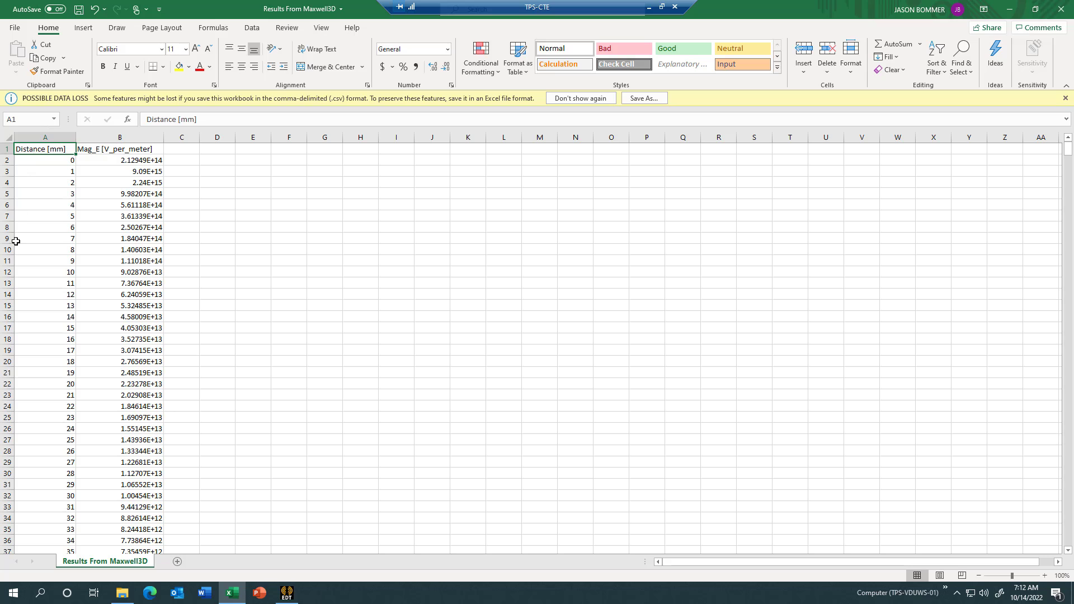
Step: Inspect the full-precision Mag_E values in column B for the first rows, from 0 mm to 13 mm
scroll(46, 355, "down", 1)
scroll(46, 354, "up", 1)
left_click(133, 162)
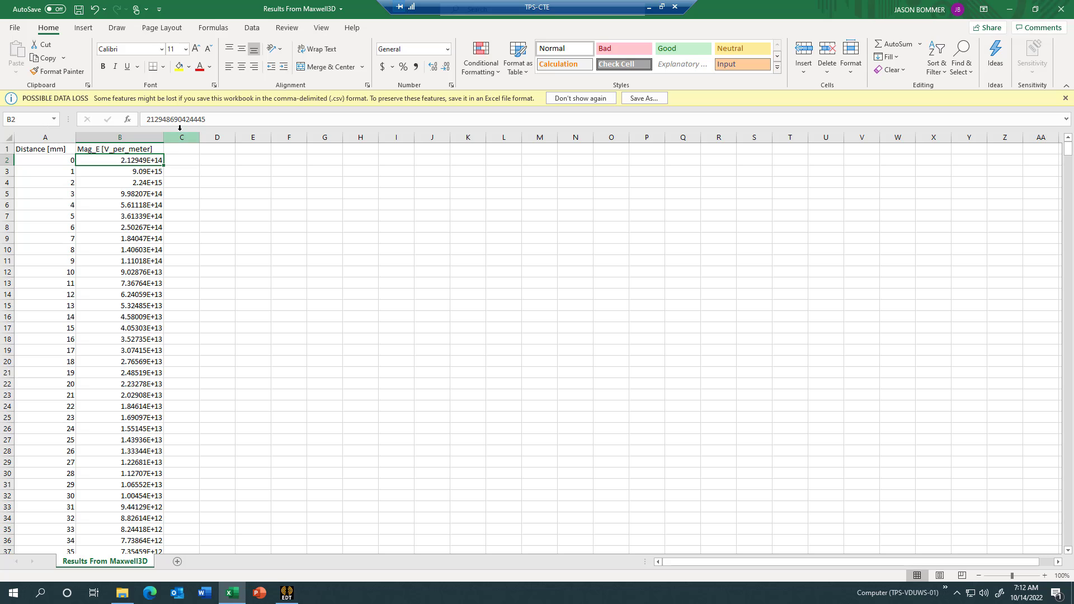
left_click(145, 173)
left_click(138, 185)
left_click(138, 195)
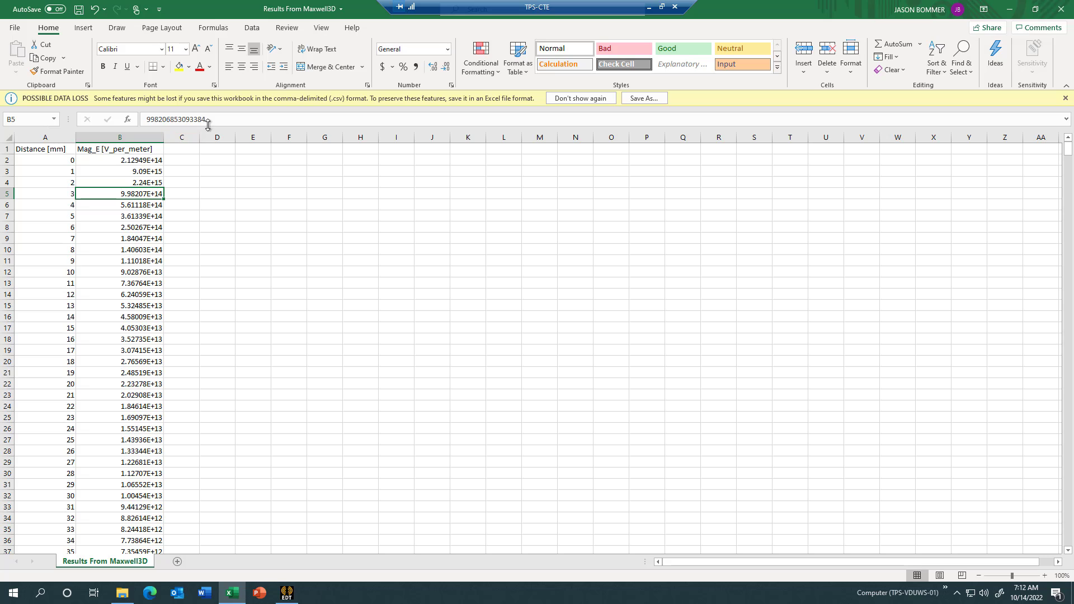
left_click(119, 204)
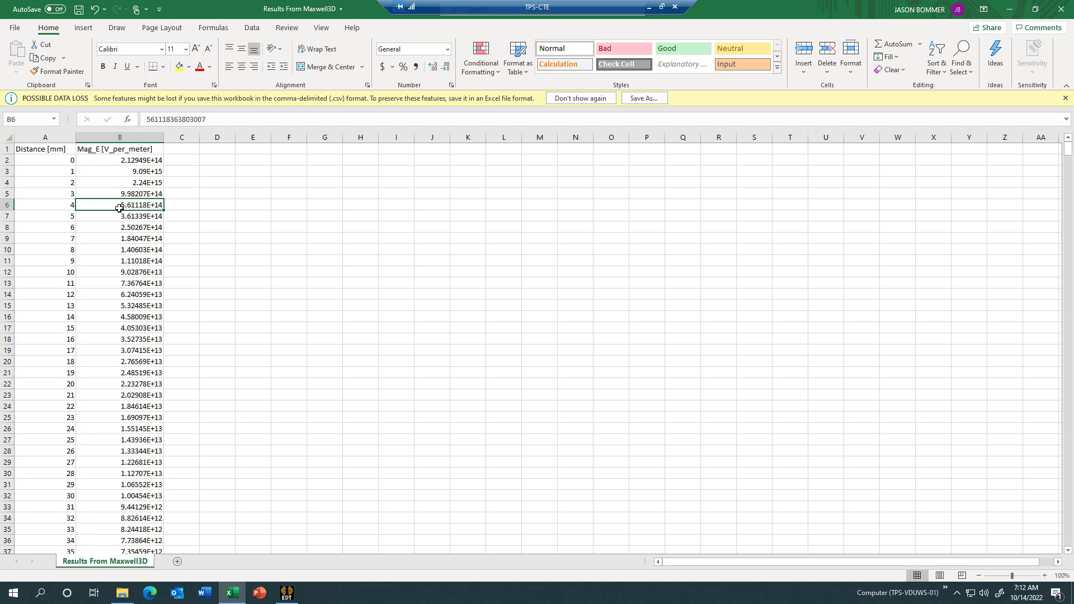
left_click(124, 219)
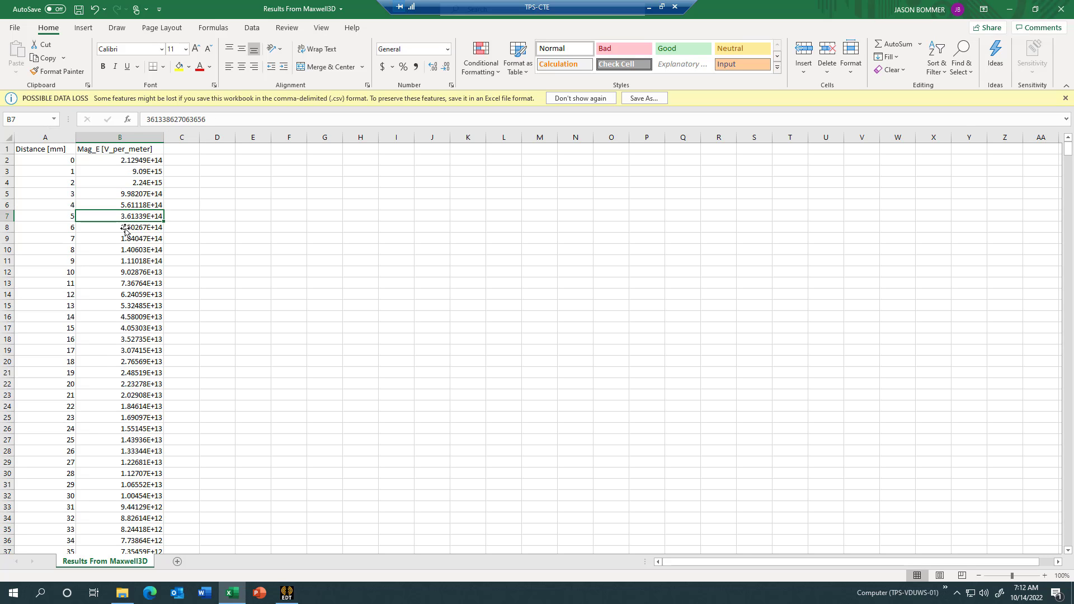
left_click(130, 250)
left_click(125, 304)
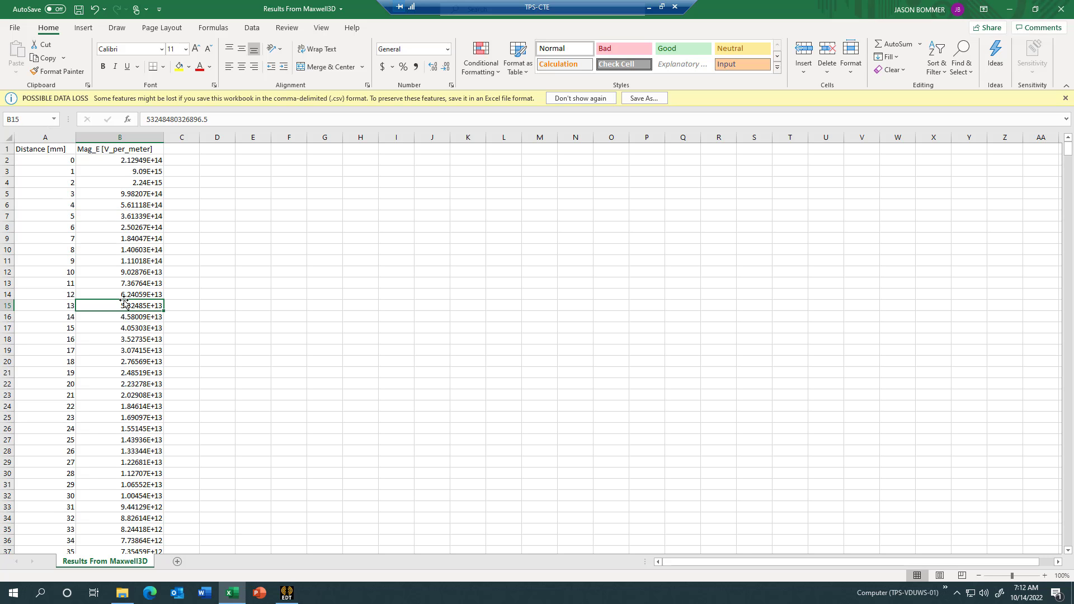
Step: Review how Mag_E changes with distance through the row for 1000 mm, and recheck the rows between about 930 and 960 mm
scroll(125, 303, "down", 5)
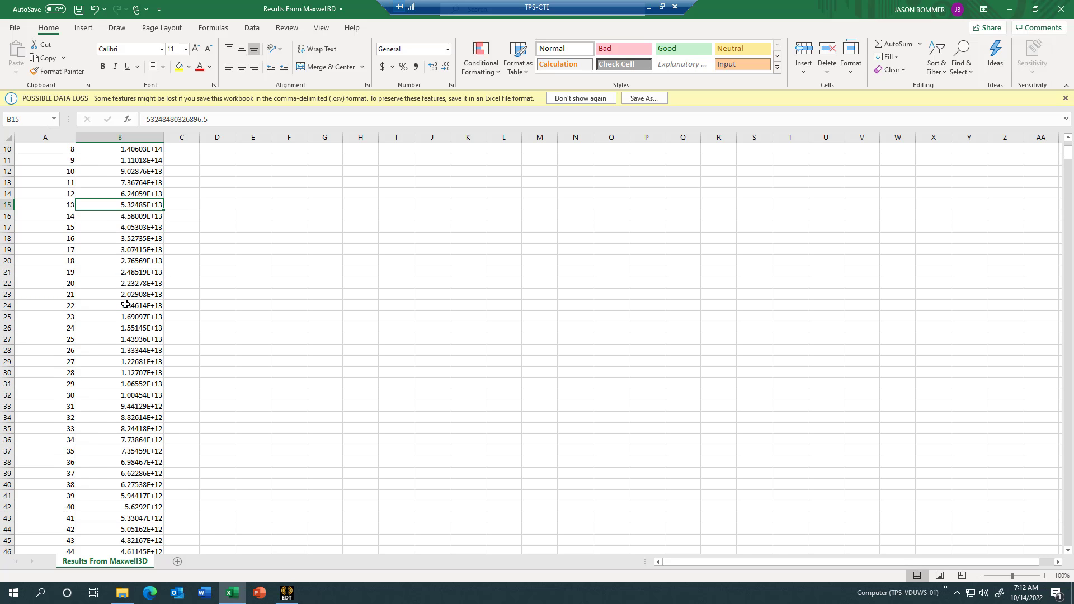
scroll(125, 304, "down", 20)
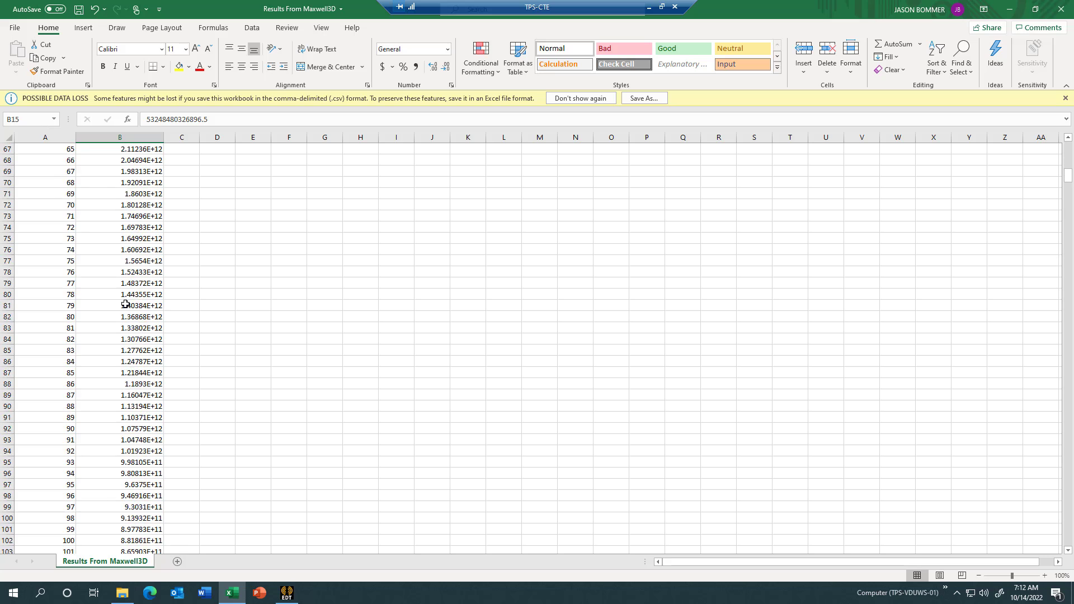
scroll(125, 304, "down", 12)
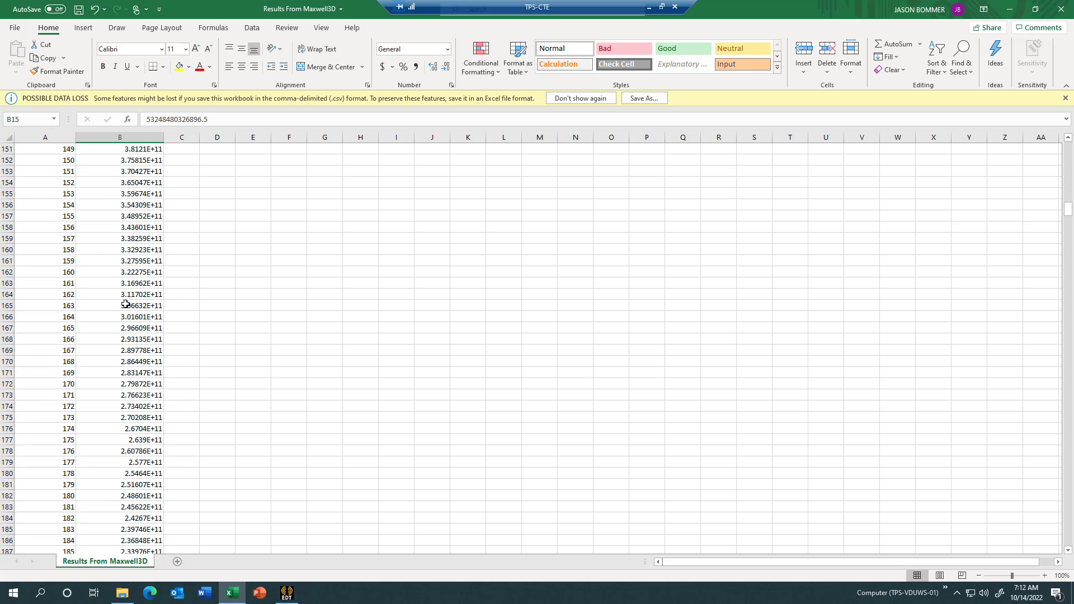
scroll(125, 304, "down", 20)
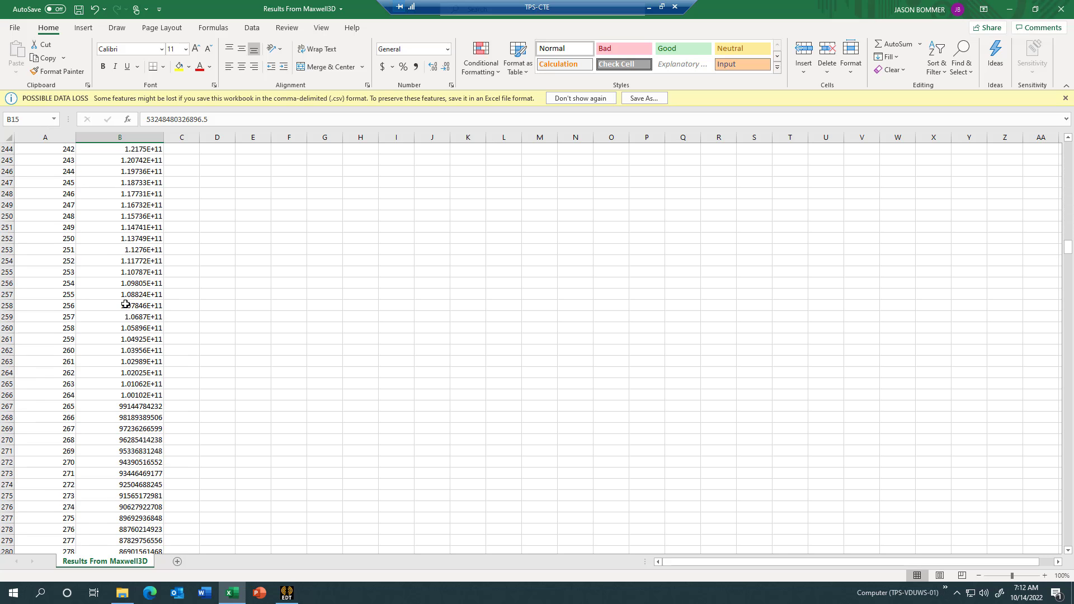
scroll(126, 304, "down", 13)
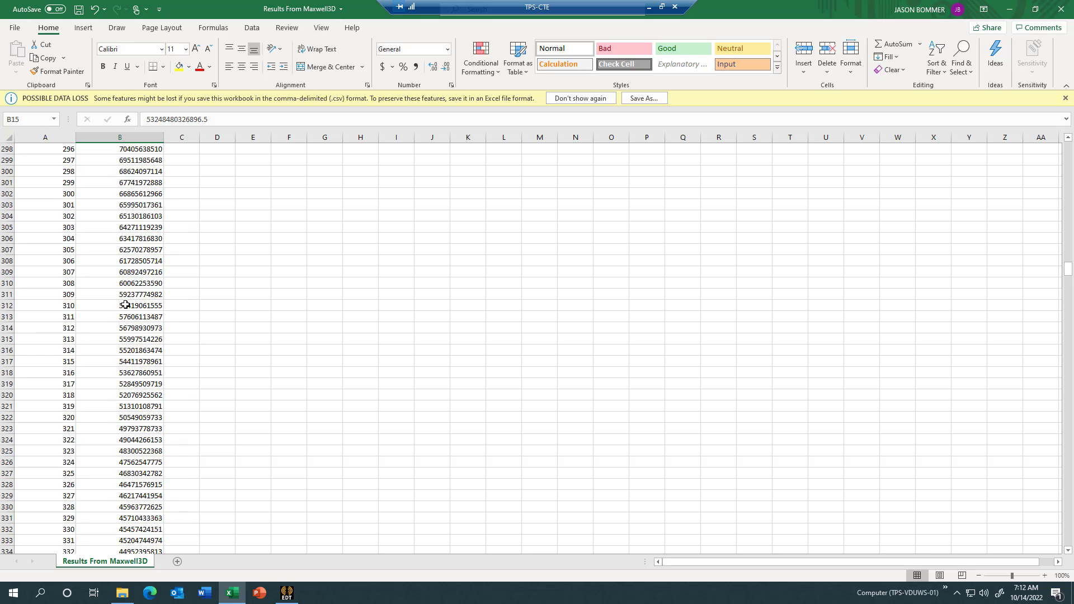
scroll(125, 303, "down", 4)
scroll(126, 305, "down", 6)
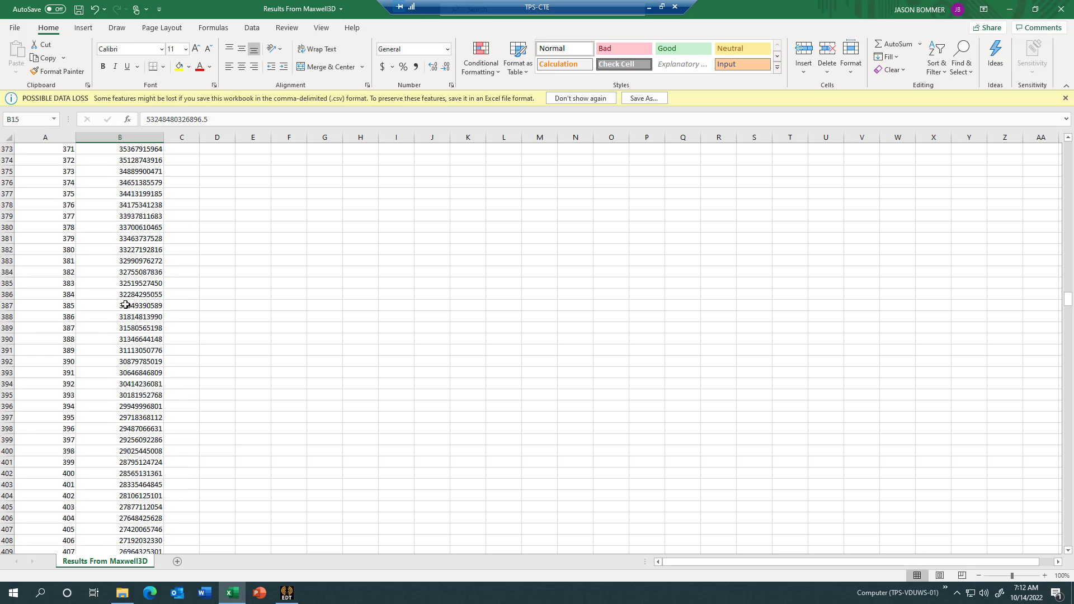
scroll(125, 305, "up", 9)
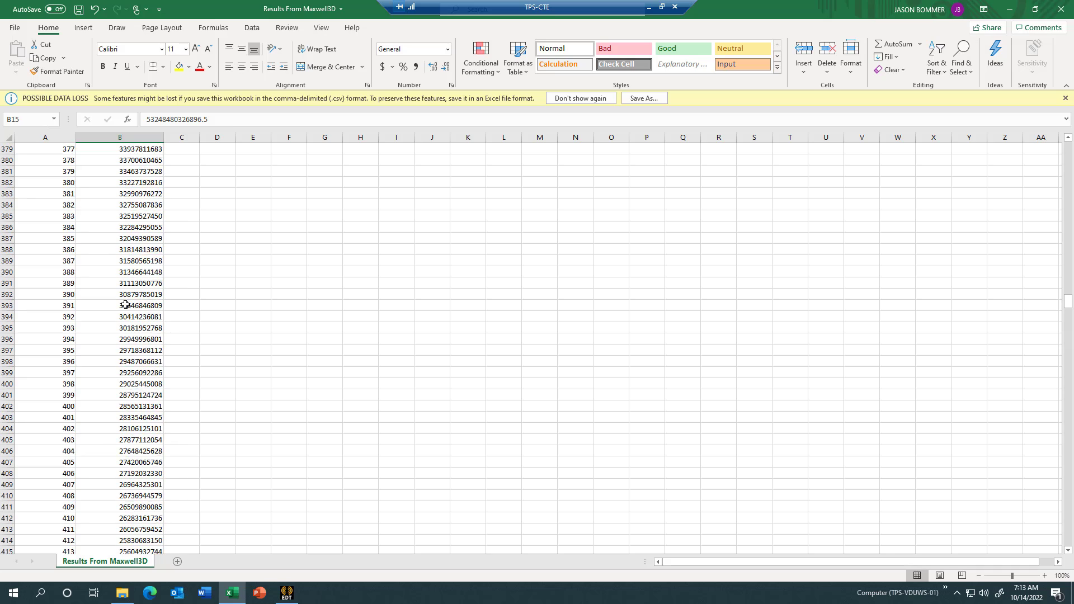
scroll(125, 305, "down", 12)
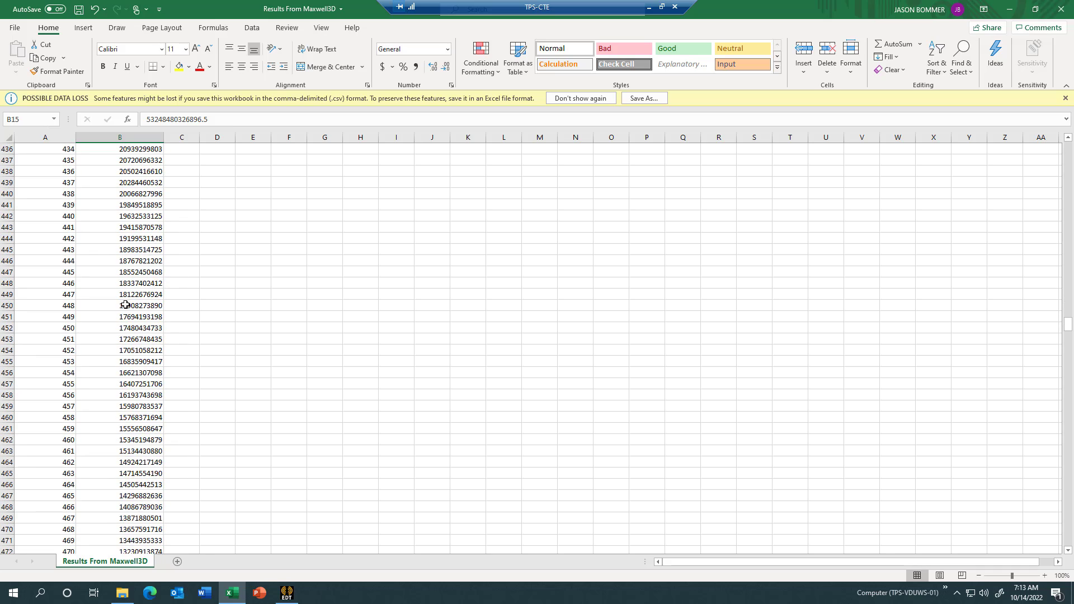
scroll(125, 305, "down", 20)
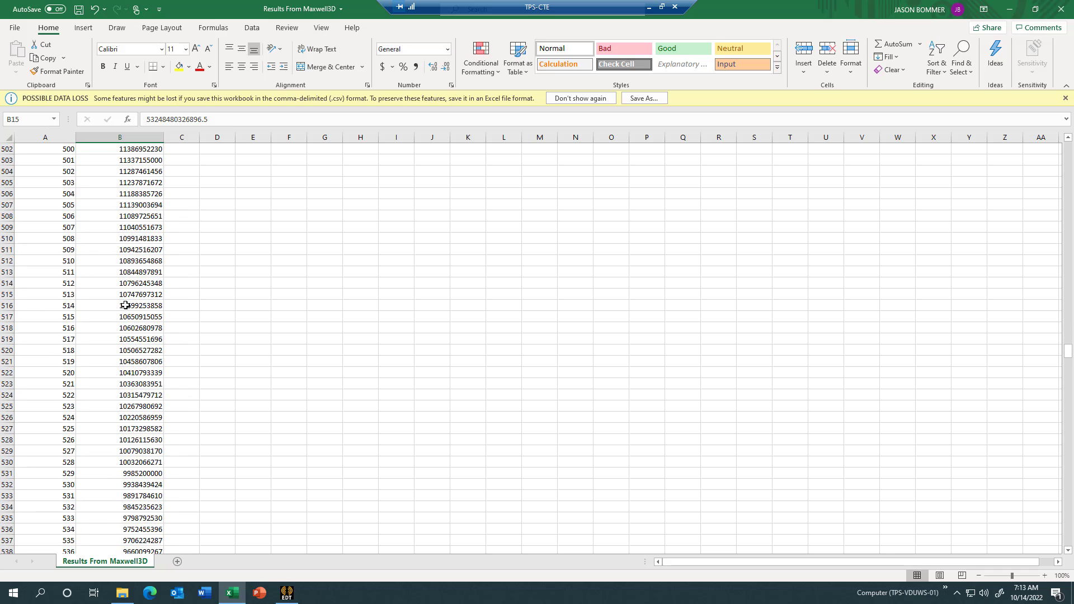
scroll(126, 305, "down", 6)
scroll(125, 305, "down", 7)
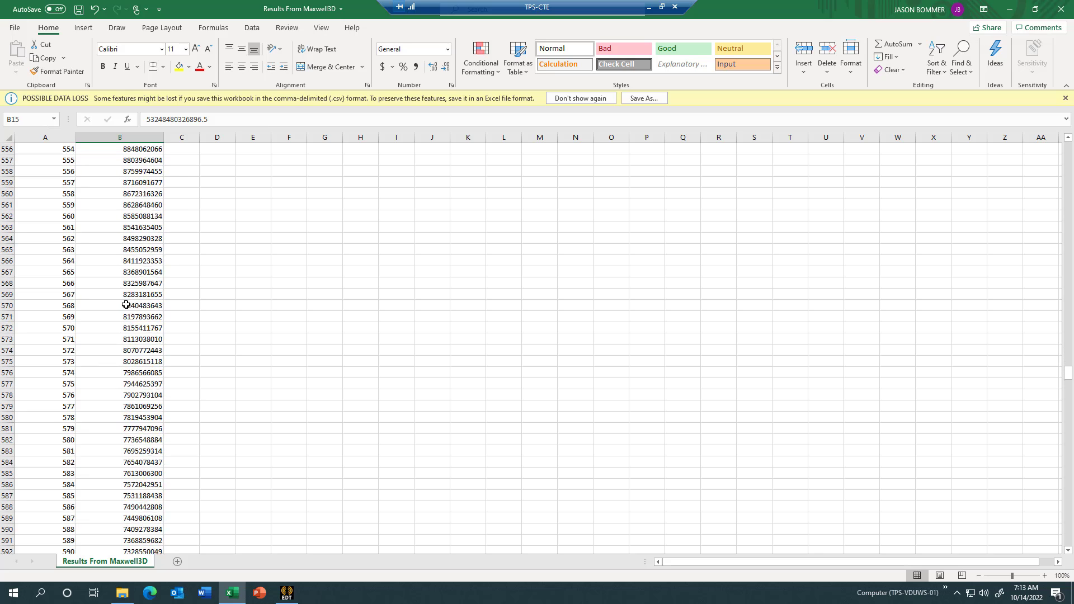
scroll(127, 304, "up", 18)
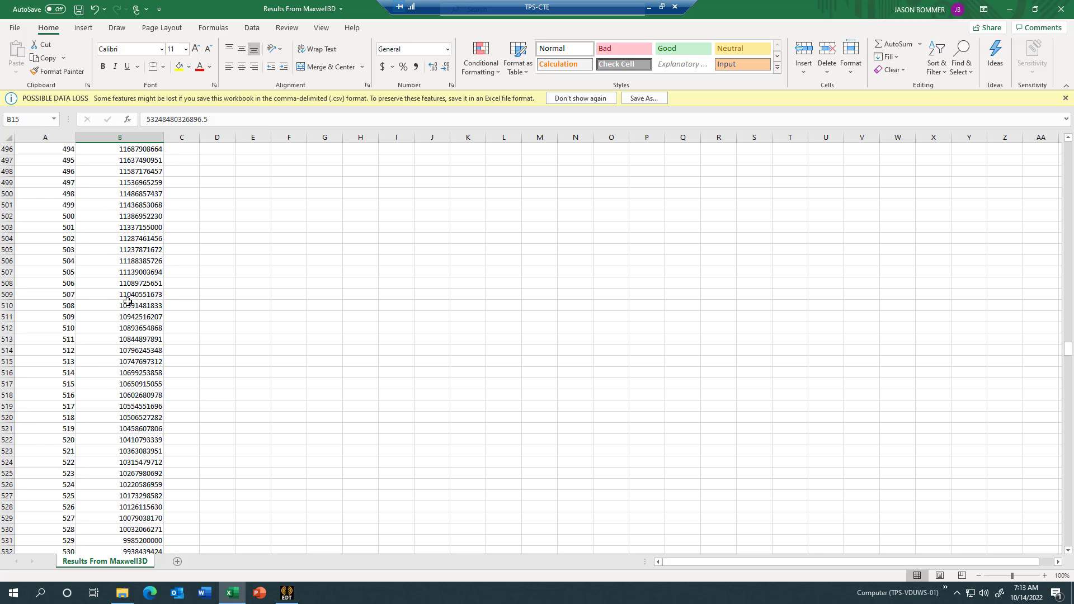
scroll(127, 303, "up", 10)
scroll(127, 302, "down", 20)
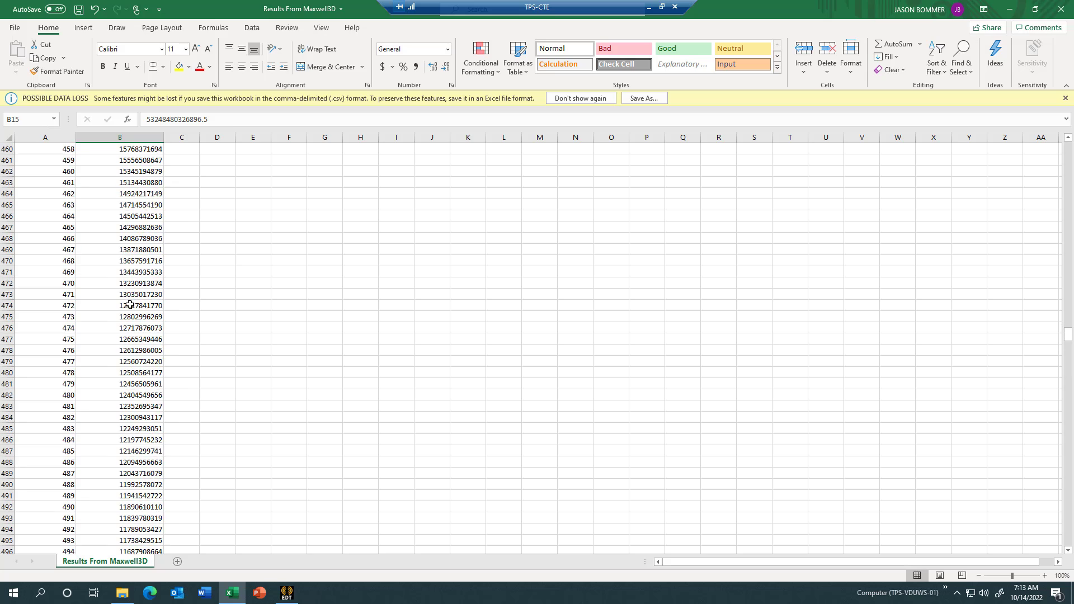
scroll(131, 306, "down", 14)
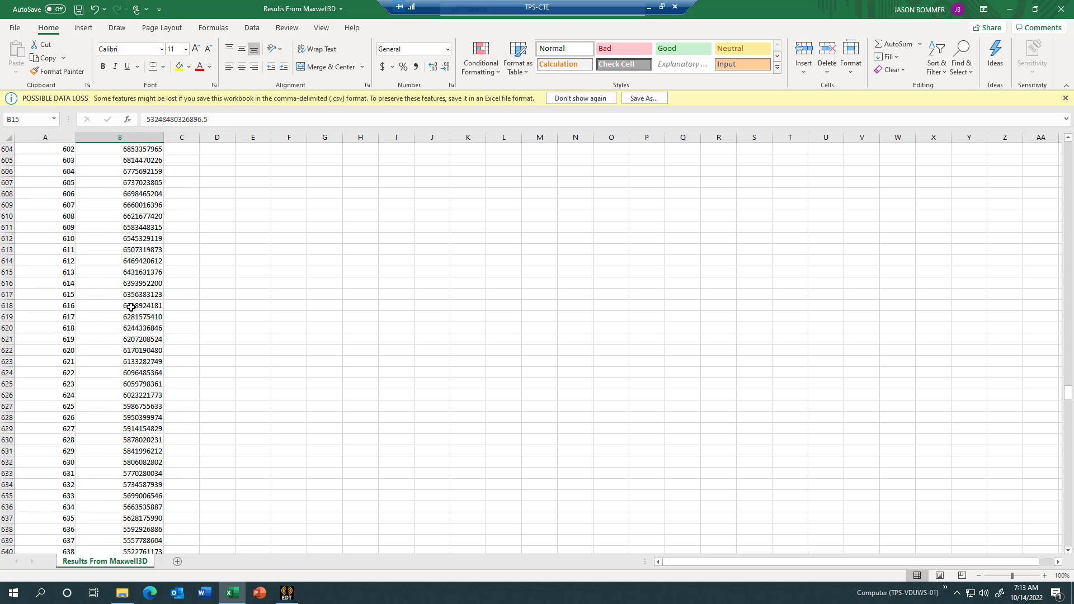
scroll(133, 310, "down", 5)
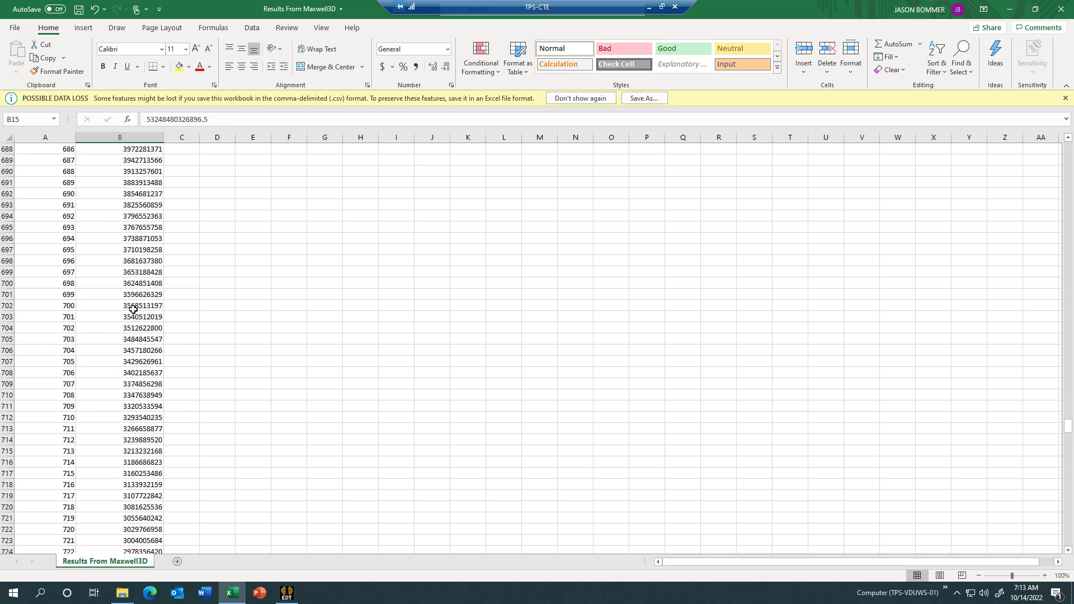
scroll(133, 309, "down", 6)
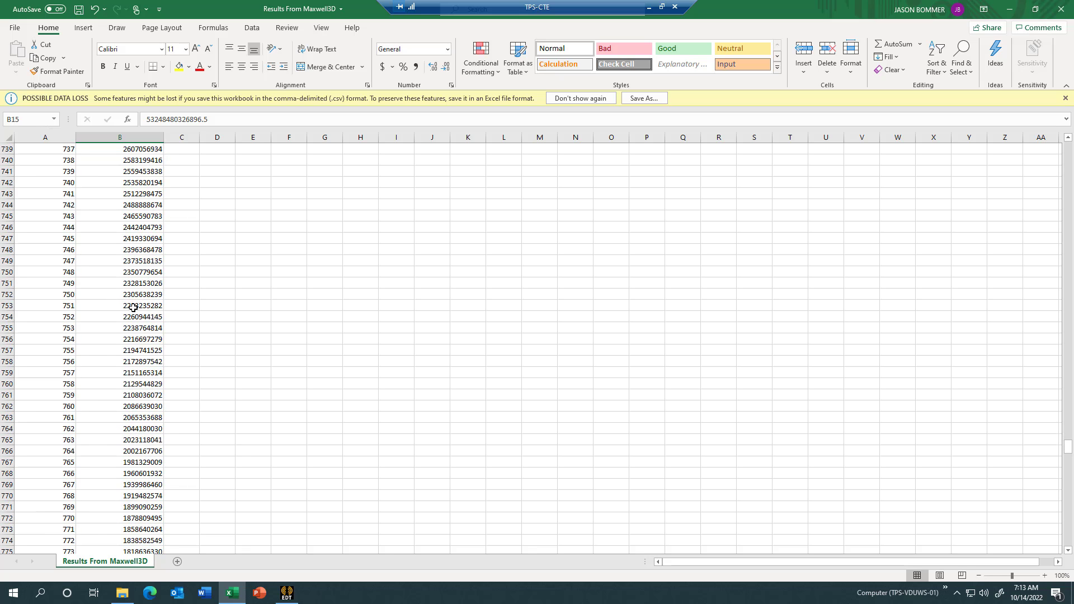
scroll(133, 307, "down", 5)
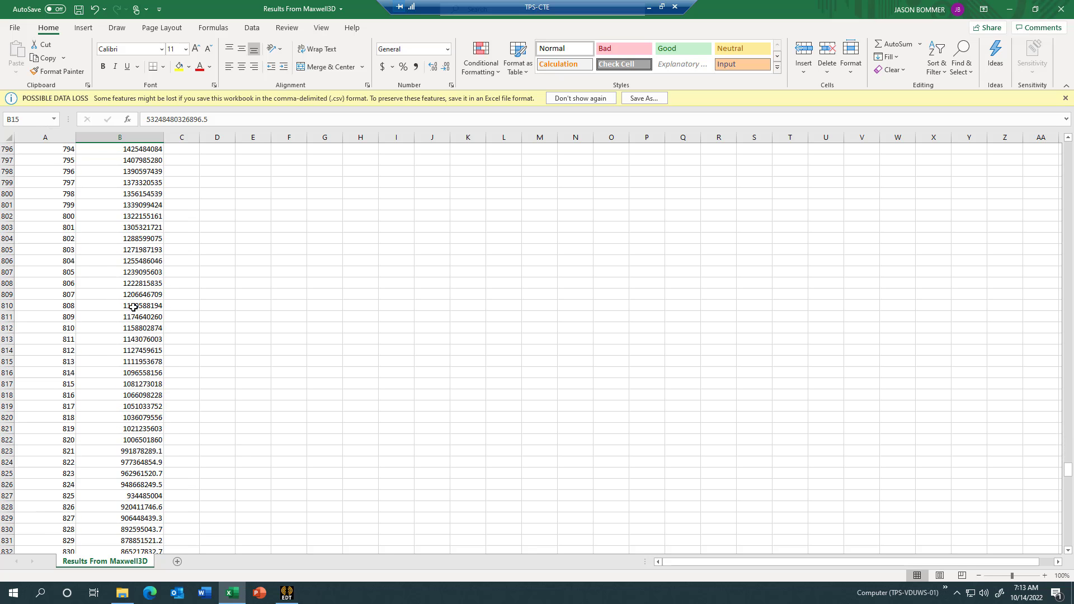
scroll(134, 307, "down", 5)
scroll(133, 307, "down", 20)
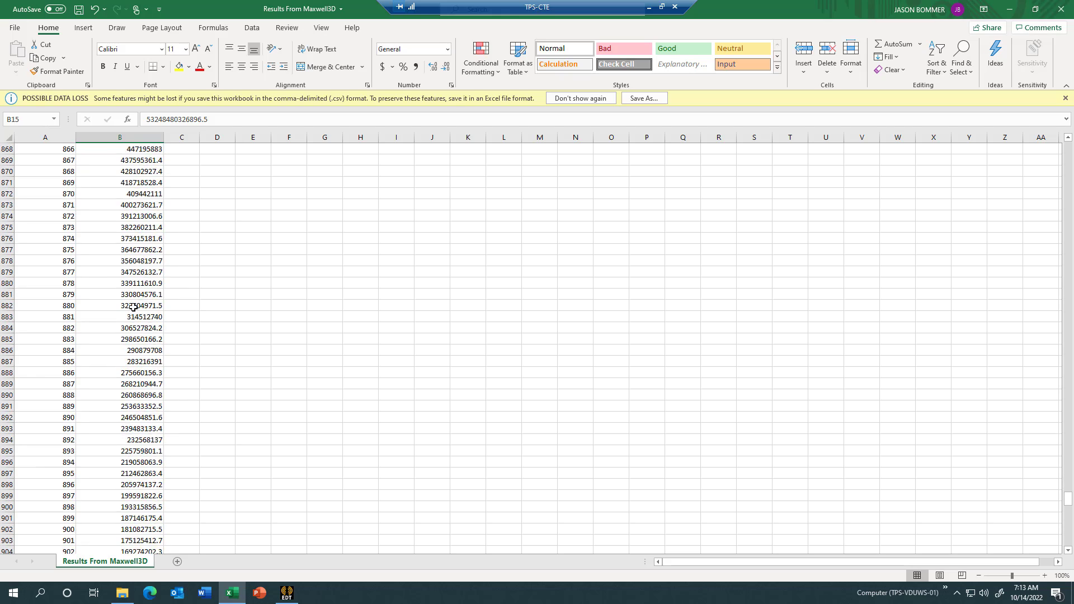
scroll(133, 307, "down", 20)
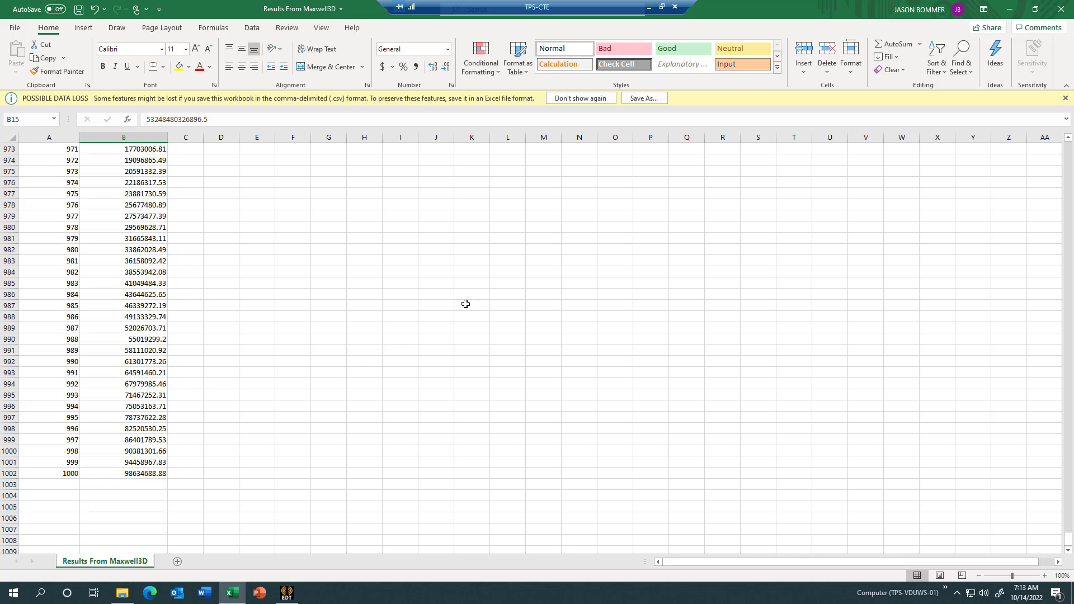
scroll(475, 261, "up", 13)
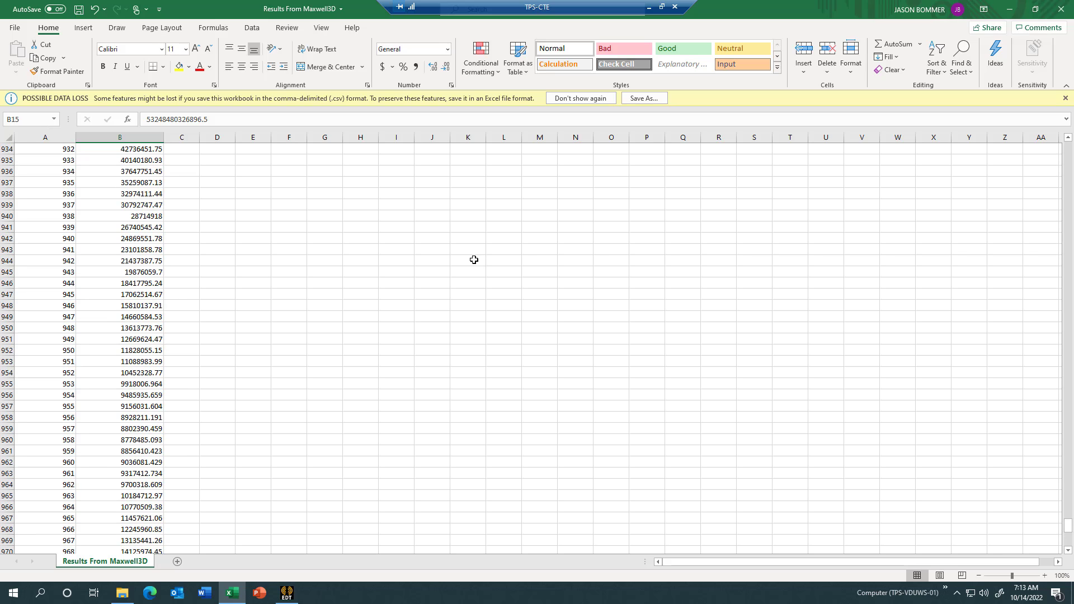
scroll(474, 260, "up", 1)
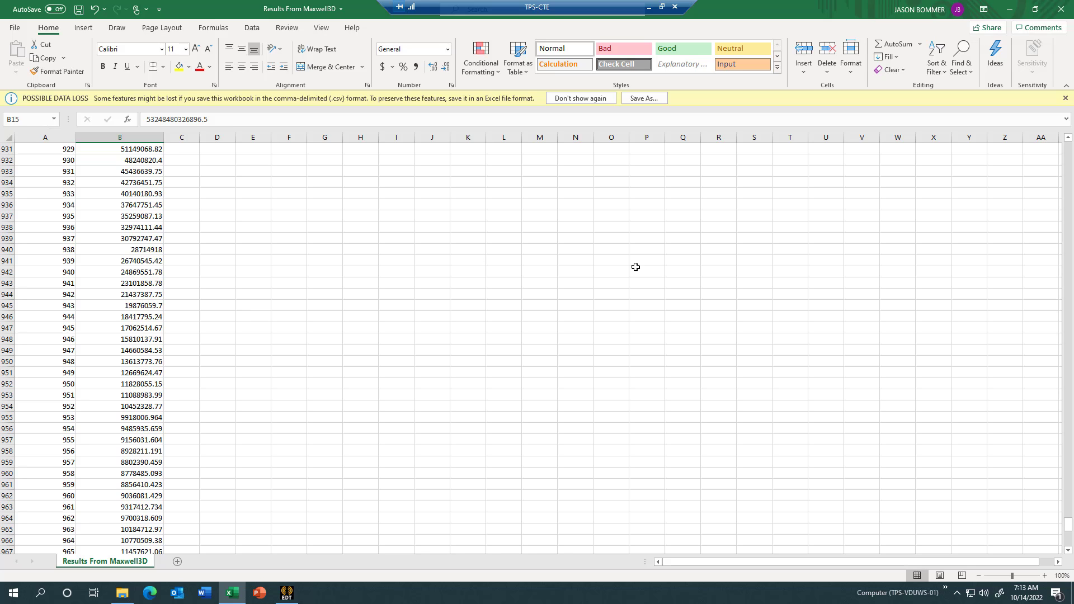
scroll(635, 267, "up", 2)
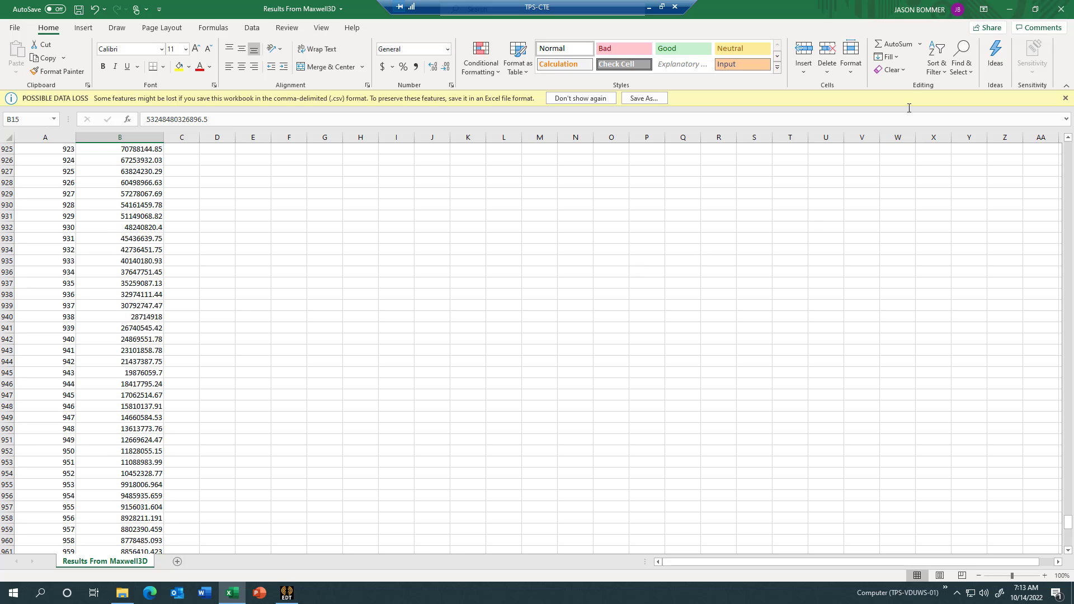